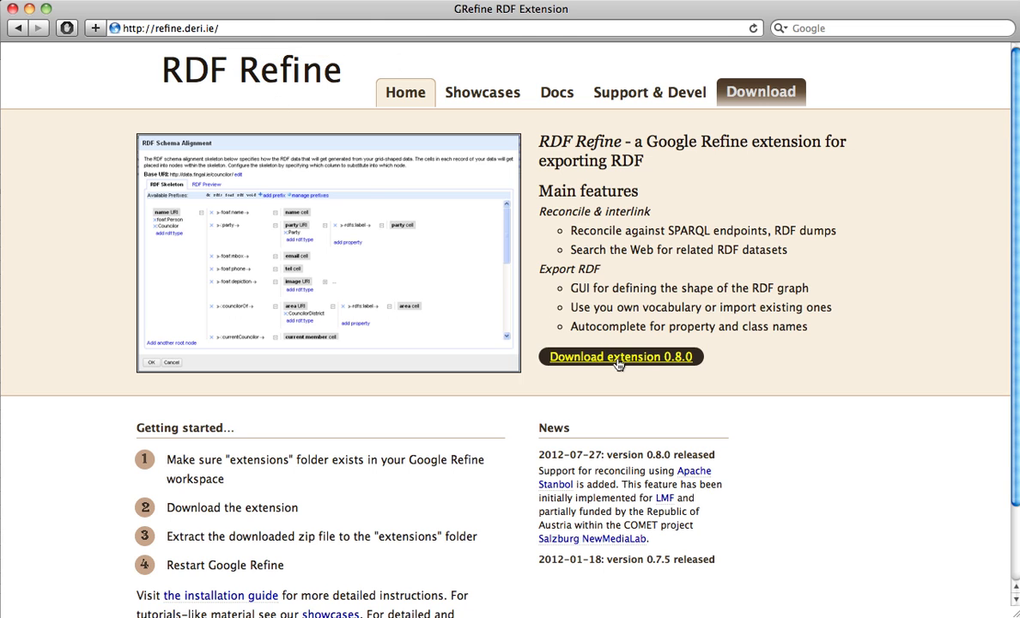
Step: Download the RDF Refine extension 0.8.0, then launch Google Refine from Spotlight
{"action": "left_click", "coordinate": [618, 359]}
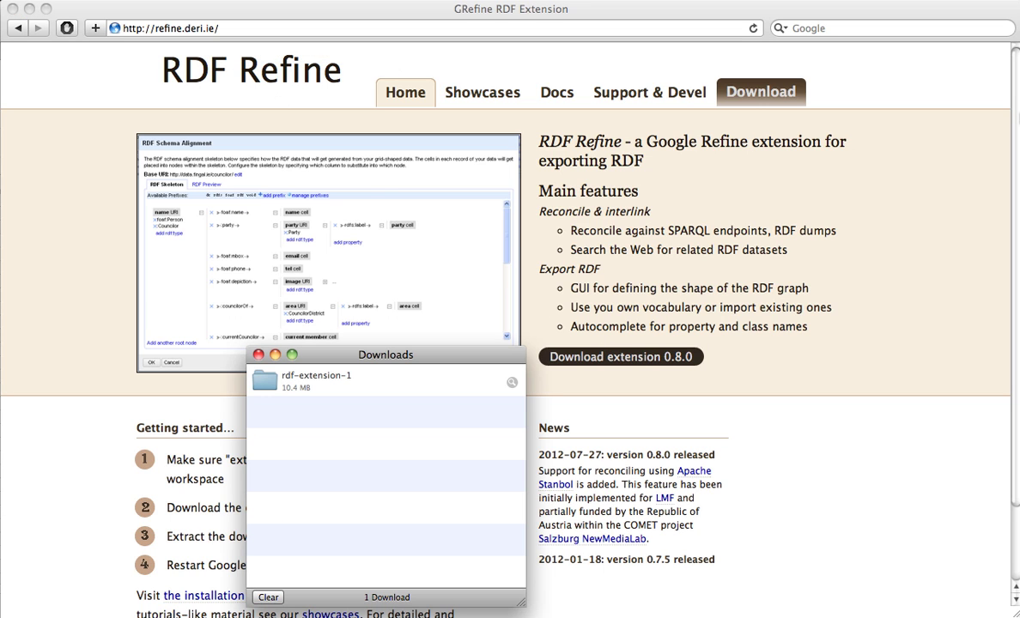
{"action": "key", "text": "super+w"}
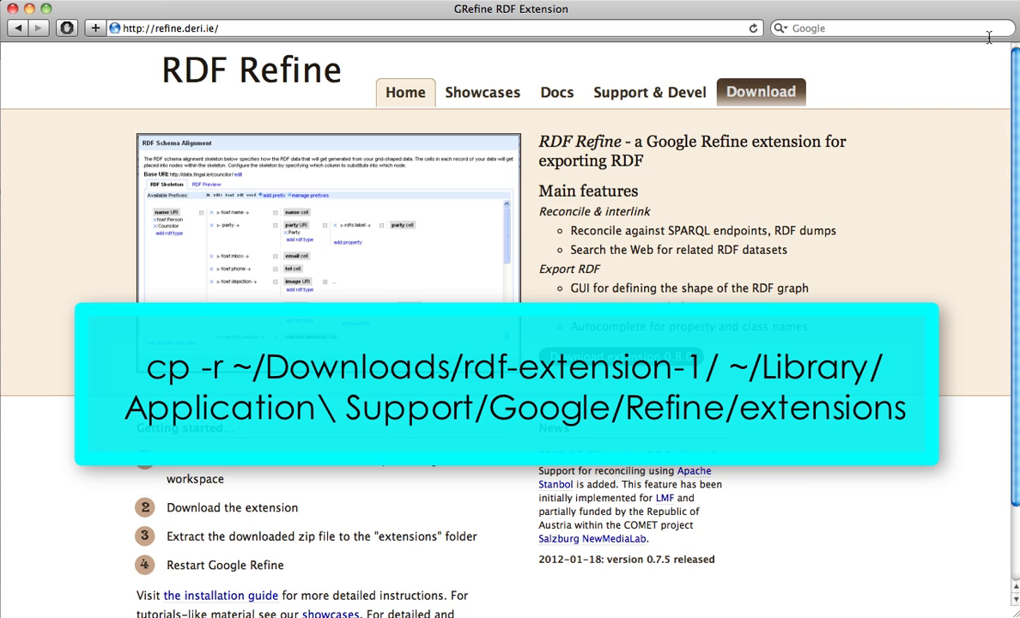
{"action": "key", "text": "super+space"}
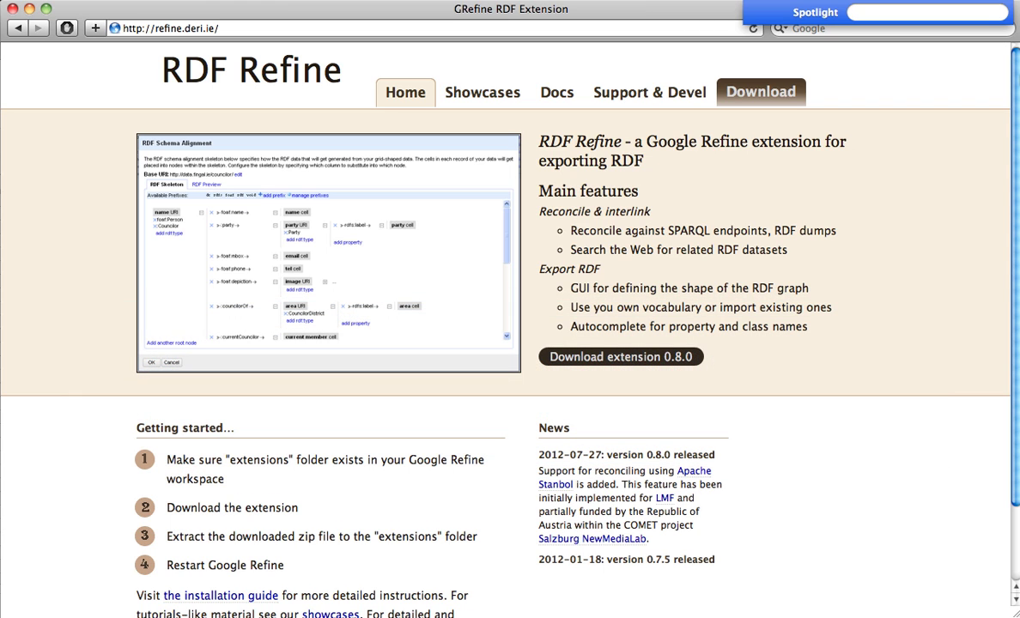
{"action": "type", "text": "goog"}
{"action": "key", "text": "Return"}
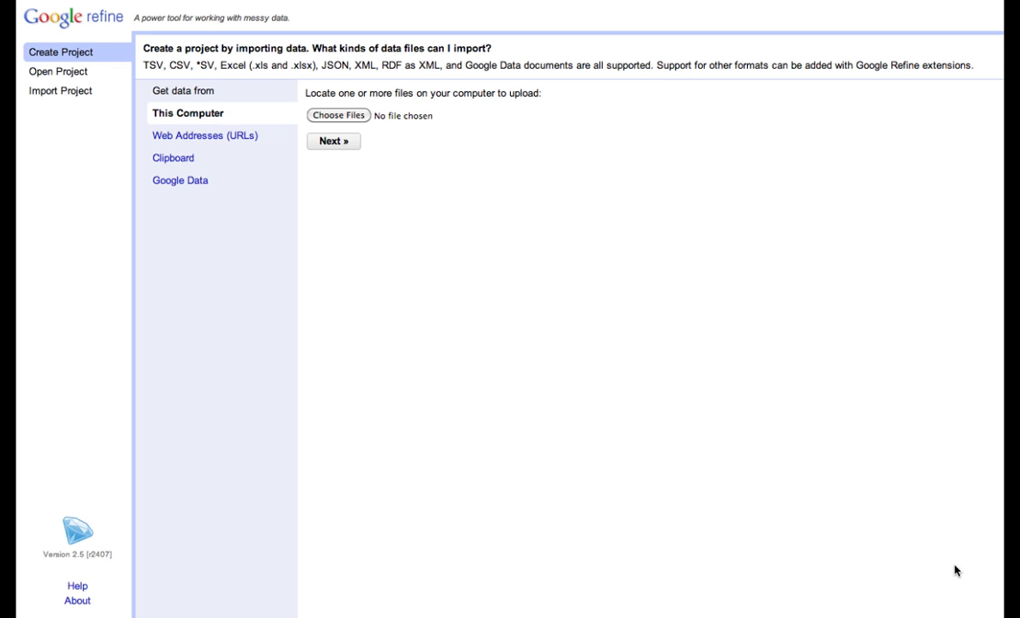
Step: Upload authors-books-db.xlsx as the project's data file
{"action": "left_click", "coordinate": [340, 115]}
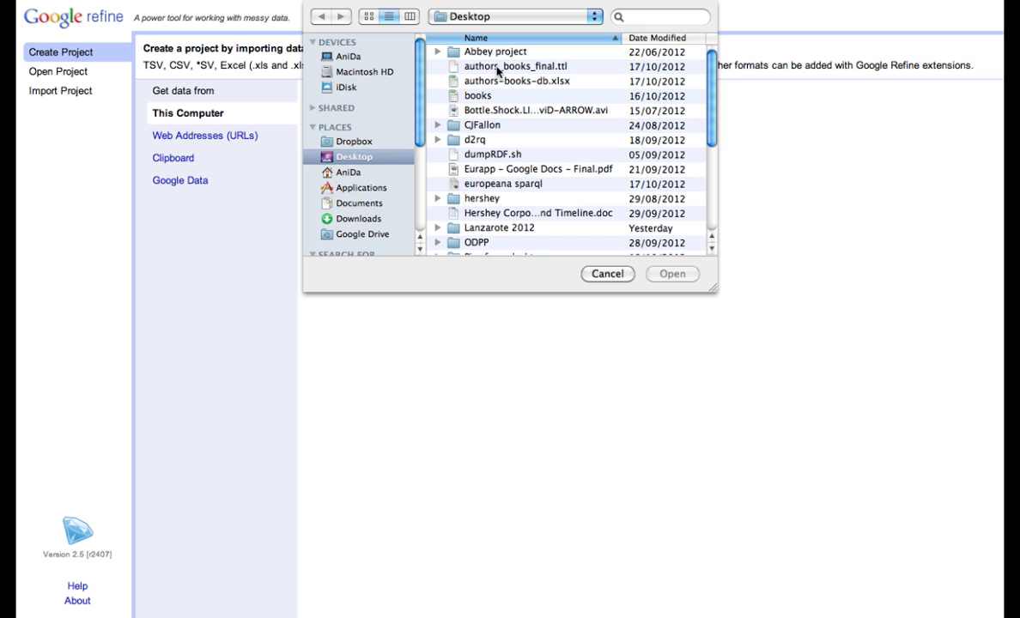
{"action": "left_click", "coordinate": [464, 81]}
{"action": "left_click", "coordinate": [671, 274]}
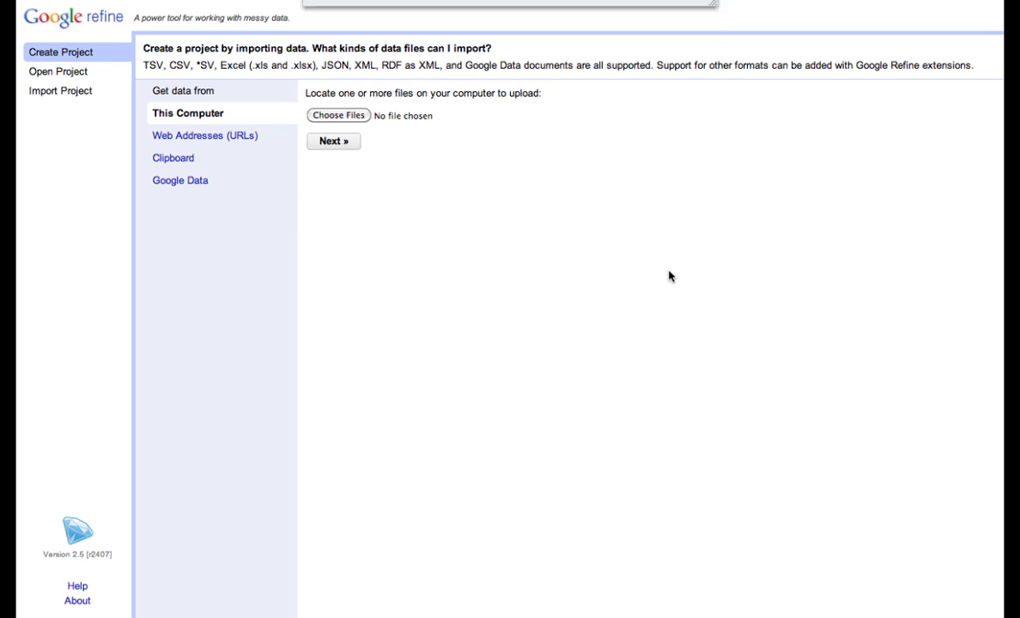
{"action": "left_click", "coordinate": [321, 144]}
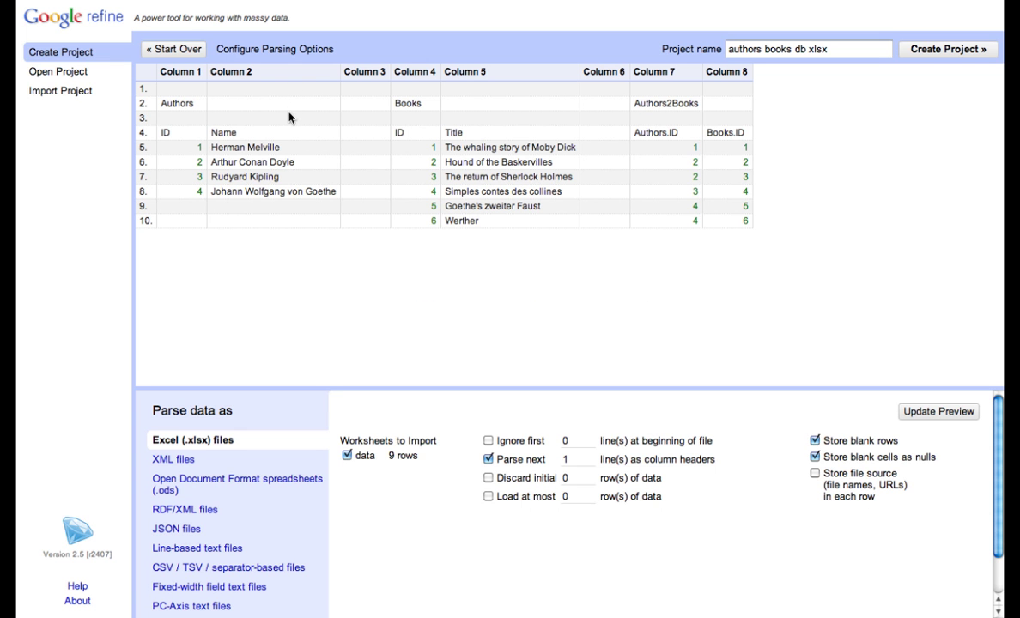
Step: Skip the first 4 lines, stop storing blank cells as nulls, and create the project
{"action": "left_click", "coordinate": [487, 442]}
{"action": "left_click", "coordinate": [577, 443]}
{"action": "key", "text": "BackSpace"}
{"action": "type", "text": "4"}
{"action": "left_click", "coordinate": [932, 412]}
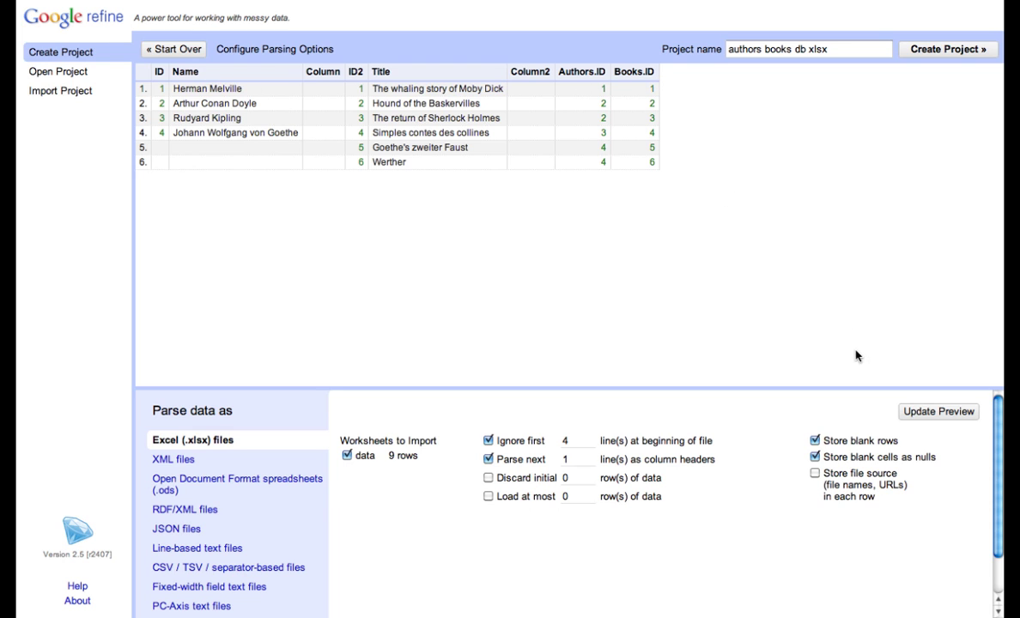
{"action": "left_click", "coordinate": [816, 458]}
{"action": "left_click", "coordinate": [940, 54]}
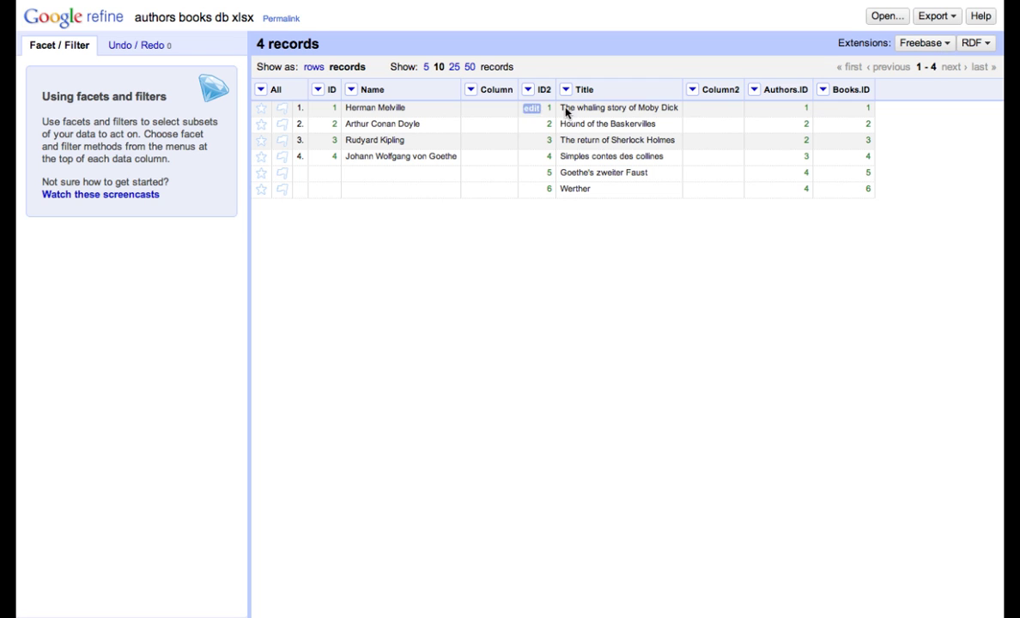
Step: Remove the empty columns Column and Column2
{"action": "left_click", "coordinate": [470, 89]}
{"action": "mouse_move", "coordinate": [497, 170]}
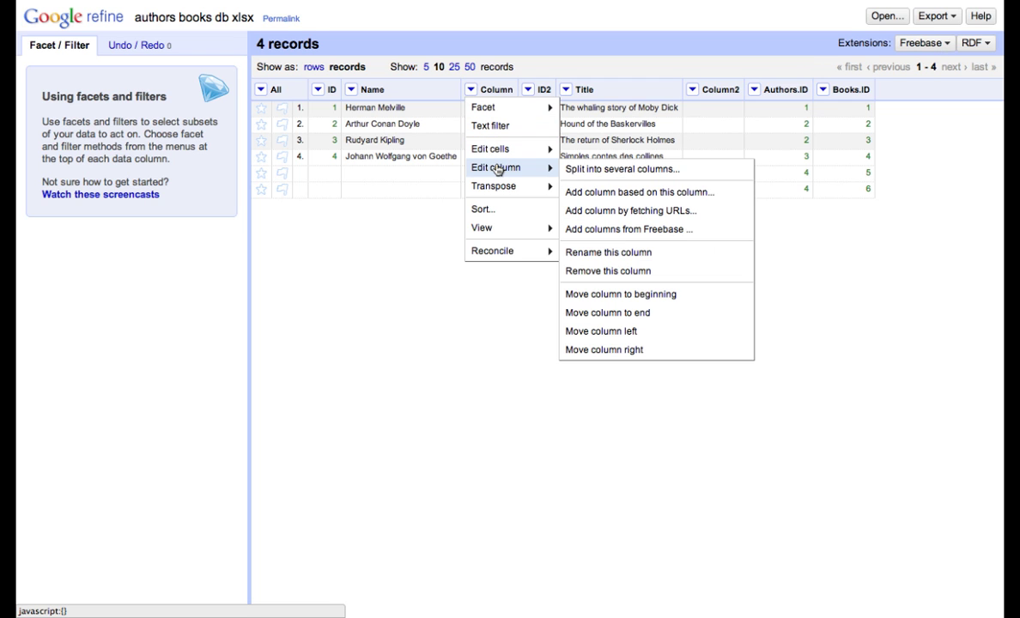
{"action": "left_click", "coordinate": [605, 271]}
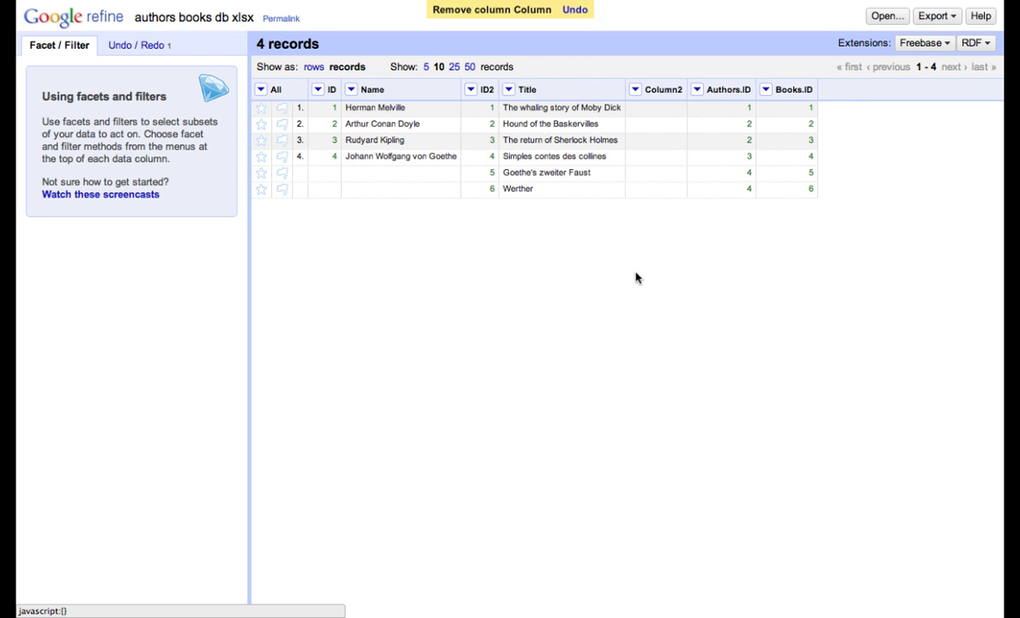
{"action": "left_click", "coordinate": [635, 90]}
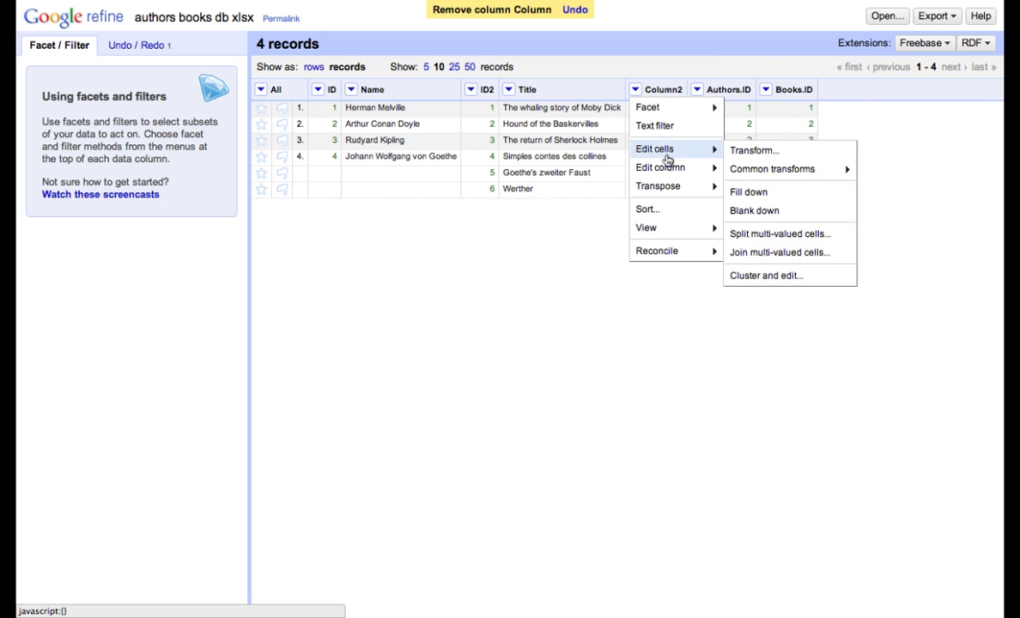
{"action": "mouse_move", "coordinate": [670, 171]}
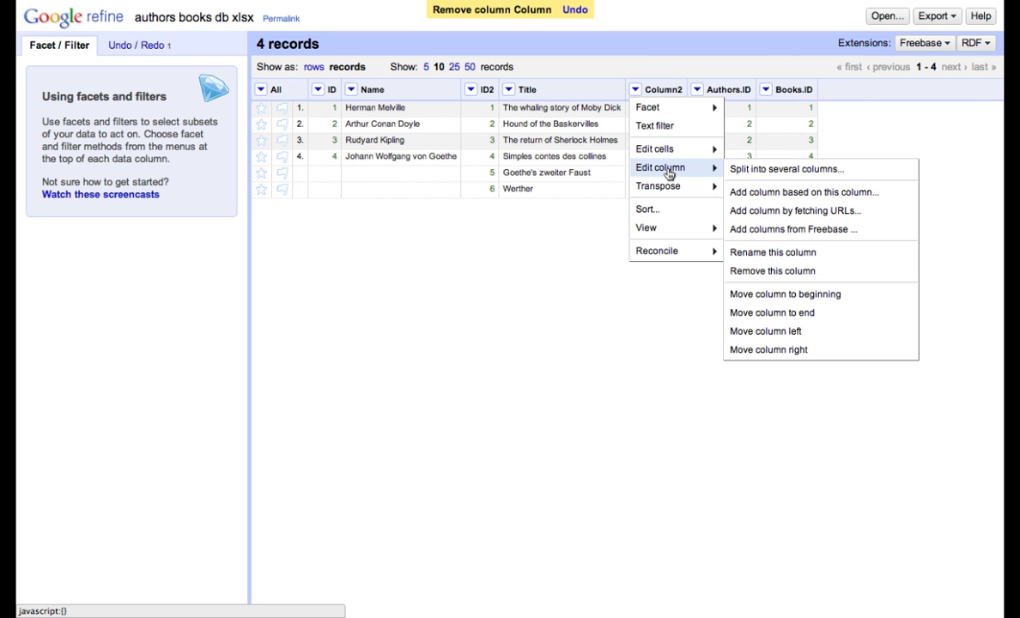
{"action": "left_click", "coordinate": [747, 271]}
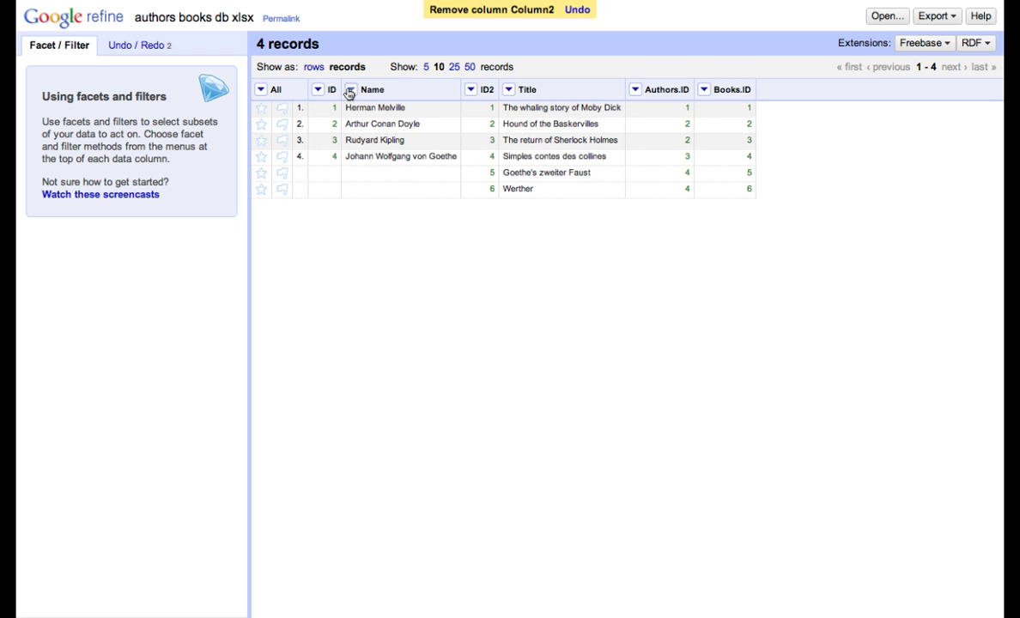
Step: Rename the Name column to 'Author's Name'
{"action": "left_click", "coordinate": [350, 90]}
{"action": "mouse_move", "coordinate": [376, 167]}
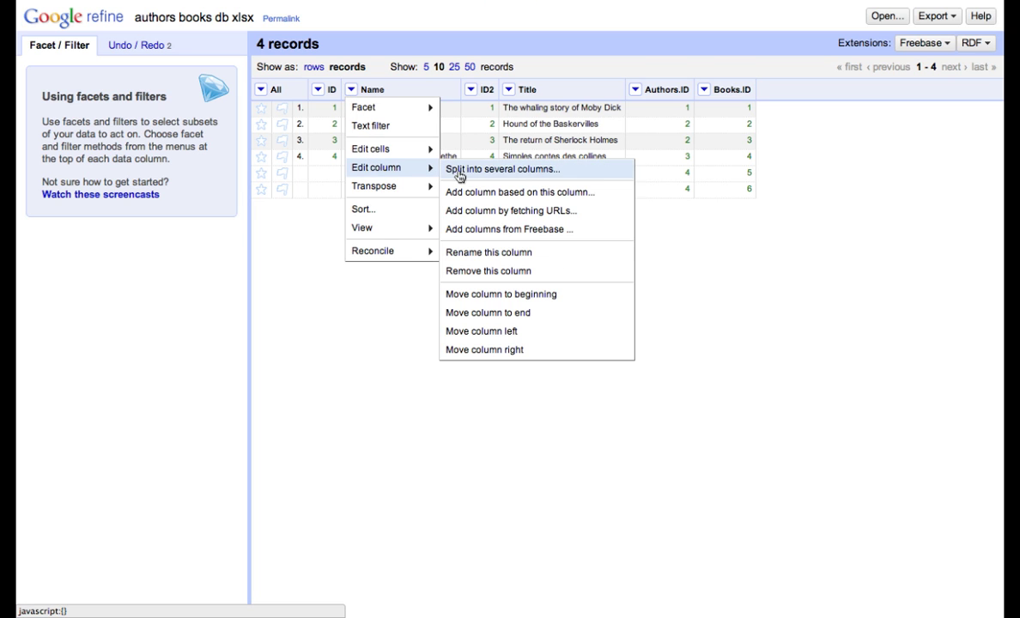
{"action": "left_click", "coordinate": [493, 255]}
{"action": "type", "text": "Author's Name"}
{"action": "key", "text": "Return"}
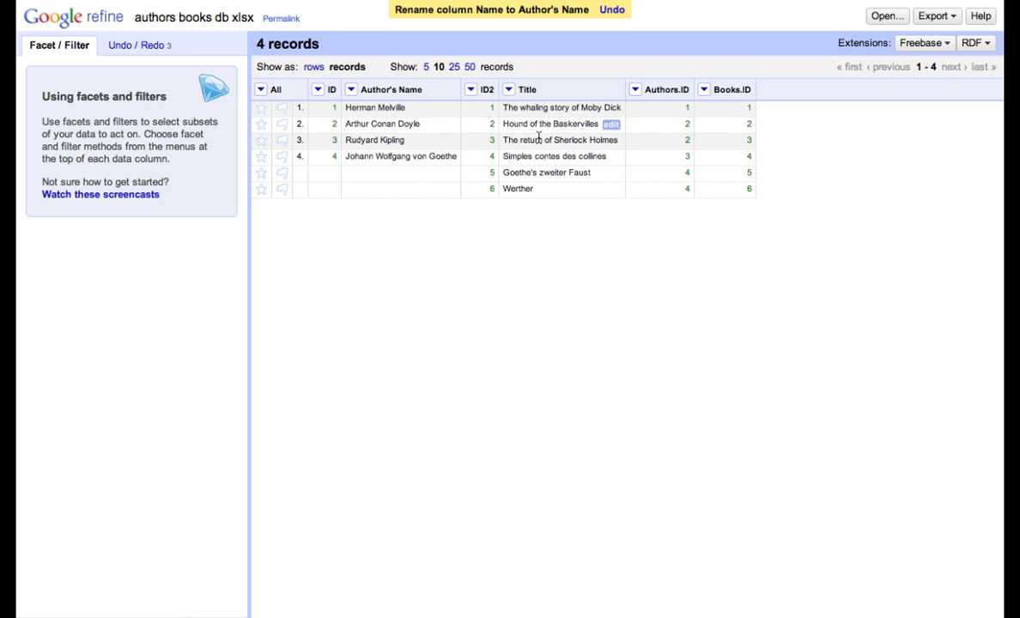
Step: Rename the Title column to 'Book Title'
{"action": "left_click", "coordinate": [508, 89]}
{"action": "mouse_move", "coordinate": [533, 165]}
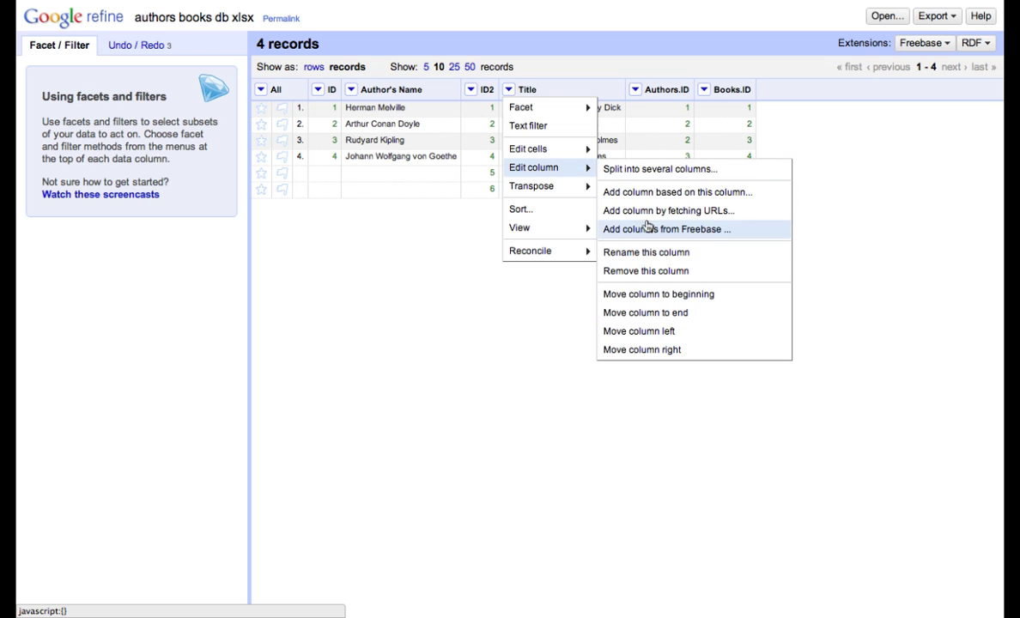
{"action": "left_click", "coordinate": [645, 252]}
{"action": "key", "text": "Left"}
{"action": "type", "text": "Book"}
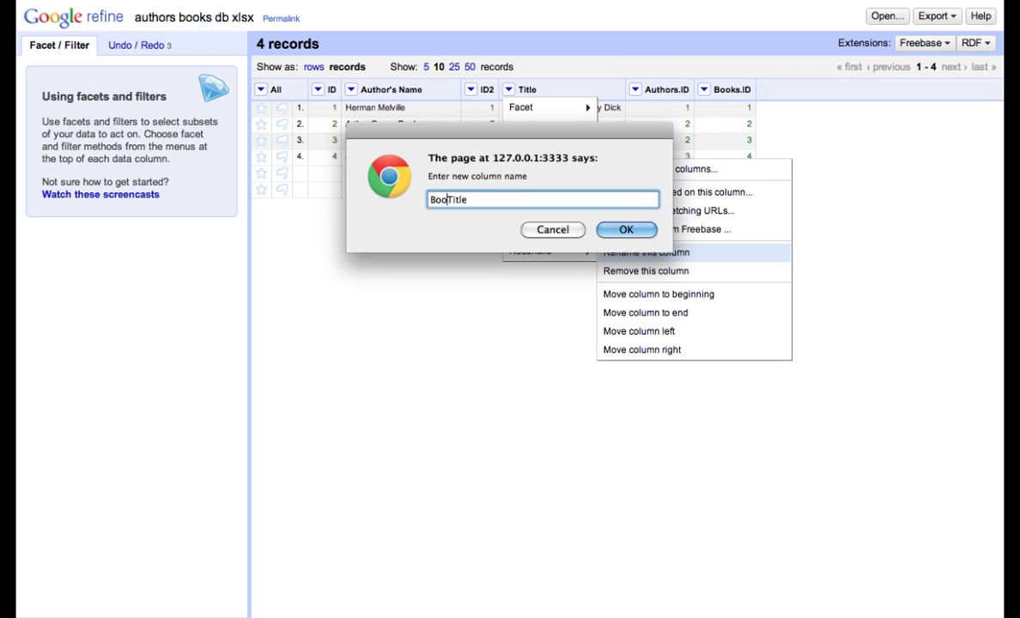
{"action": "left_click", "coordinate": [617, 232]}
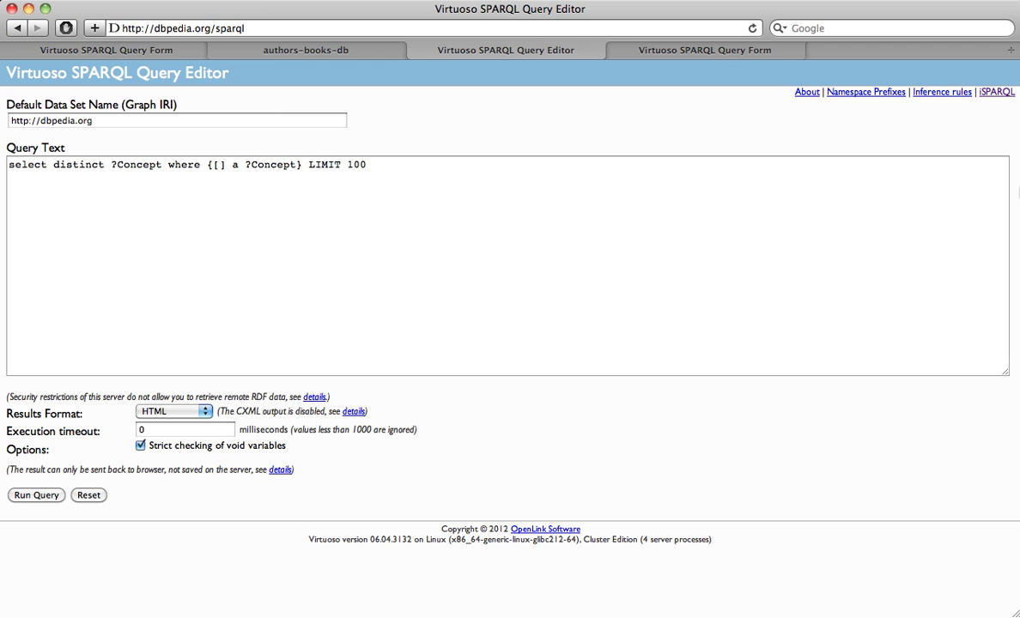
Step: Look over the DBpedia and Europeana SPARQL endpoint addresses in Safari
{"action": "left_click_drag", "start_coordinate": [153, 29], "coordinate": [247, 30]}
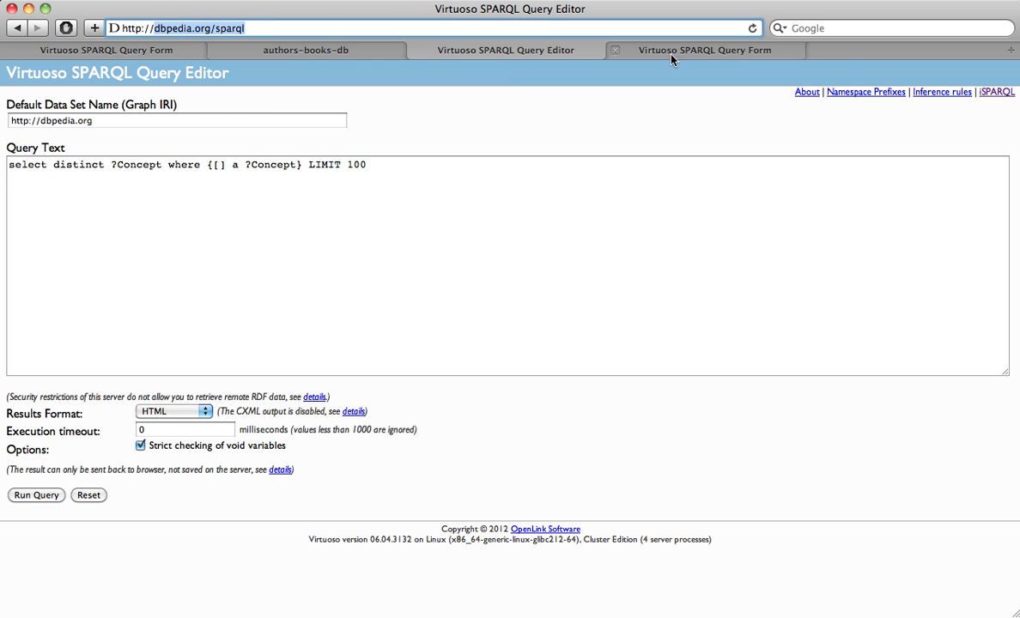
{"action": "left_click", "coordinate": [624, 49]}
{"action": "left_click_drag", "start_coordinate": [153, 29], "coordinate": [511, 31]}
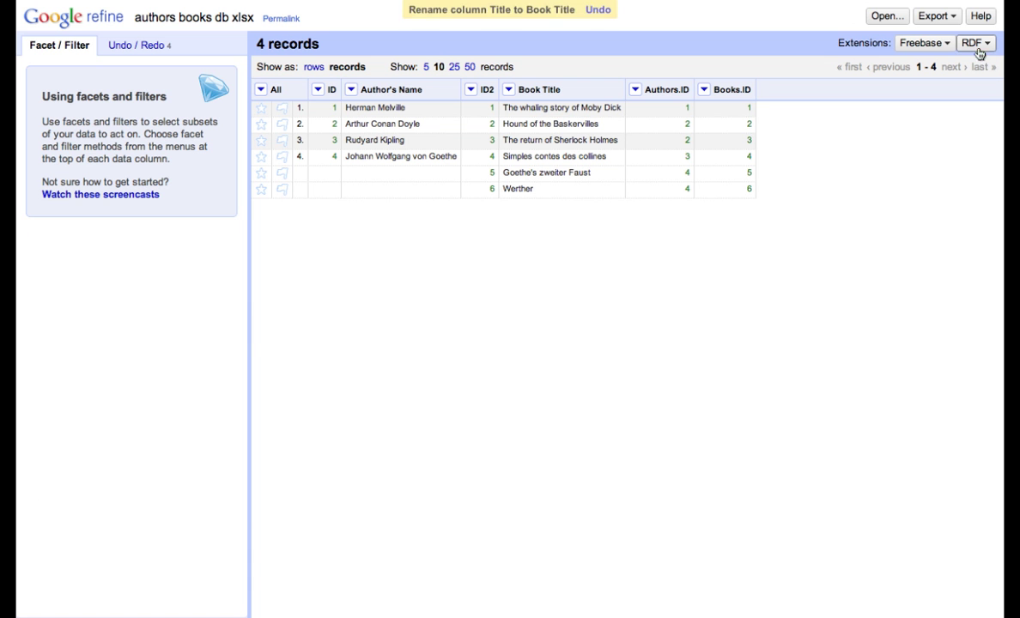
{"action": "left_click", "coordinate": [974, 43]}
{"action": "mouse_move", "coordinate": [895, 100]}
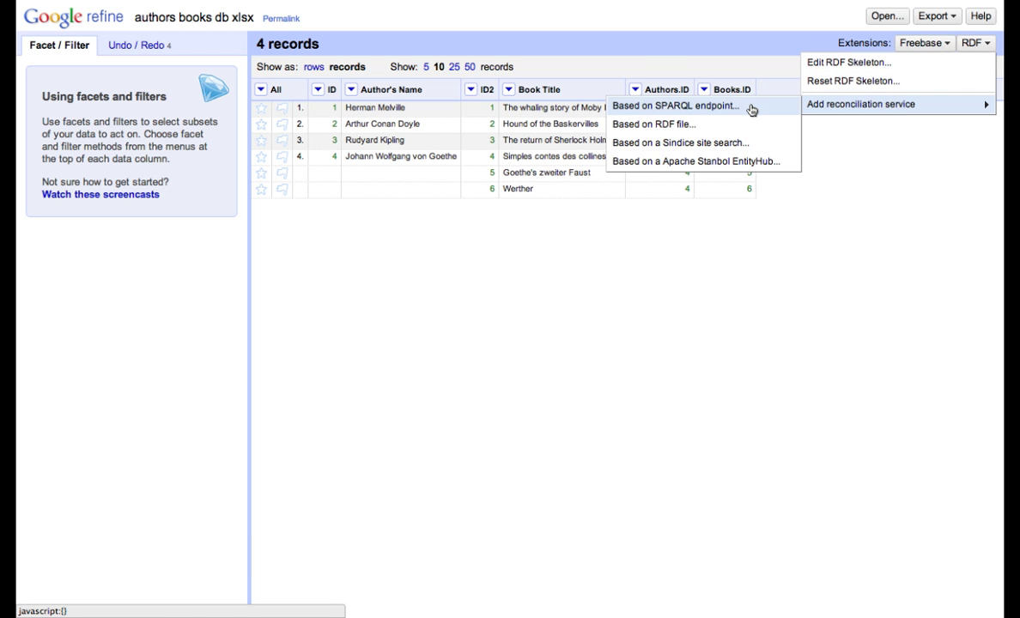
{"action": "left_click", "coordinate": [697, 106]}
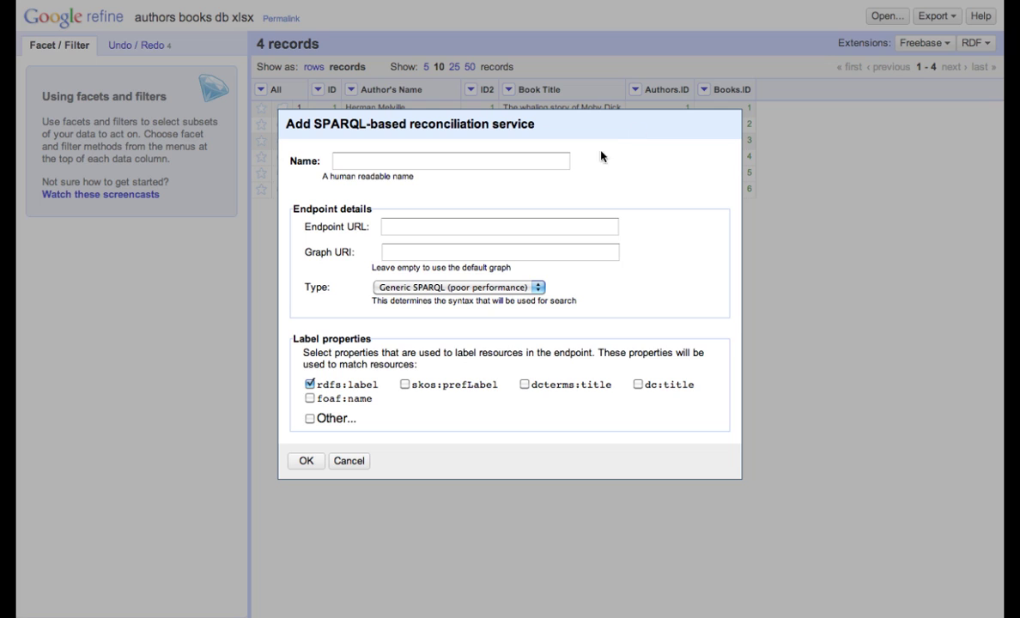
{"action": "left_click", "coordinate": [516, 160]}
{"action": "type", "text": "DBpedia"}
{"action": "left_click", "coordinate": [538, 228]}
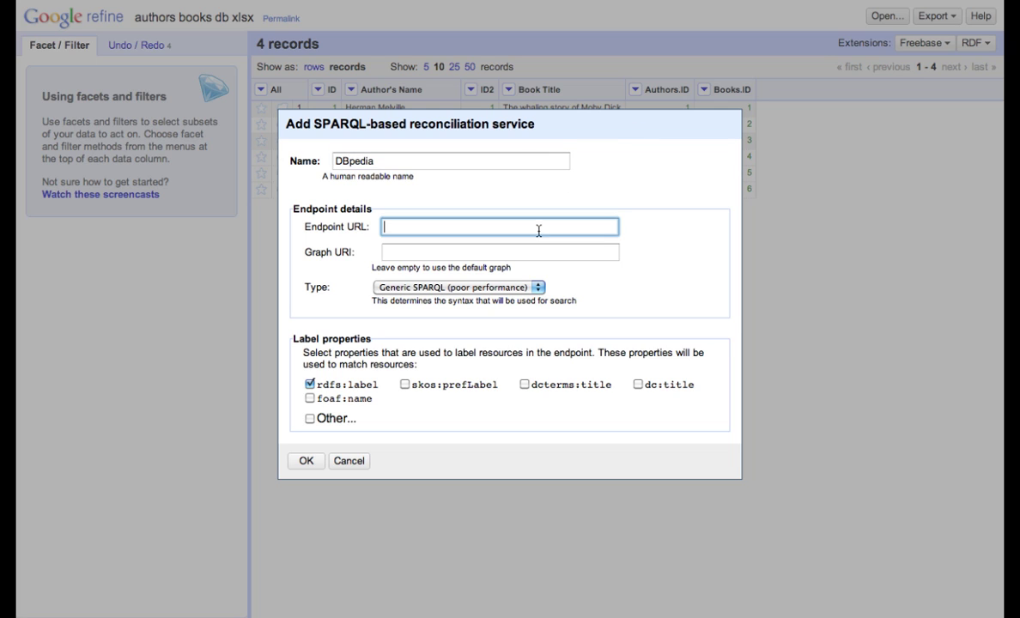
{"action": "type", "text": "http://dbpedia.org/sparql"}
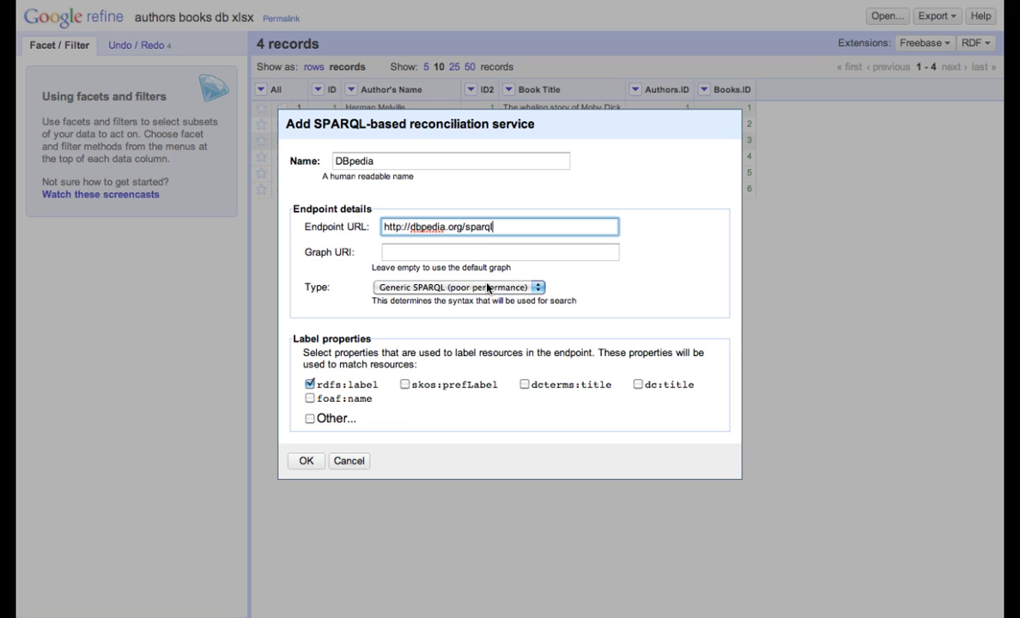
{"action": "left_click", "coordinate": [533, 287]}
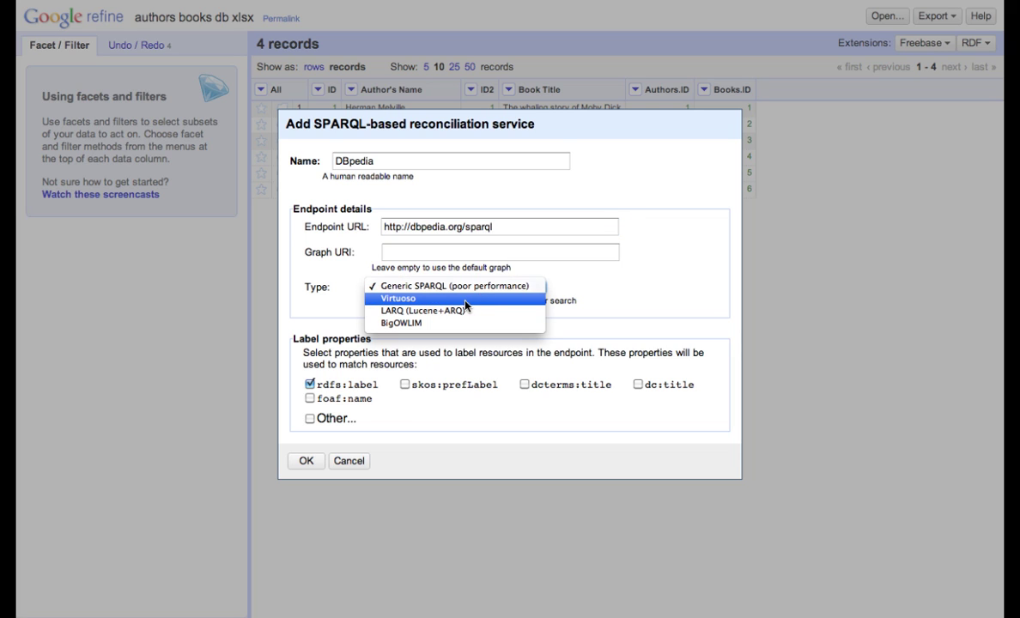
{"action": "left_click", "coordinate": [464, 300]}
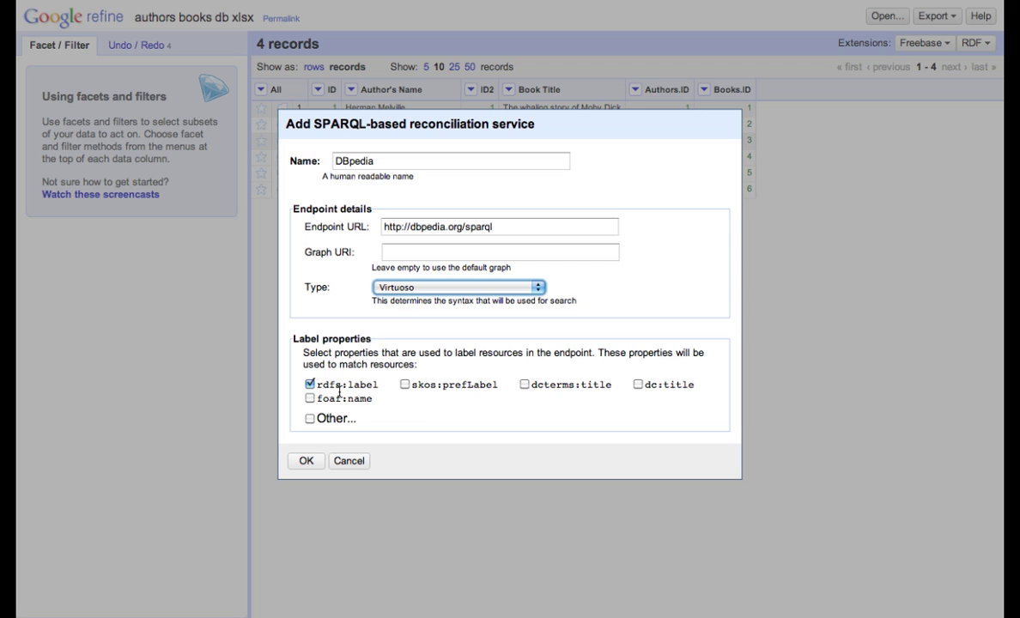
{"action": "left_click", "coordinate": [307, 461]}
{"action": "left_click", "coordinate": [975, 43]}
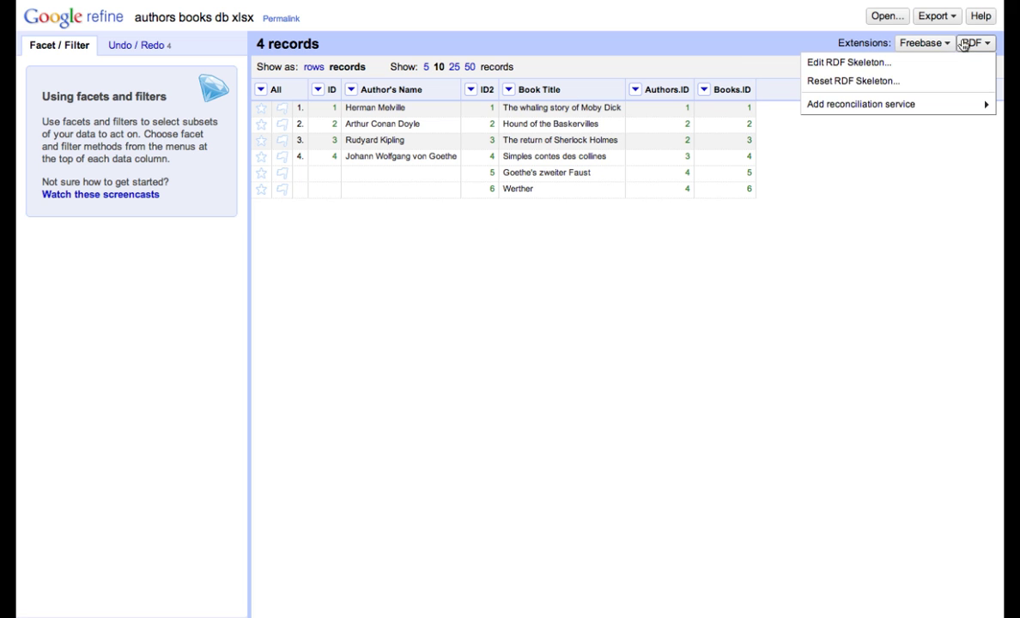
Step: Add a 'Europeana' Generic SPARQL service labelling resources by dc:title instead of rdfs:label
{"action": "mouse_move", "coordinate": [894, 104]}
{"action": "left_click", "coordinate": [665, 106]}
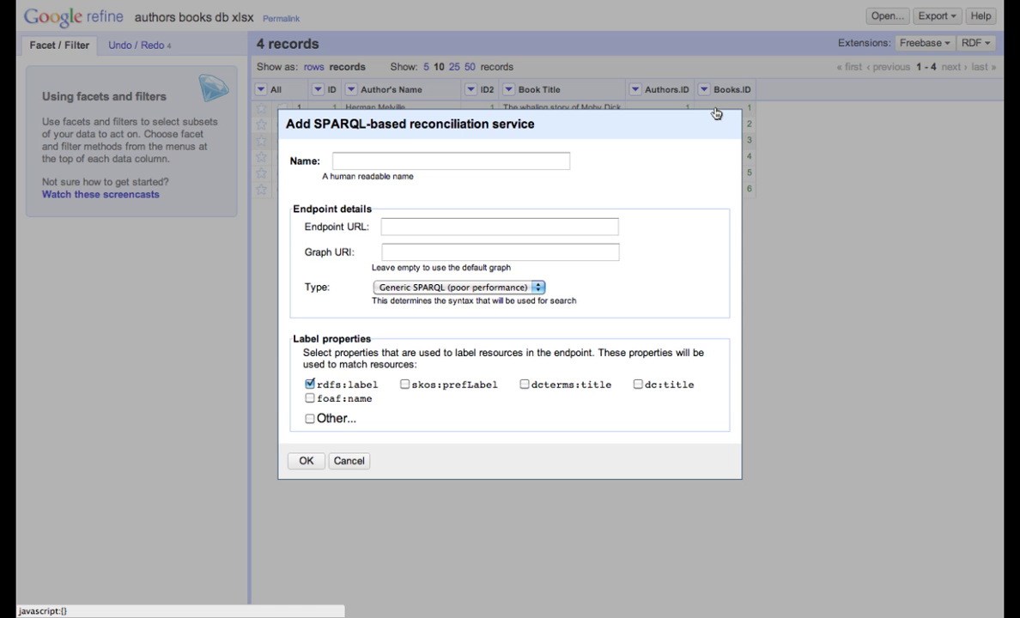
{"action": "left_click", "coordinate": [398, 162]}
{"action": "type", "text": "Europeana"}
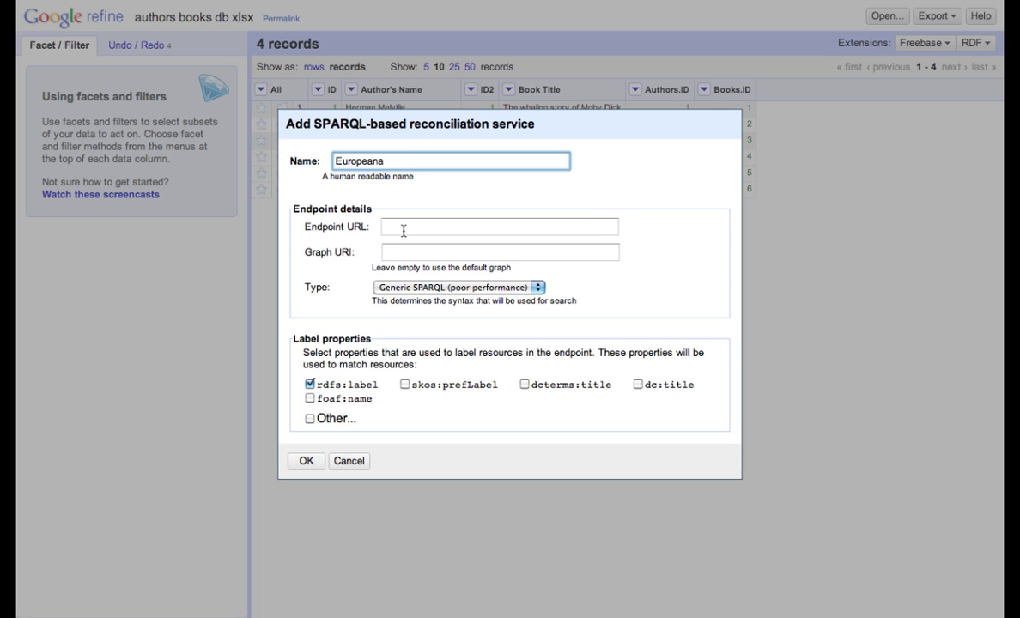
{"action": "left_click", "coordinate": [403, 228]}
{"action": "type", "text": "http://europeana"}
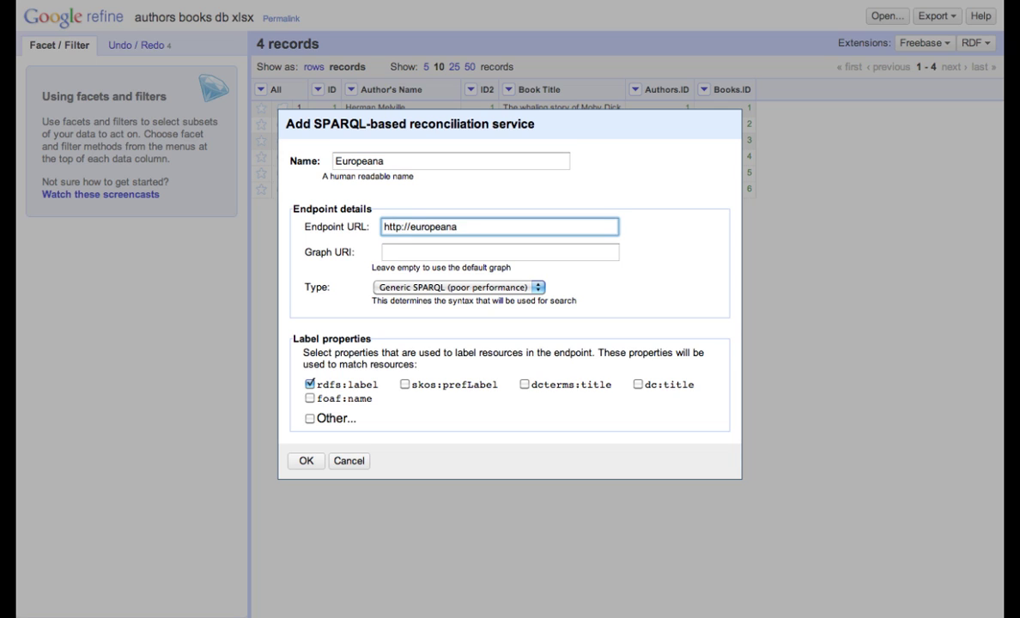
{"action": "type", "text": "-triplestore.isti."}
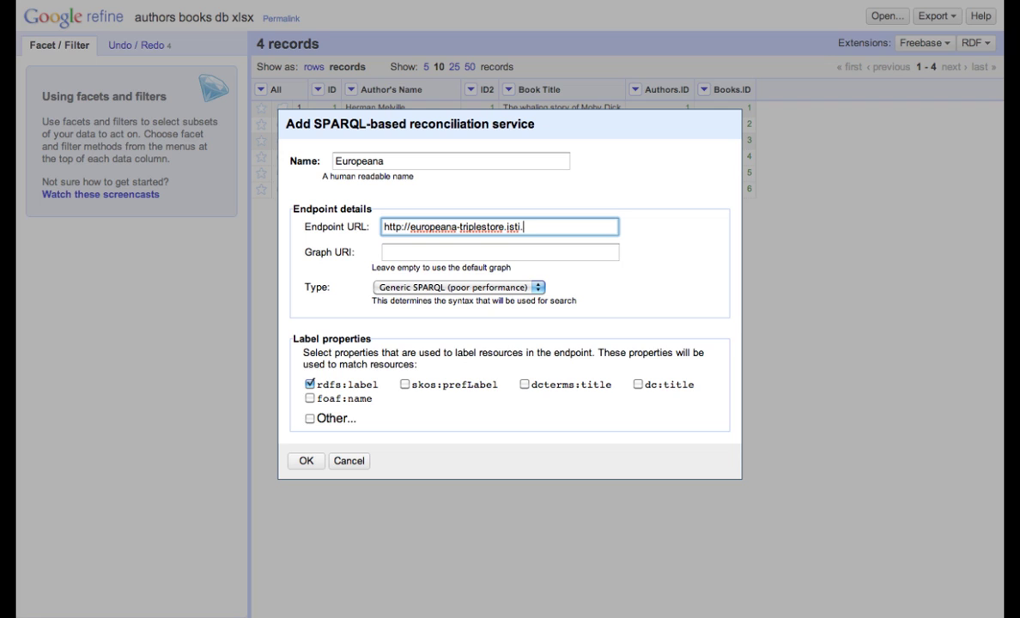
{"action": "type", "text": "/sparql"}
{"action": "left_click", "coordinate": [421, 292]}
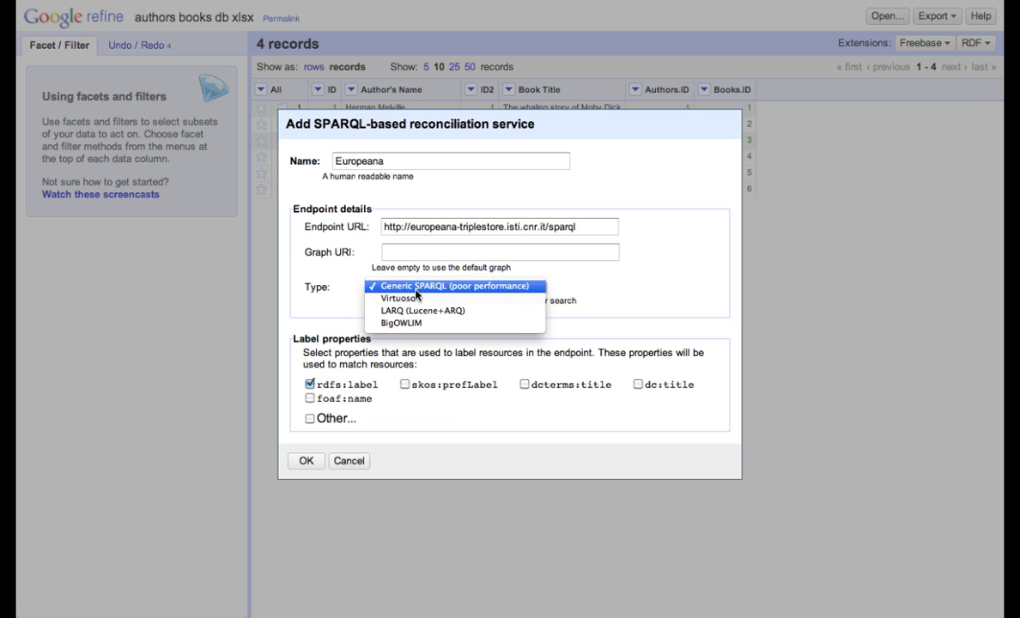
{"action": "left_click", "coordinate": [418, 290]}
{"action": "left_click", "coordinate": [310, 384]}
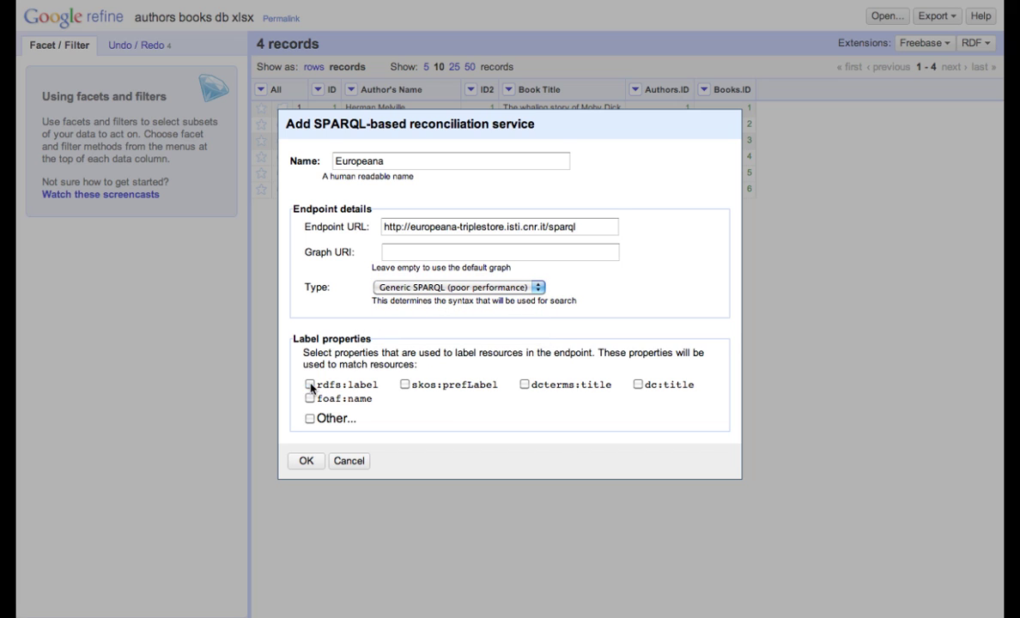
{"action": "left_click", "coordinate": [638, 384]}
{"action": "left_click", "coordinate": [306, 462]}
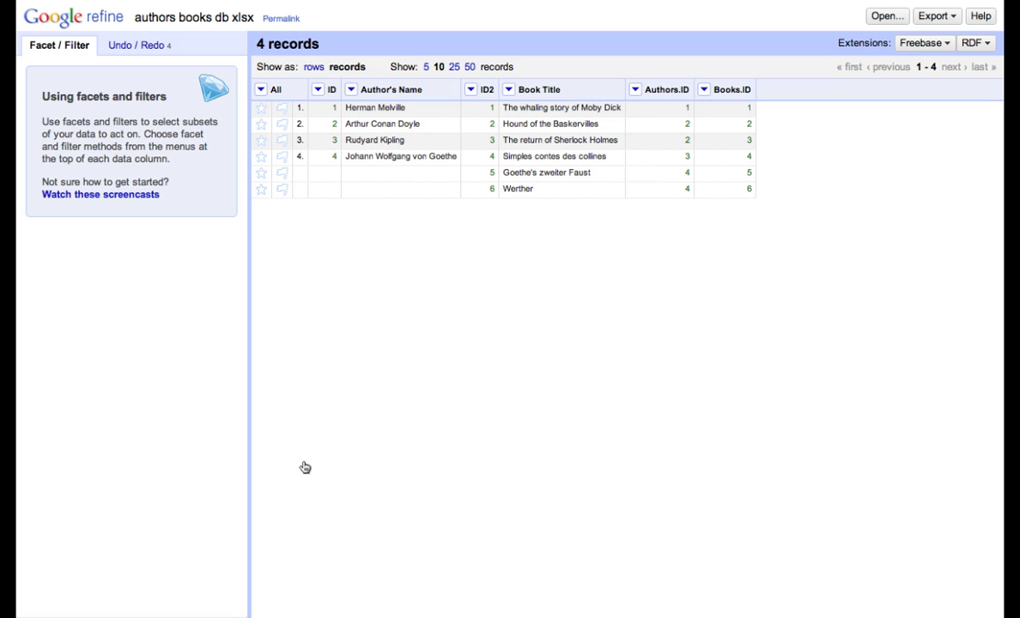
Step: Reconcile the Author's Name column against DBpedia using type dbo:Writer
{"action": "left_click", "coordinate": [351, 89]}
{"action": "mouse_move", "coordinate": [373, 250]}
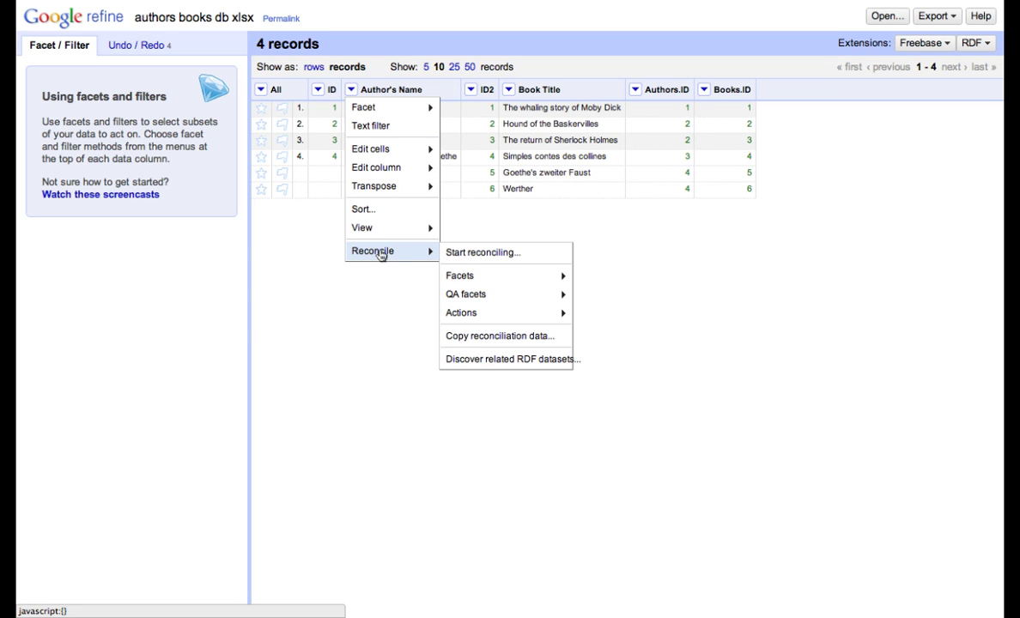
{"action": "left_click", "coordinate": [469, 252]}
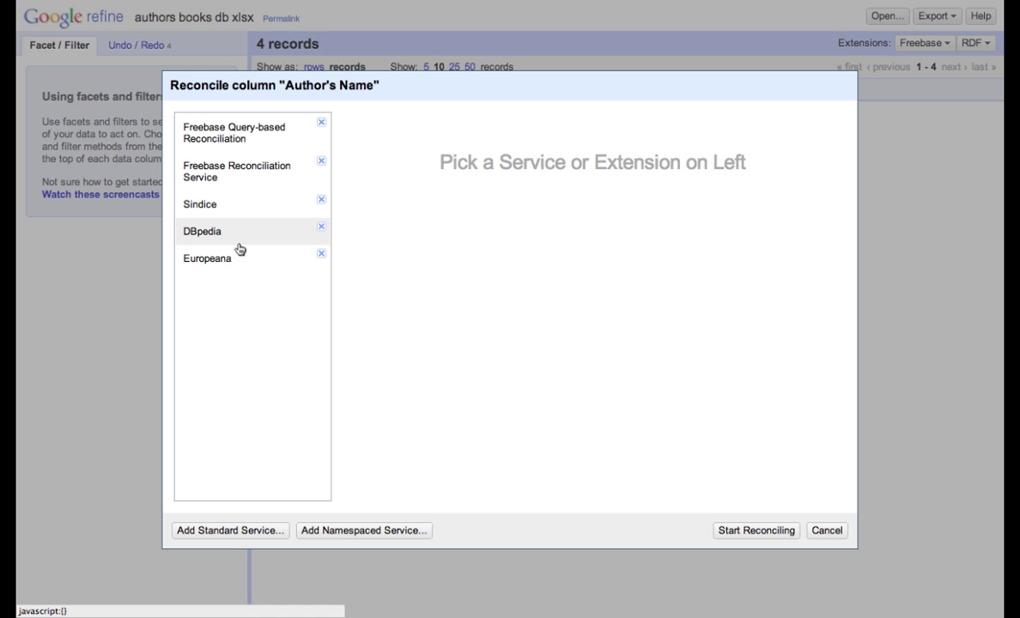
{"action": "left_click", "coordinate": [211, 234]}
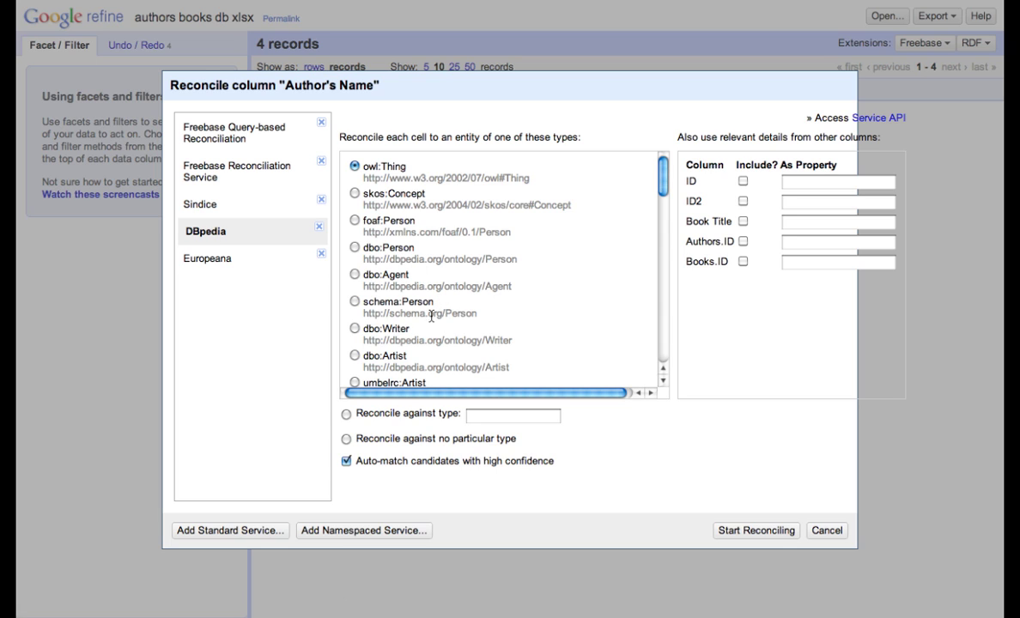
{"action": "left_click", "coordinate": [354, 330]}
{"action": "left_click", "coordinate": [762, 536]}
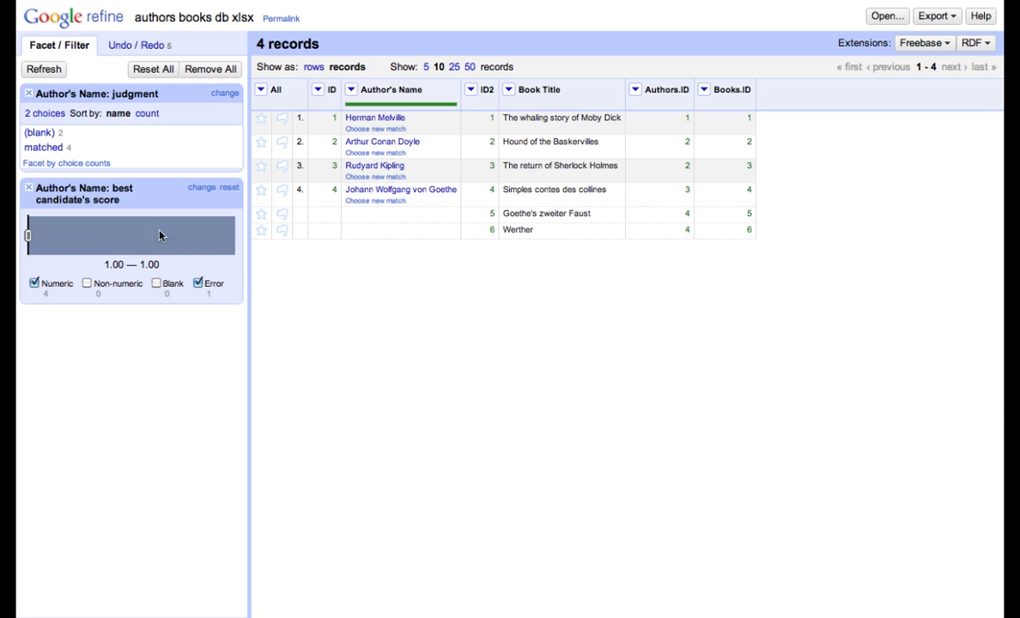
Step: Check Herman Melville's matched DBpedia page, then return to the project
{"action": "left_click", "coordinate": [376, 119]}
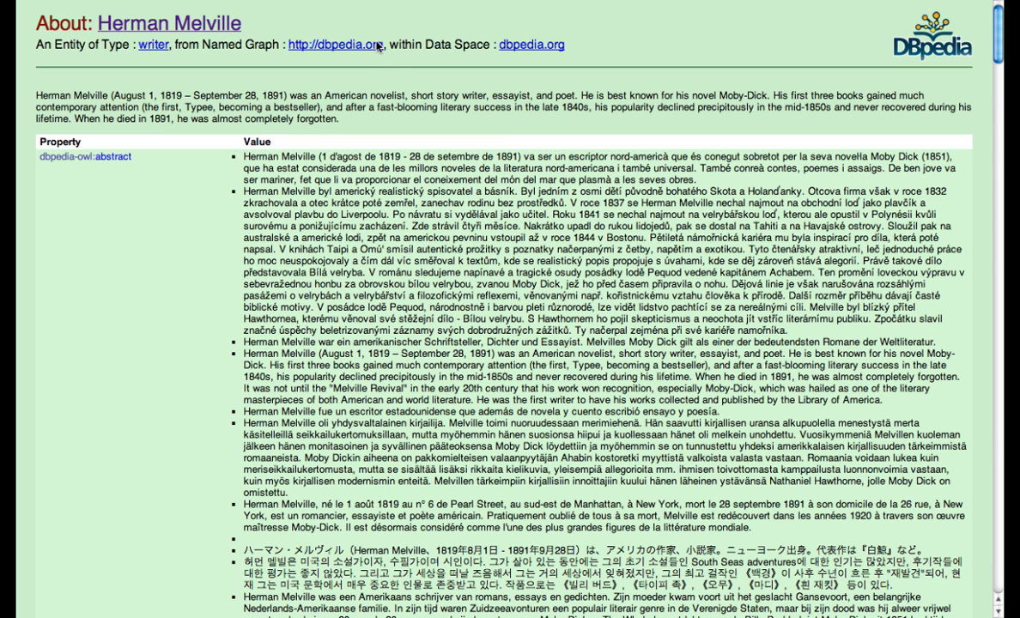
{"action": "mouse_move", "coordinate": [343, 6]}
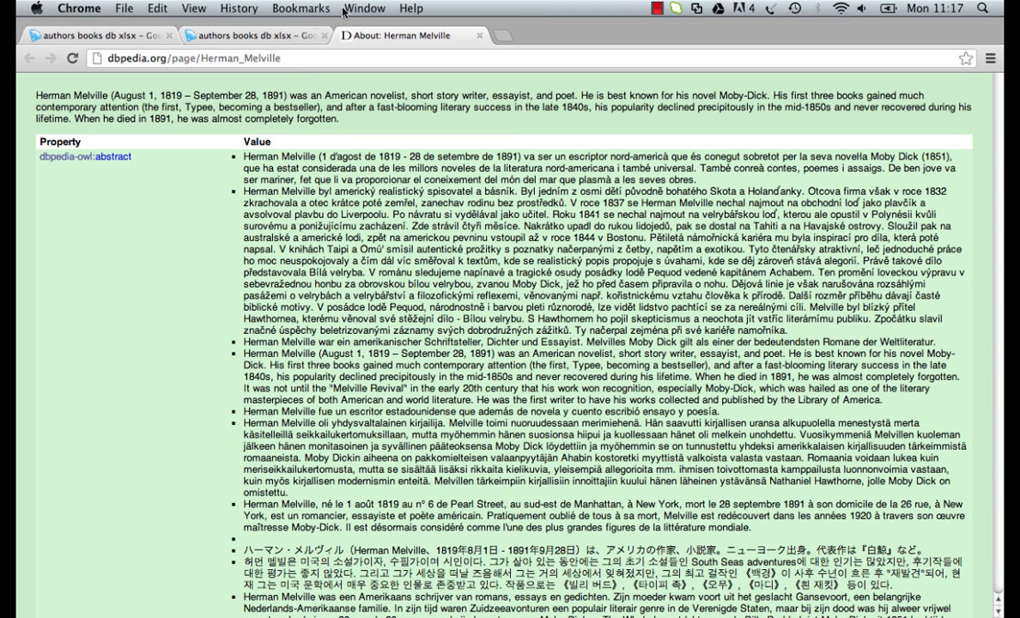
{"action": "left_click", "coordinate": [259, 37]}
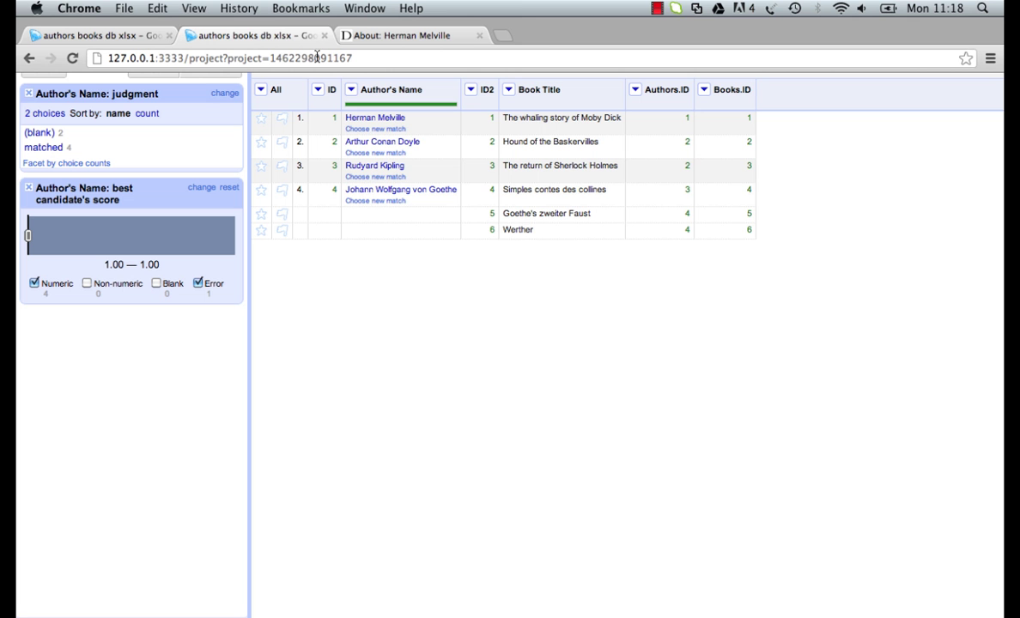
Step: Add an 'Author's URI from DBpedia' column from Author's Name with expression cell.recon.match.id
{"action": "left_click", "coordinate": [351, 90]}
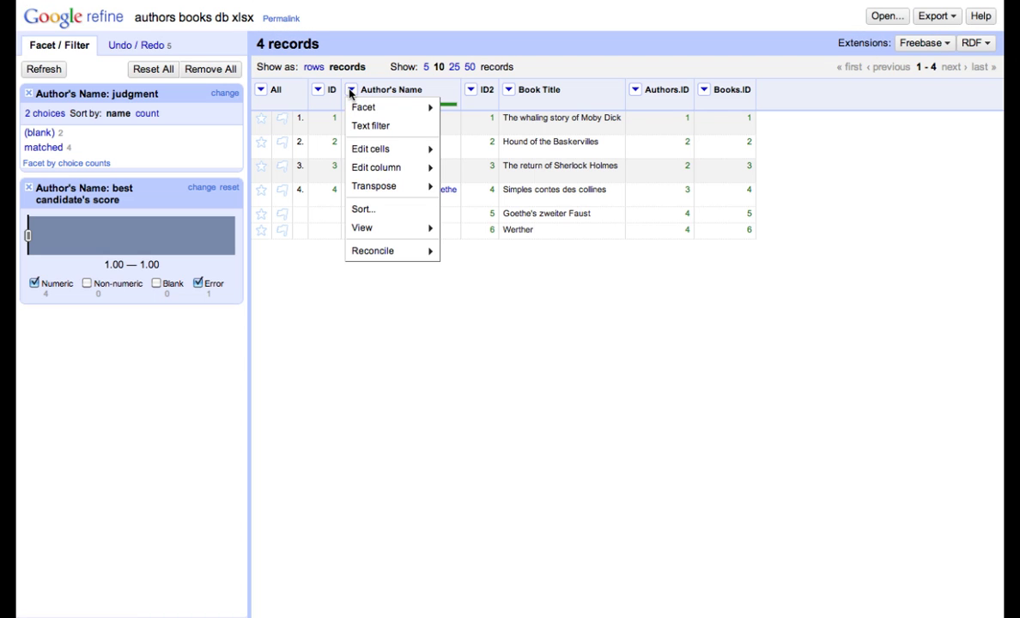
{"action": "mouse_move", "coordinate": [378, 168]}
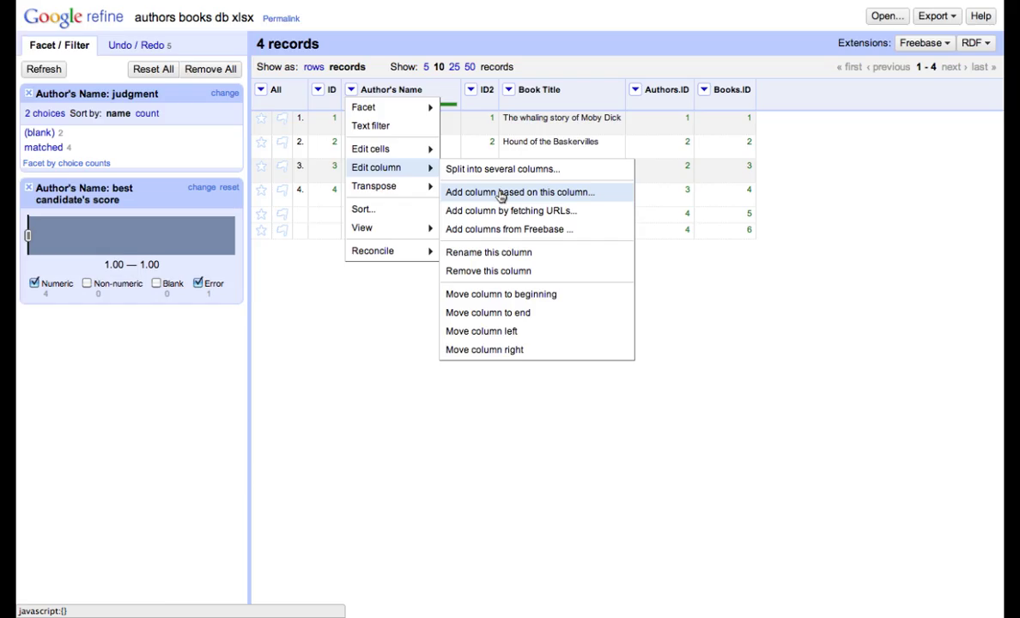
{"action": "left_click", "coordinate": [502, 193]}
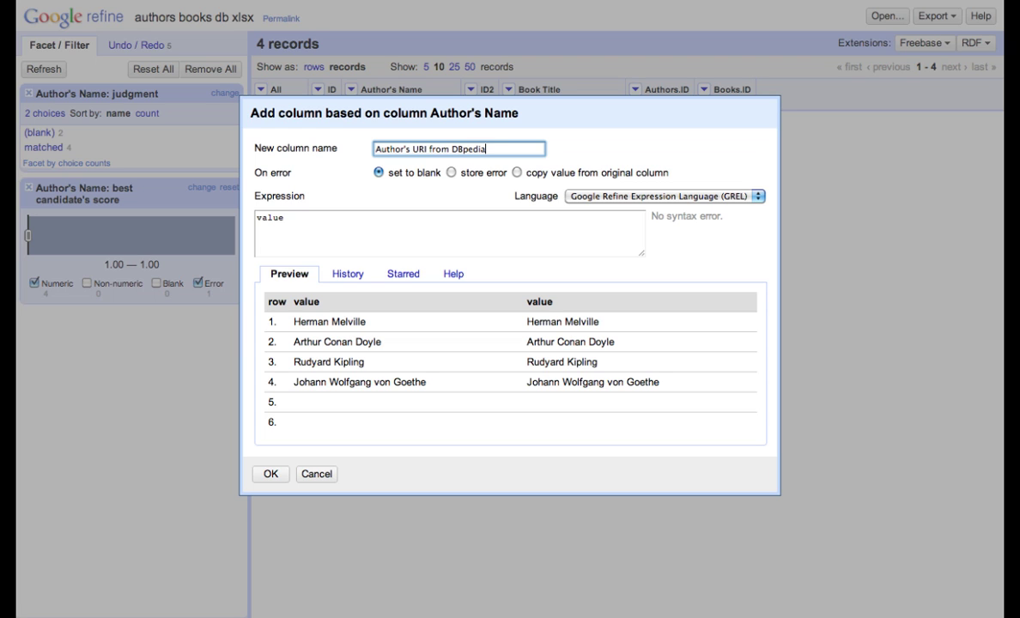
{"action": "left_click", "coordinate": [322, 227]}
{"action": "key", "text": "BackSpace"}
{"action": "key", "text": "BackSpace"}
{"action": "key", "text": "BackSpace"}
{"action": "key", "text": "BackSpace"}
{"action": "type", "text": "c"}
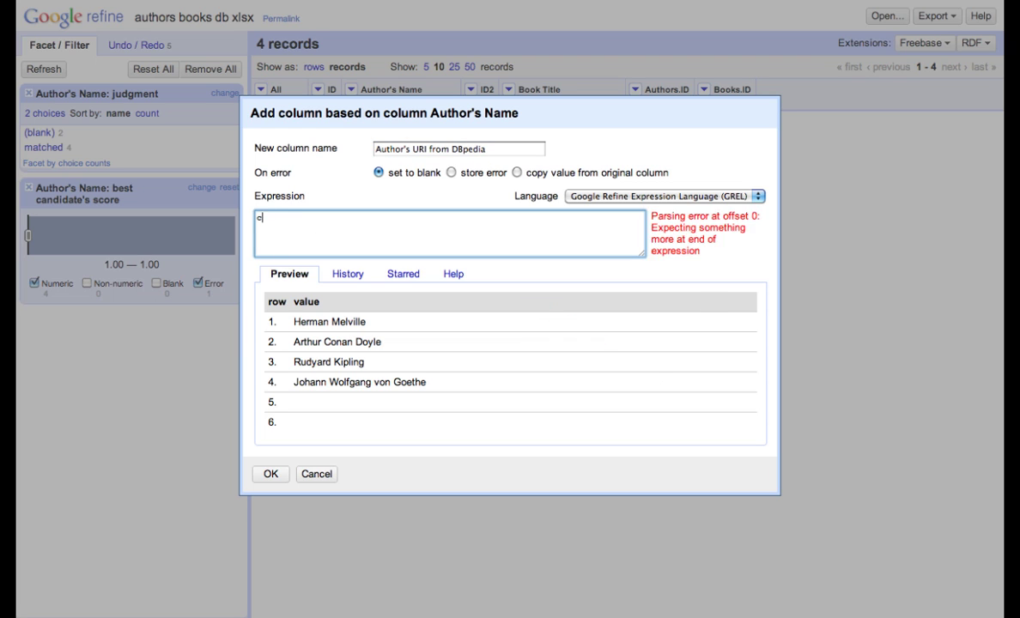
{"action": "type", "text": "ell.recon.match.id"}
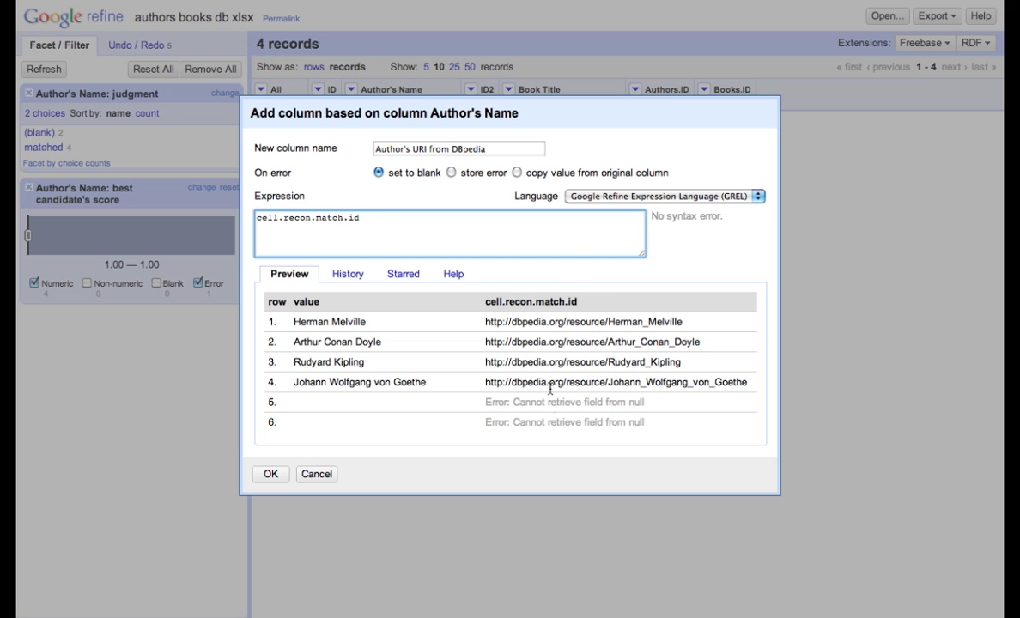
{"action": "left_click", "coordinate": [266, 476]}
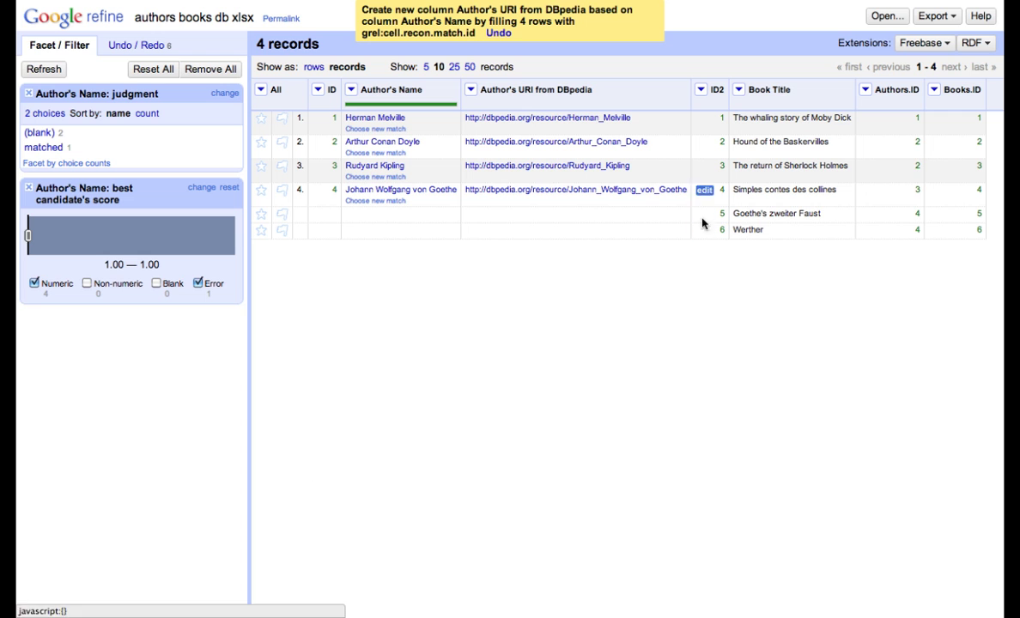
Step: Reconcile the Book Title column against DBpedia using type dbo:Book
{"action": "left_click", "coordinate": [738, 89]}
{"action": "mouse_move", "coordinate": [798, 250]}
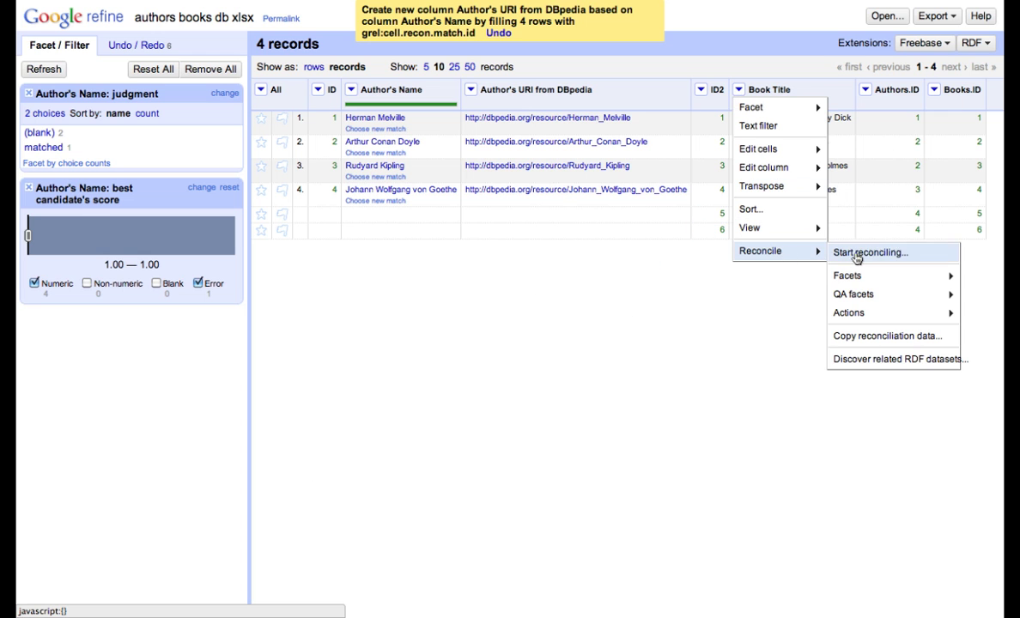
{"action": "left_click", "coordinate": [857, 253]}
{"action": "left_click", "coordinate": [193, 237]}
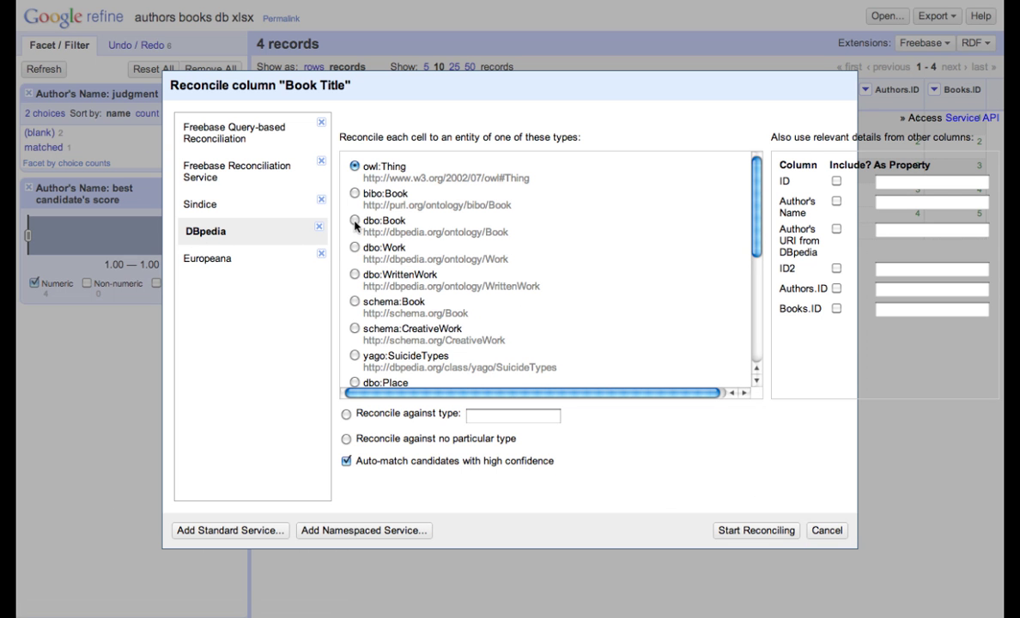
{"action": "left_click", "coordinate": [355, 220]}
{"action": "left_click", "coordinate": [757, 530]}
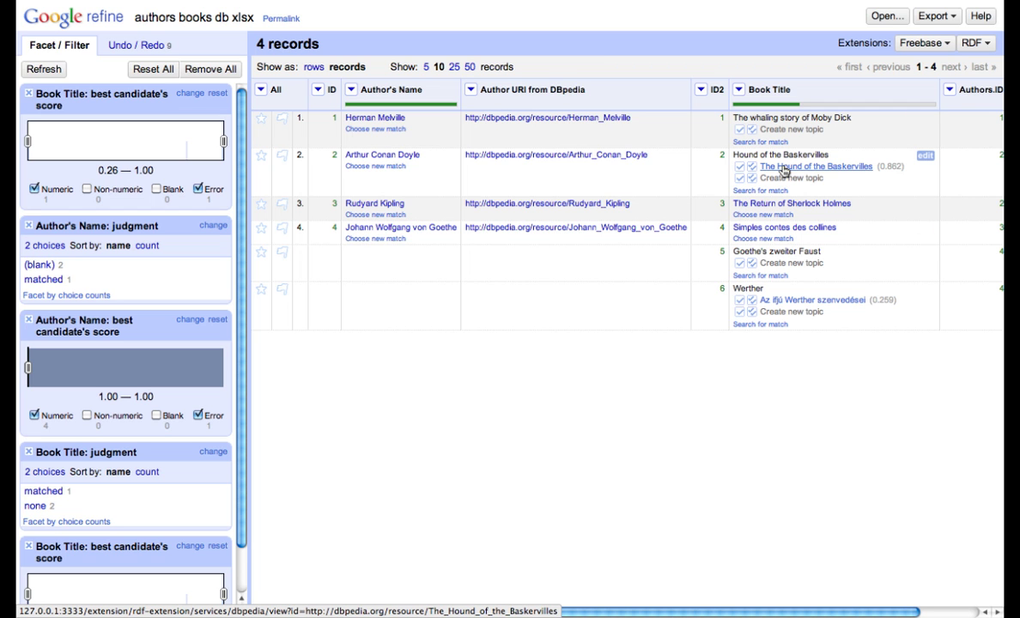
Step: Check The Hound of the Baskervilles candidate's DBpedia page and accept it for row 2
{"action": "left_click", "coordinate": [784, 171]}
{"action": "mouse_move", "coordinate": [558, 11]}
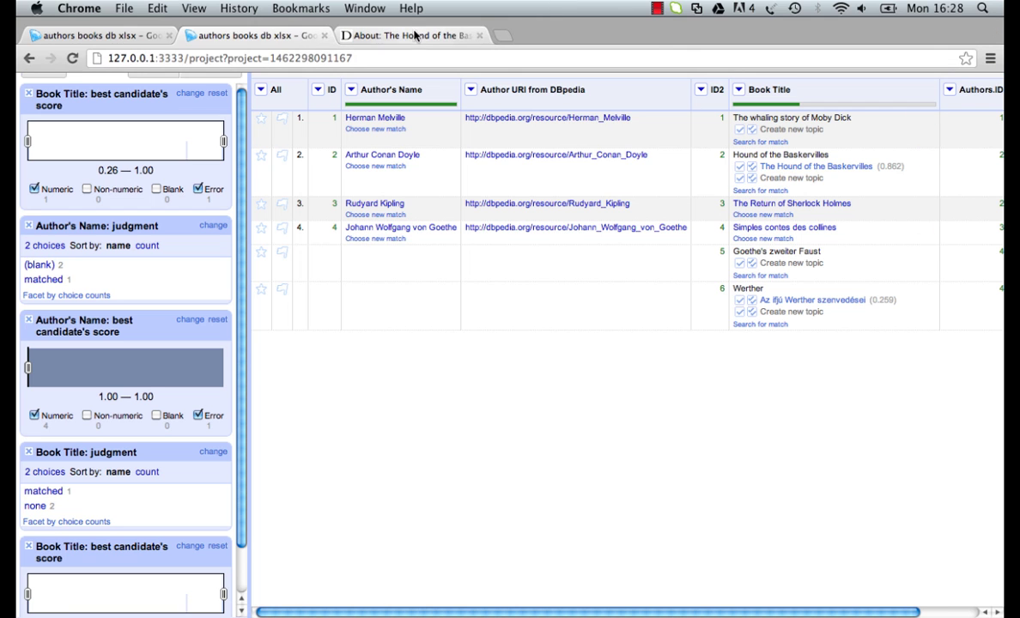
{"action": "left_click", "coordinate": [413, 36]}
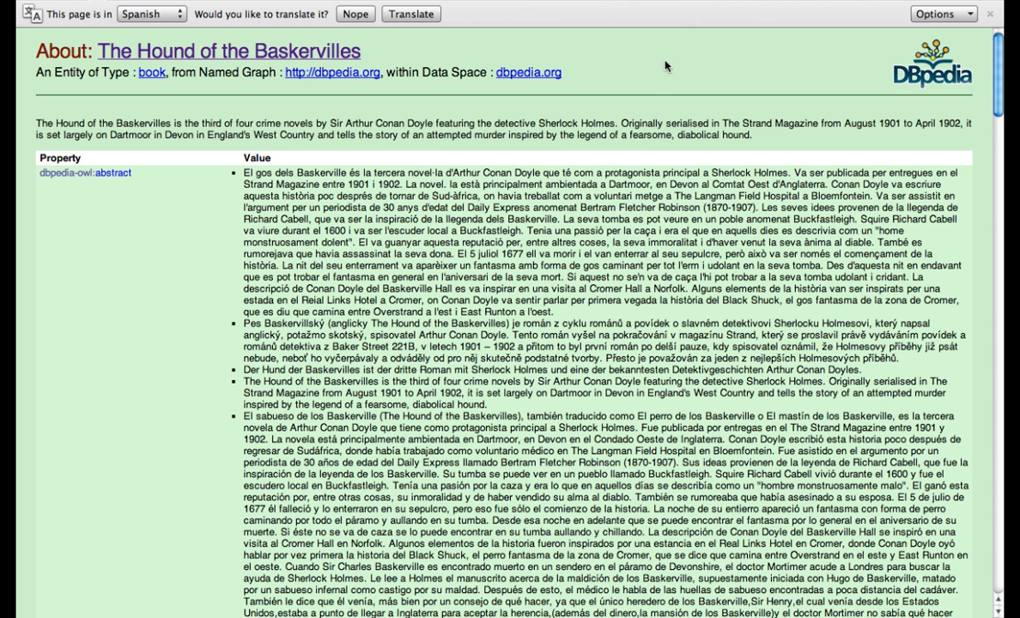
{"action": "mouse_move", "coordinate": [489, 7]}
{"action": "left_click", "coordinate": [279, 36]}
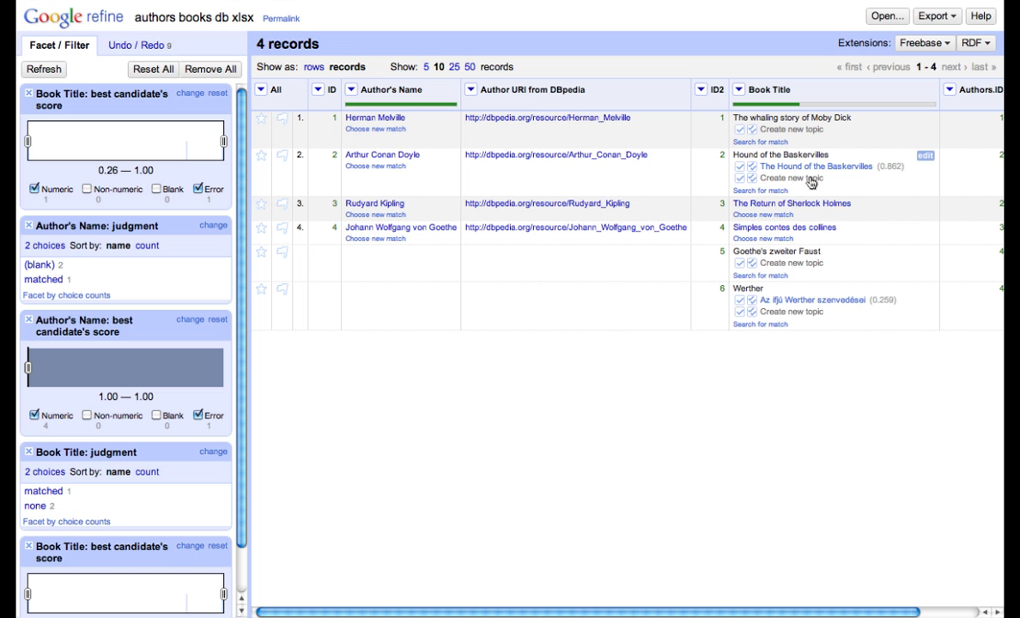
{"action": "left_click", "coordinate": [752, 166]}
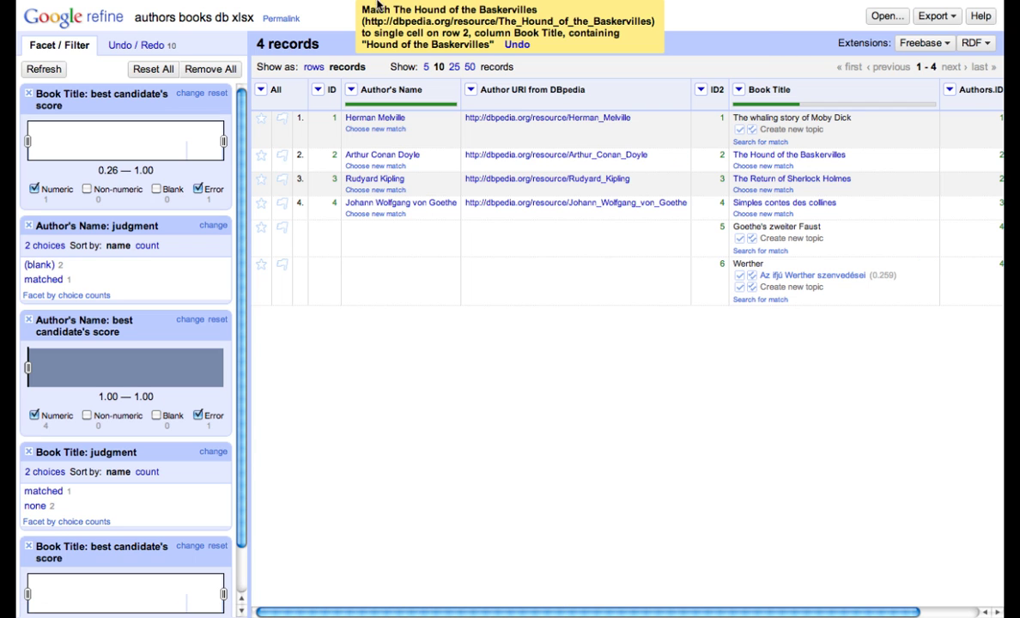
Step: Match the Werther title to the candidate 'Az ifjú Werther szenvedései'
{"action": "mouse_move", "coordinate": [356, 7]}
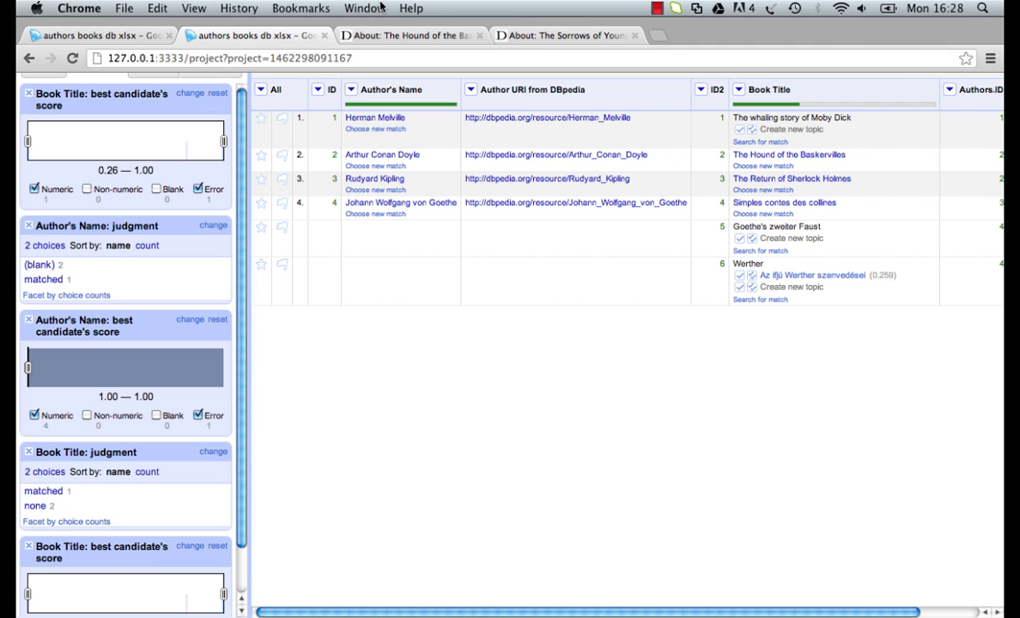
{"action": "left_click", "coordinate": [548, 36]}
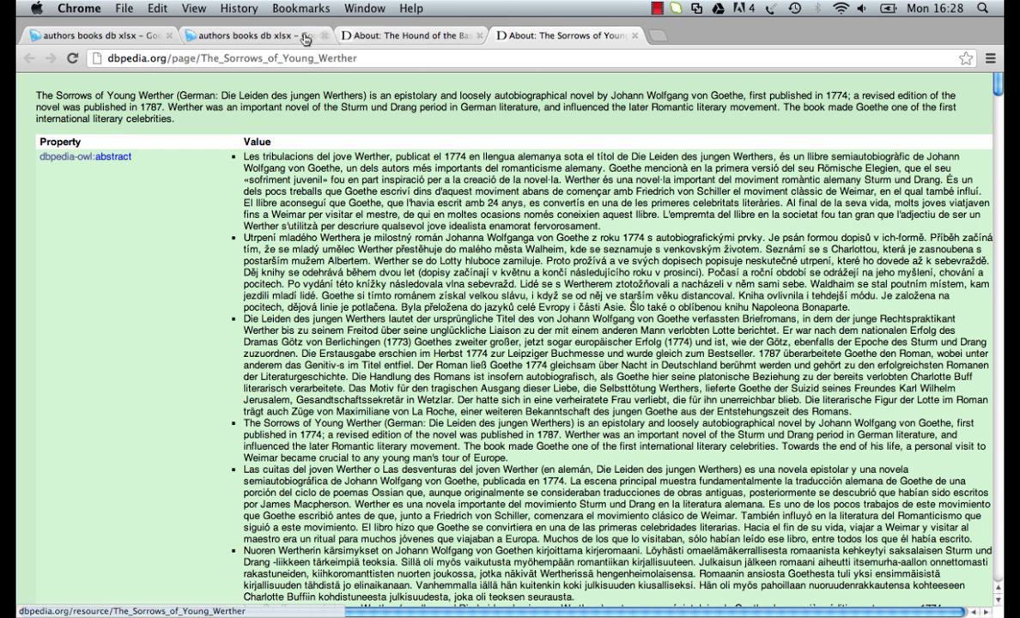
{"action": "left_click", "coordinate": [245, 36]}
{"action": "left_click", "coordinate": [739, 277]}
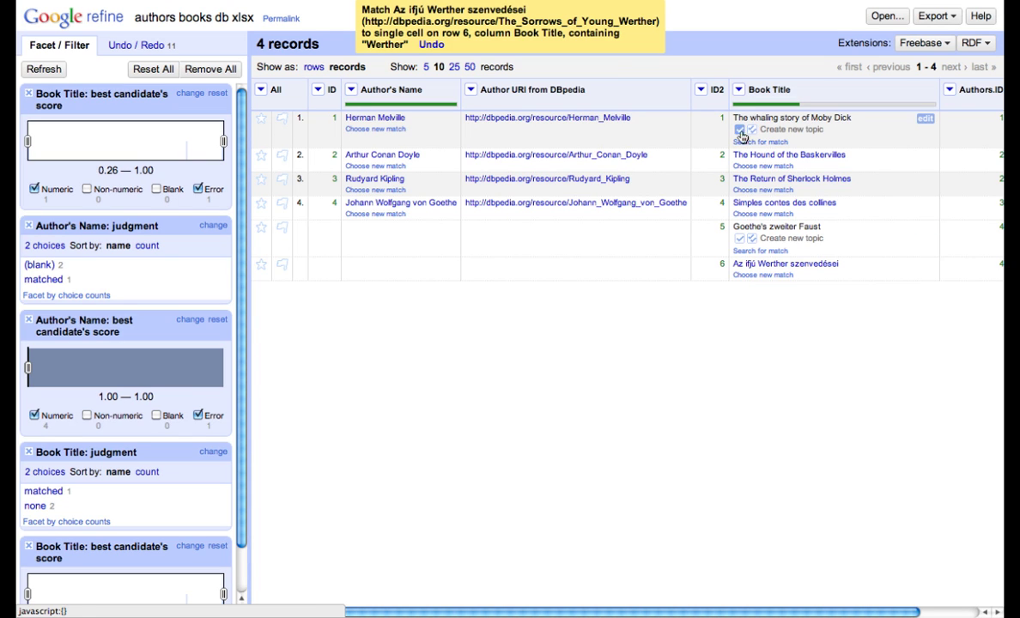
Step: Search for Moby-Dick and match the title to 'Moby Dick; or, The Whale'
{"action": "left_click", "coordinate": [749, 143]}
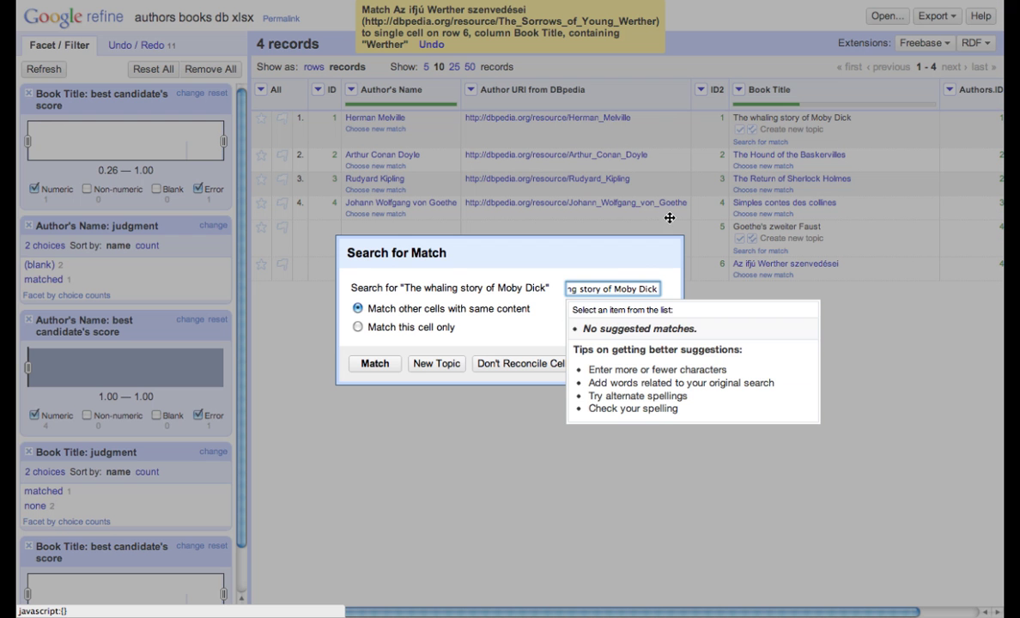
{"action": "left_click_drag", "start_coordinate": [615, 289], "coordinate": [567, 289]}
{"action": "key", "text": "BackSpace"}
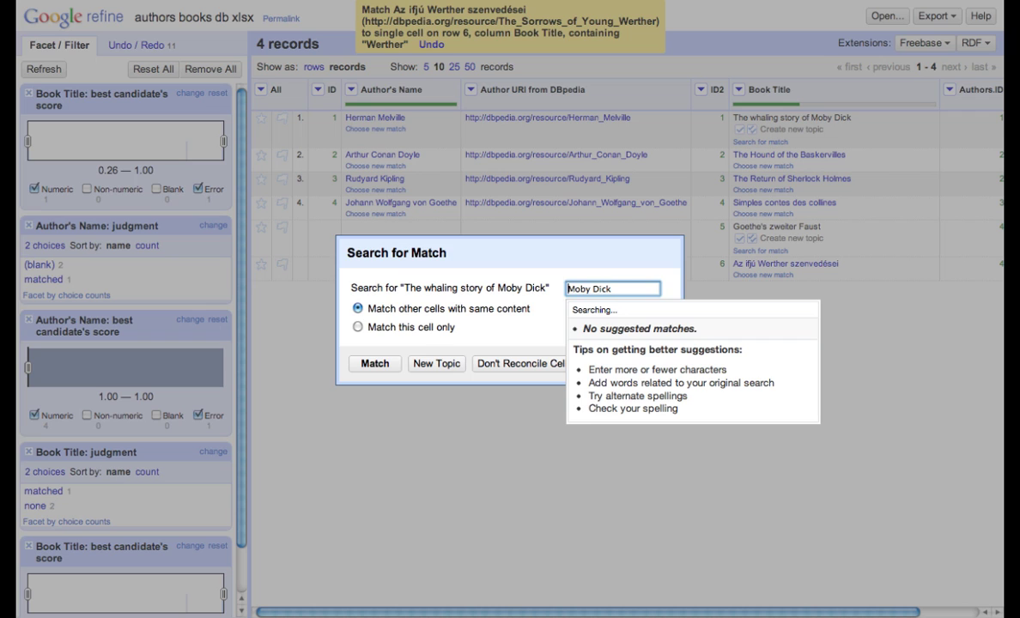
{"action": "left_click", "coordinate": [593, 289]}
{"action": "key", "text": "BackSpace"}
{"action": "type", "text": "-"}
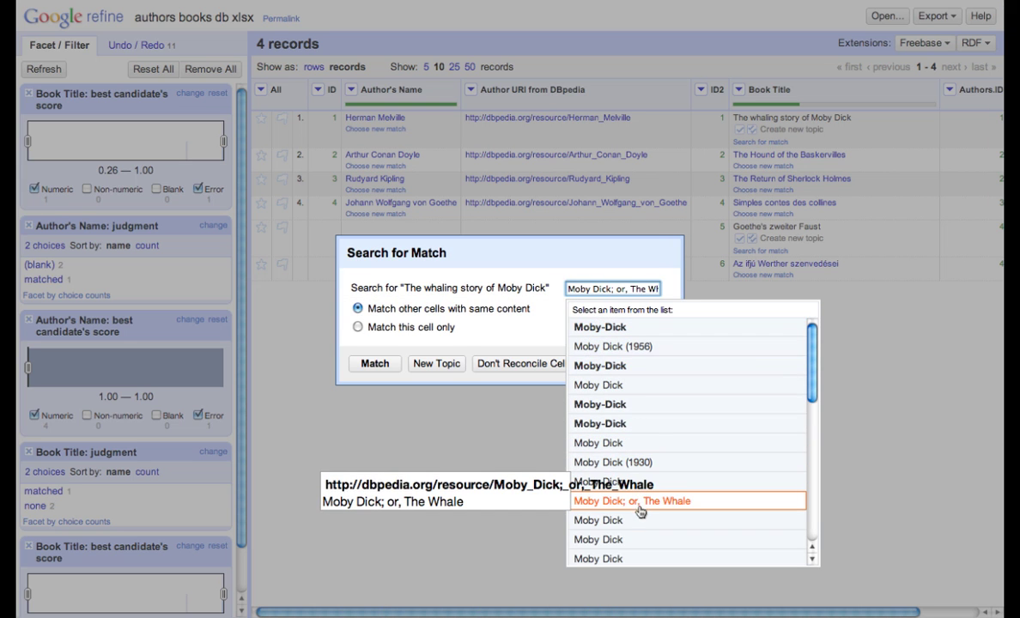
{"action": "left_click", "coordinate": [639, 500]}
Step: Search for Faust and match Goethe's zweiter Faust to 'Faust Part 2'
{"action": "left_click", "coordinate": [764, 238]}
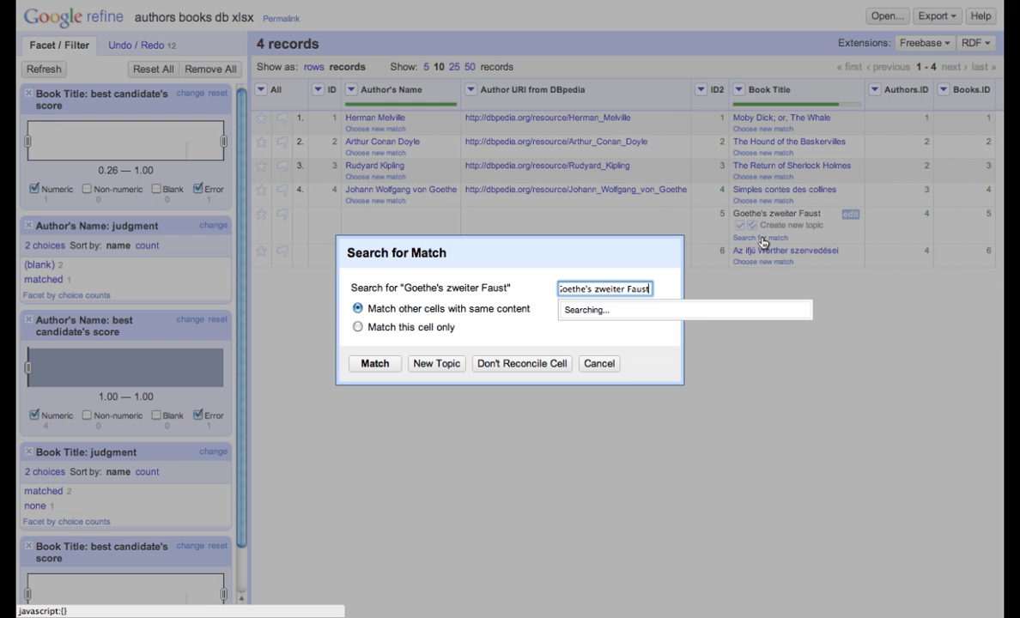
{"action": "double_click", "coordinate": [604, 288]}
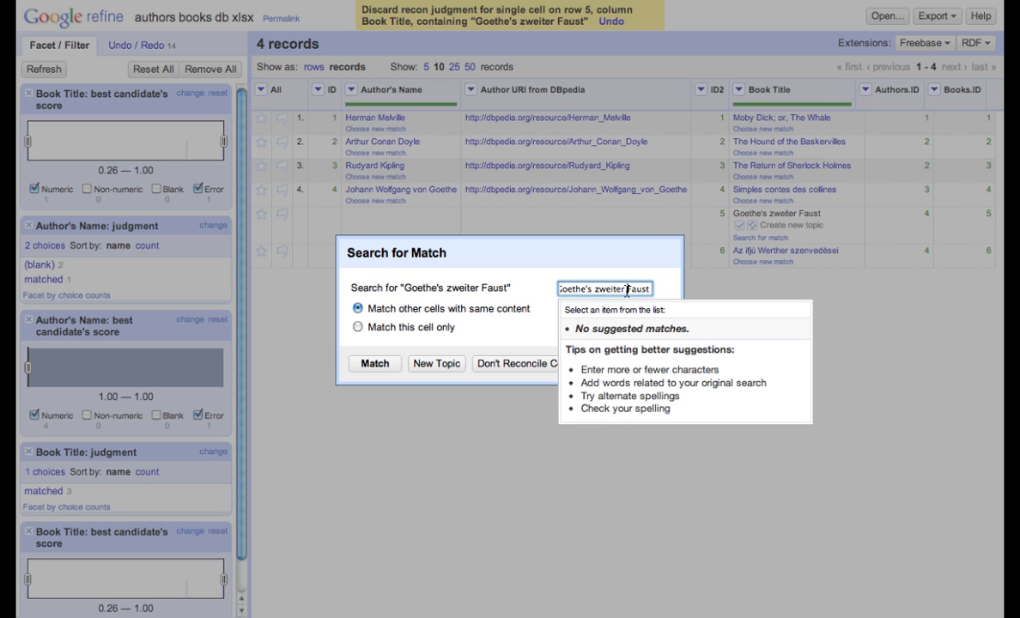
{"action": "key", "text": "BackSpace"}
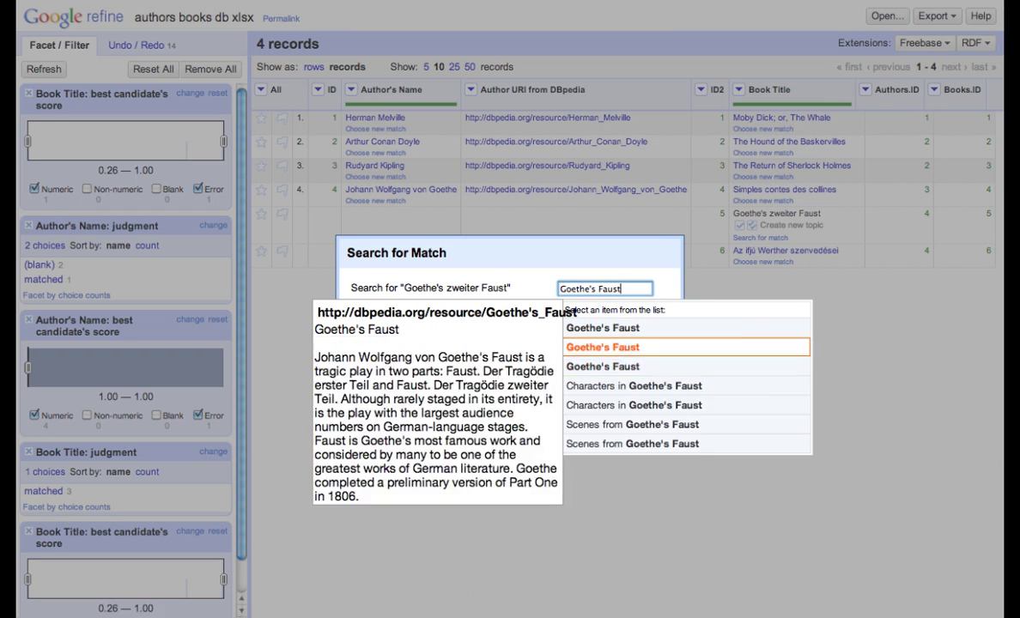
{"action": "key", "text": "BackSpace"}
{"action": "key", "text": "BackSpace"}
{"action": "key", "text": "BackSpace"}
{"action": "key", "text": "BackSpace"}
{"action": "key", "text": "BackSpace"}
{"action": "key", "text": "BackSpace"}
{"action": "key", "text": "BackSpace"}
{"action": "key", "text": "BackSpace"}
{"action": "key", "text": "BackSpace"}
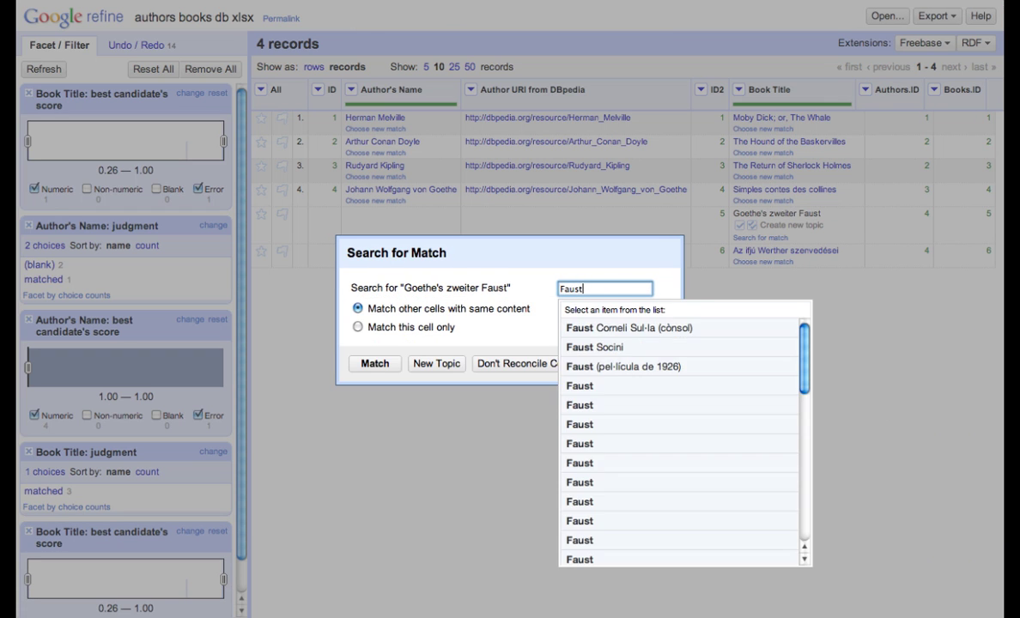
{"action": "scroll", "coordinate": [678, 446], "scroll_direction": "down", "scroll_amount": 10}
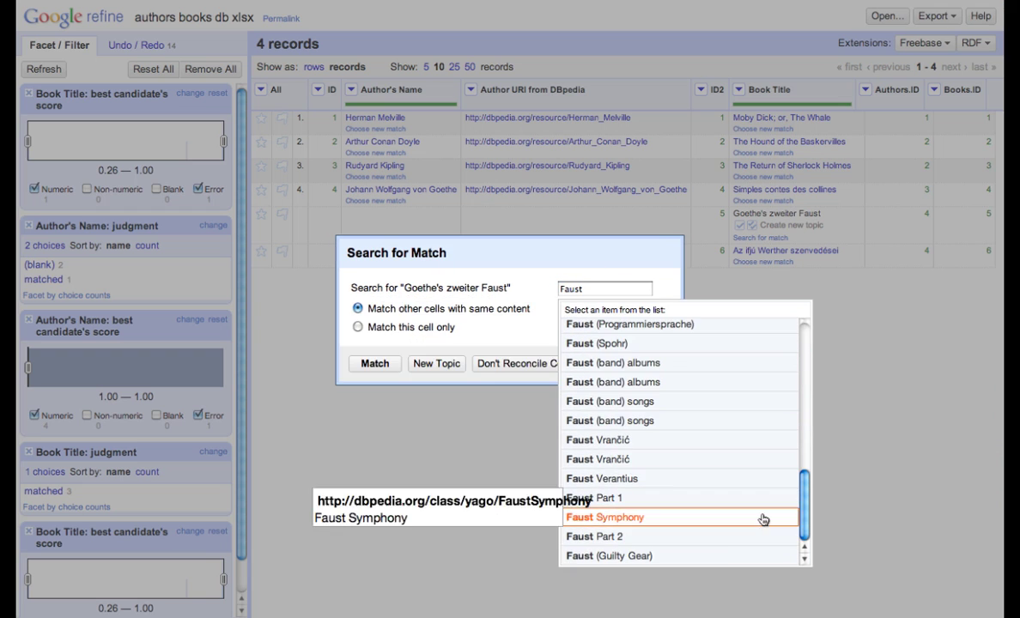
{"action": "left_click", "coordinate": [756, 500]}
Step: Derive a 'Book URI from DBpedia' column from Book Title with expression cell.recon.match.id
{"action": "left_click", "coordinate": [739, 89]}
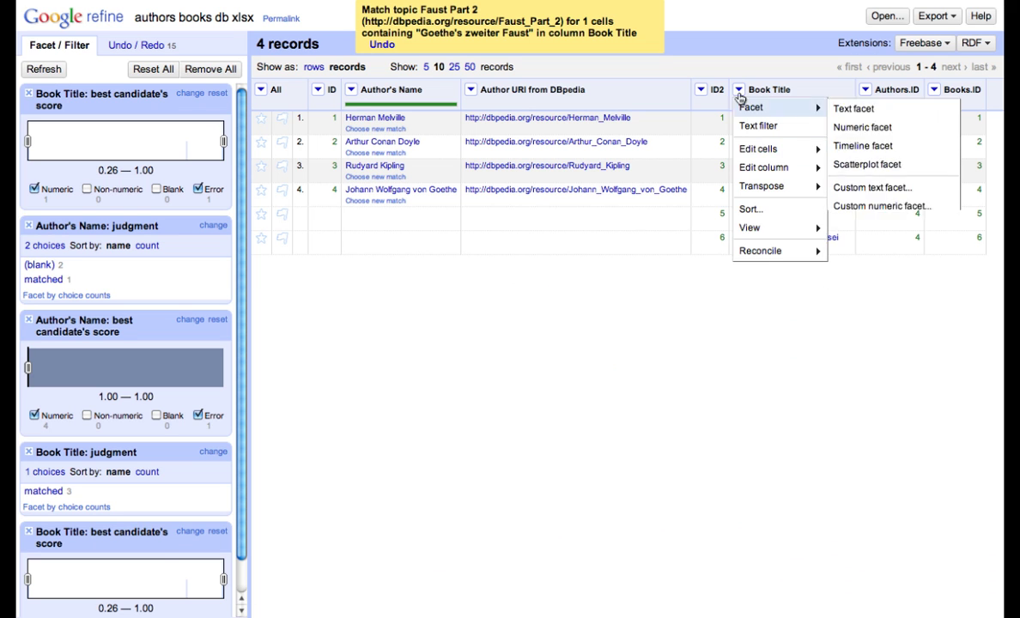
{"action": "mouse_move", "coordinate": [764, 168]}
{"action": "left_click", "coordinate": [601, 192]}
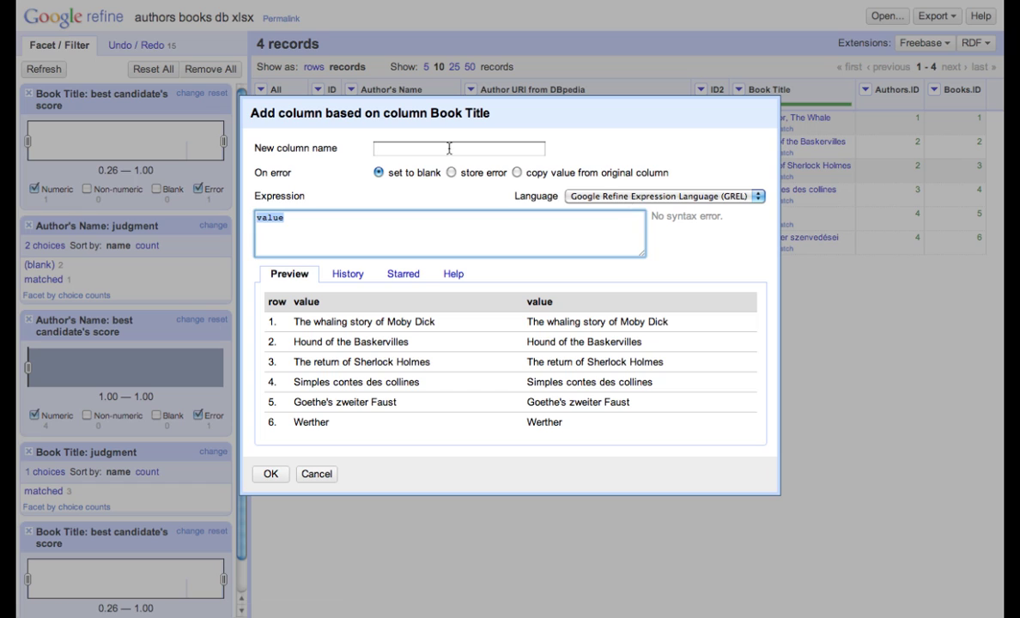
{"action": "type", "text": "Book URI from"}
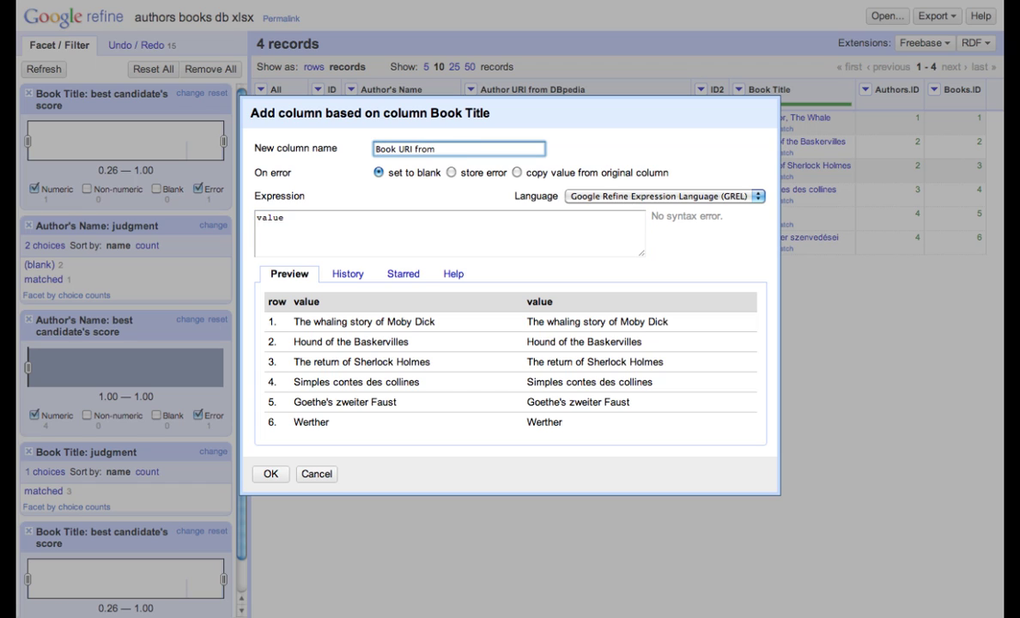
{"action": "type", "text": " DBpedia"}
{"action": "left_click", "coordinate": [314, 223]}
{"action": "key", "text": "BackSpace"}
{"action": "key", "text": "BackSpace"}
{"action": "key", "text": "BackSpace"}
{"action": "key", "text": "BackSpace"}
{"action": "key", "text": "BackSpace"}
{"action": "type", "text": "cell"}
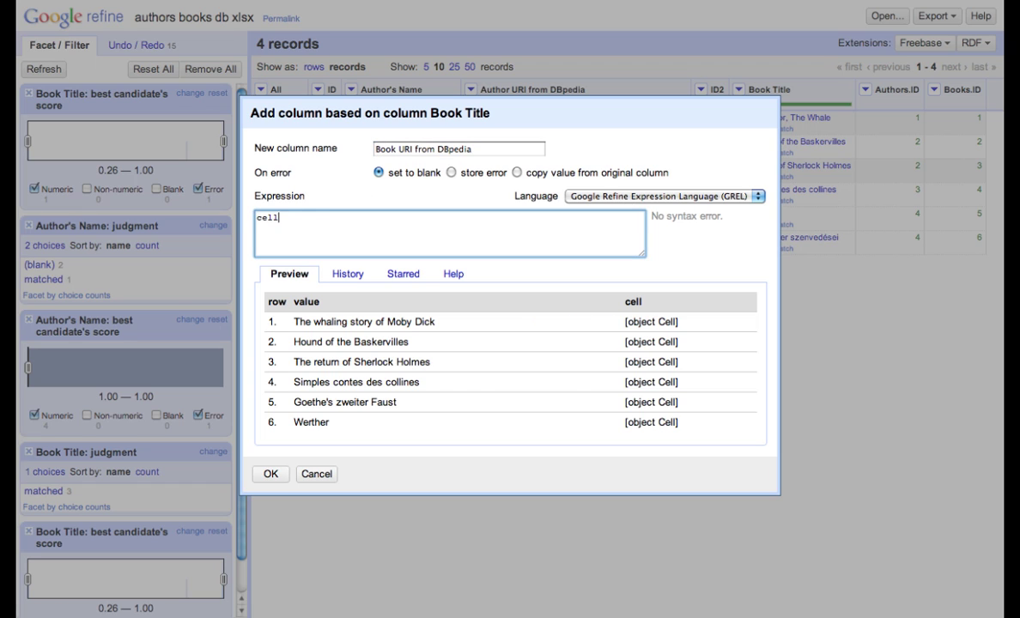
{"action": "type", "text": ".recon.match.id"}
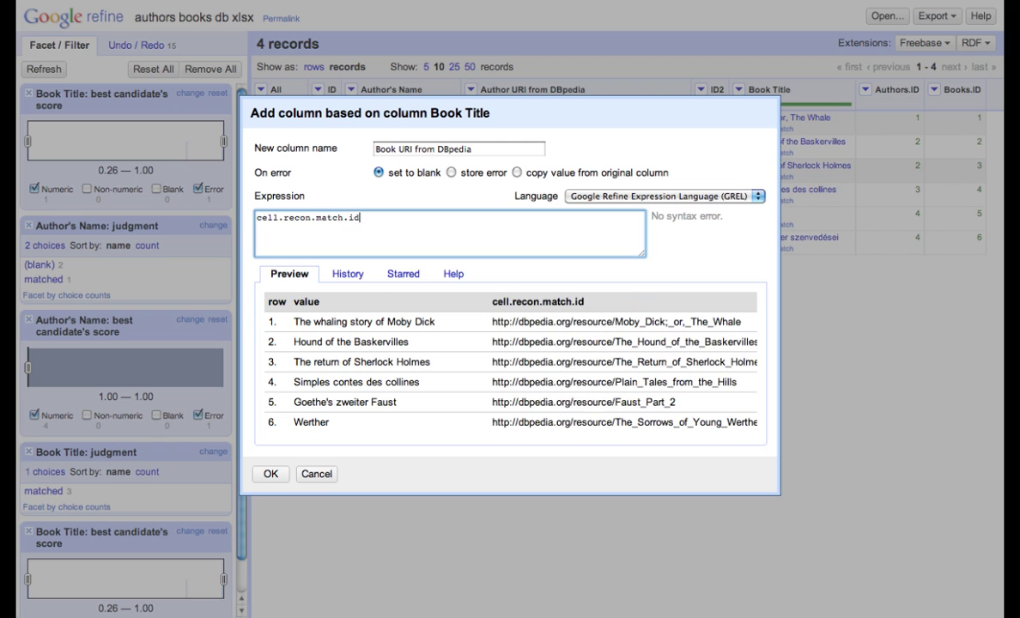
{"action": "left_click", "coordinate": [271, 474]}
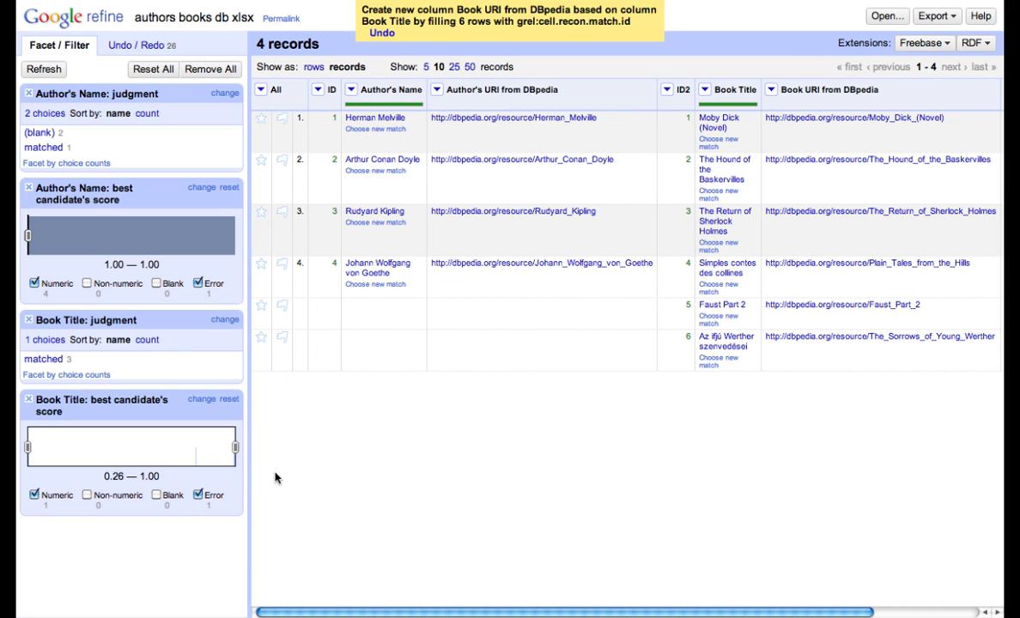
Step: Run reconciliation of the Author's Name column using the Europeana service
{"action": "left_click", "coordinate": [351, 89]}
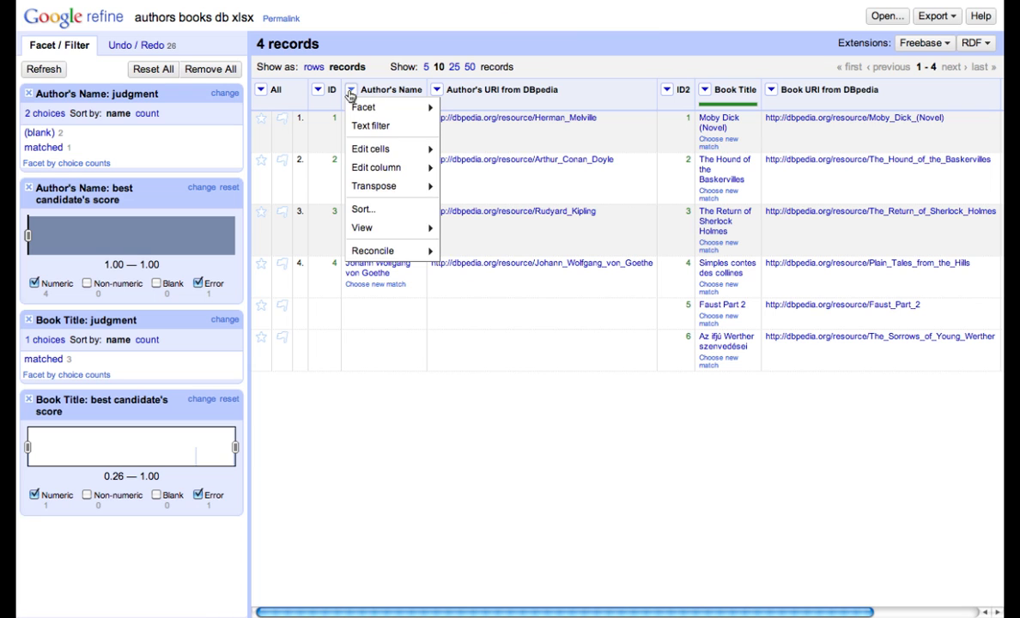
{"action": "mouse_move", "coordinate": [383, 251]}
{"action": "left_click", "coordinate": [483, 253]}
{"action": "left_click", "coordinate": [215, 260]}
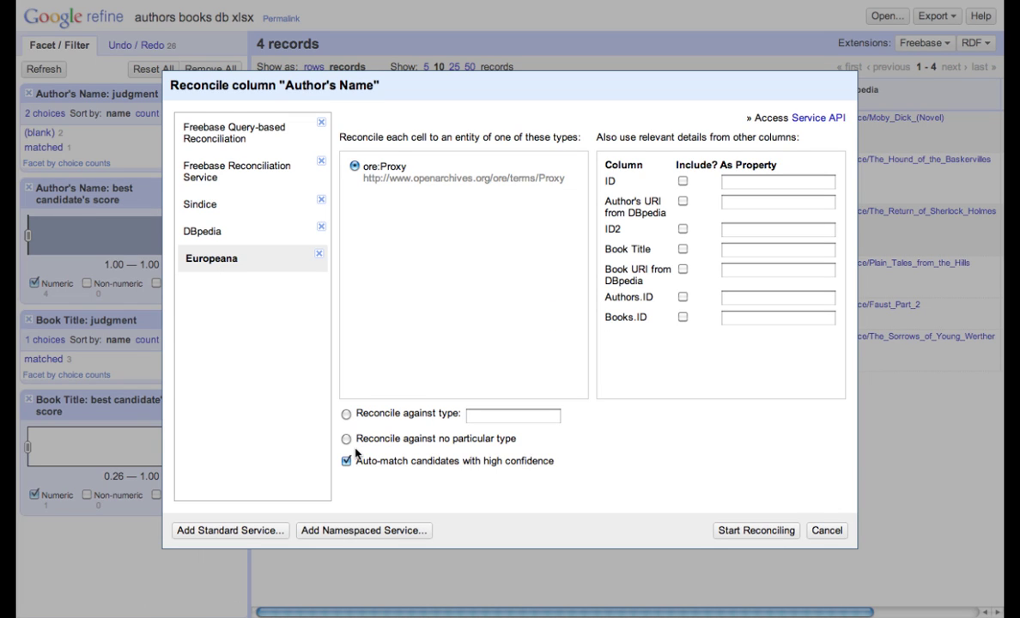
{"action": "left_click", "coordinate": [773, 533]}
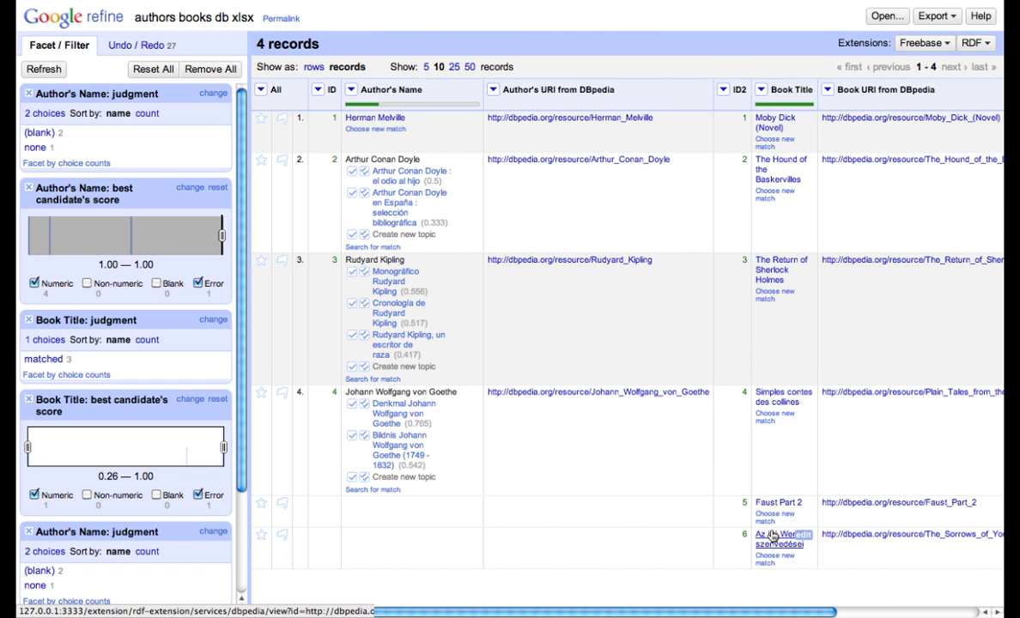
Step: Review the Conan Doyle candidate's Europeana record and match row 2 to 'el odio al hijo'
{"action": "left_click", "coordinate": [408, 175]}
{"action": "left_click", "coordinate": [712, 39]}
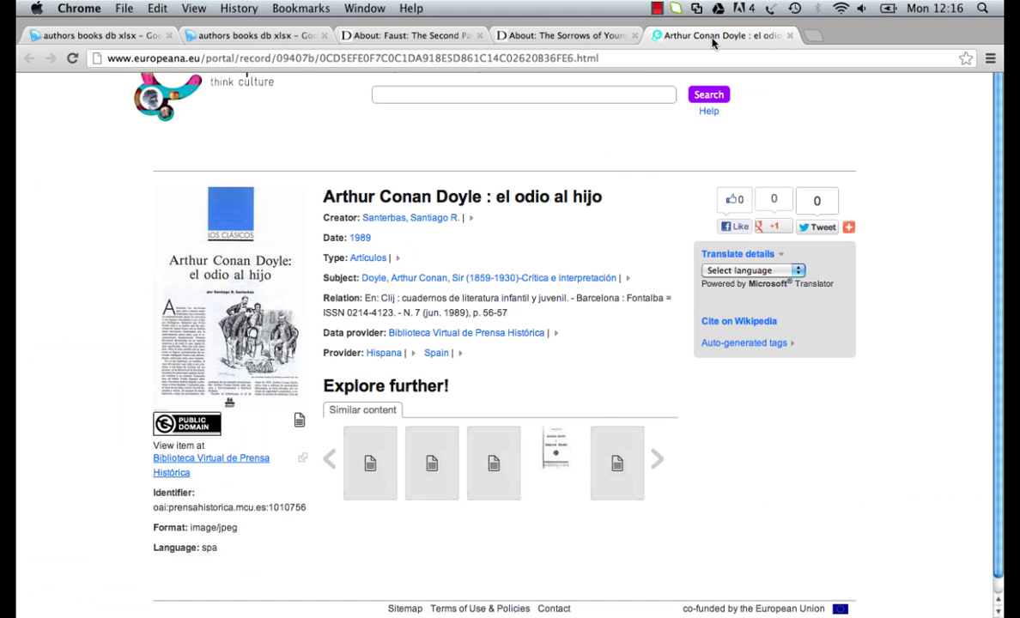
{"action": "left_click", "coordinate": [249, 36]}
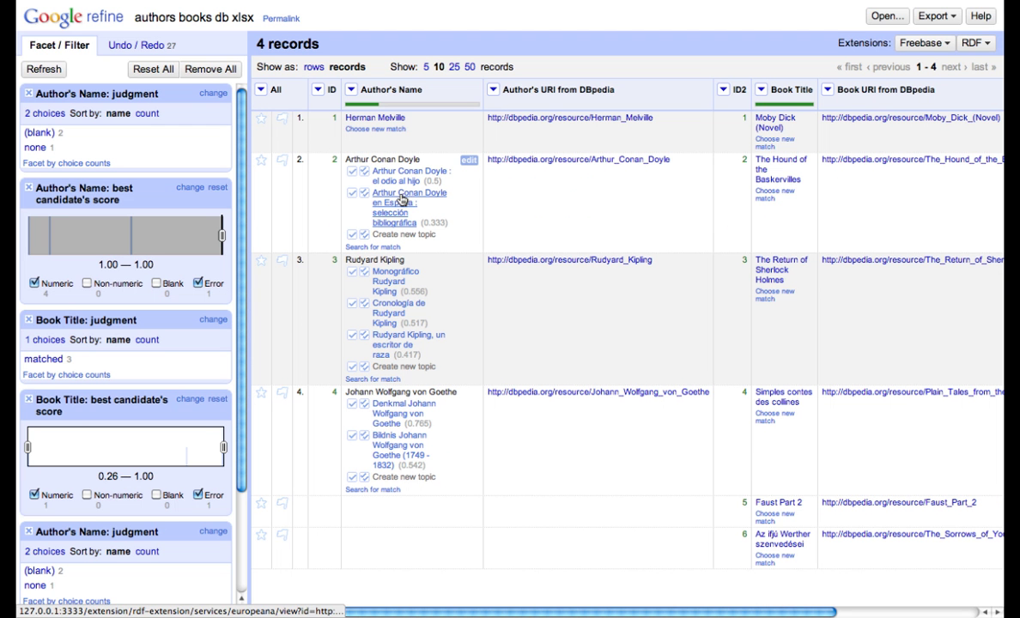
{"action": "left_click", "coordinate": [352, 173]}
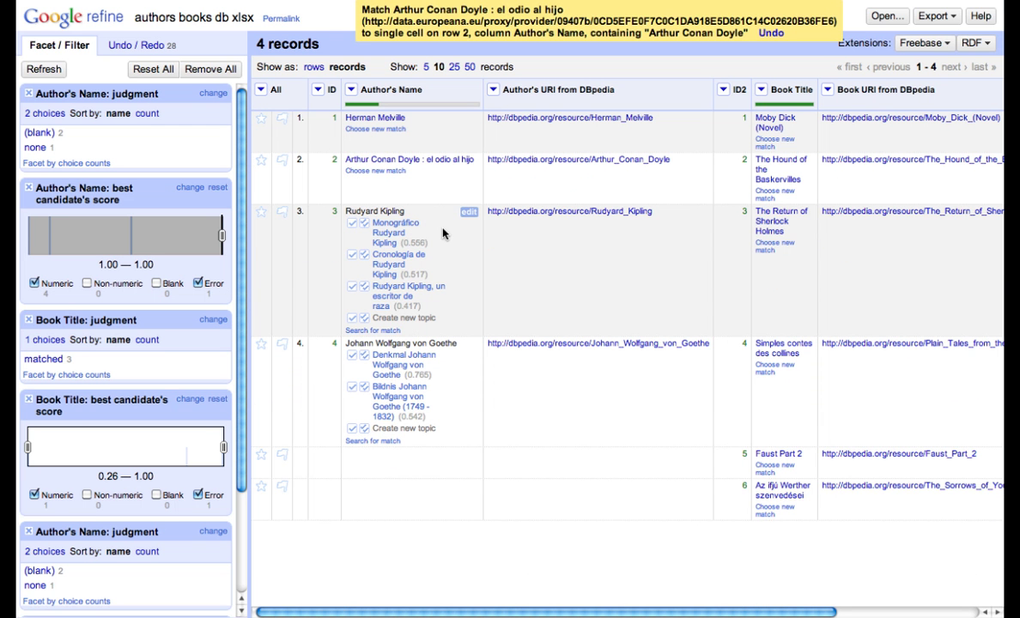
Step: Search Europeana for 'Kipling' and match to 'Cronología de Rudyard Kipling'
{"action": "mouse_move", "coordinate": [388, 233]}
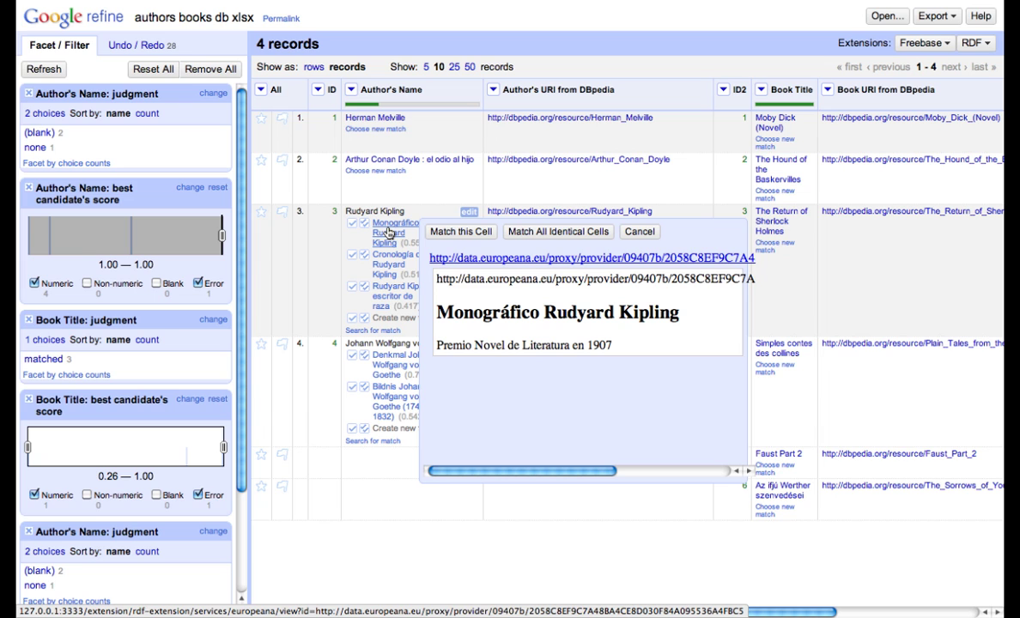
{"action": "left_click", "coordinate": [372, 331]}
{"action": "left_click_drag", "start_coordinate": [594, 288], "coordinate": [520, 288]}
{"action": "key", "text": "BackSpace"}
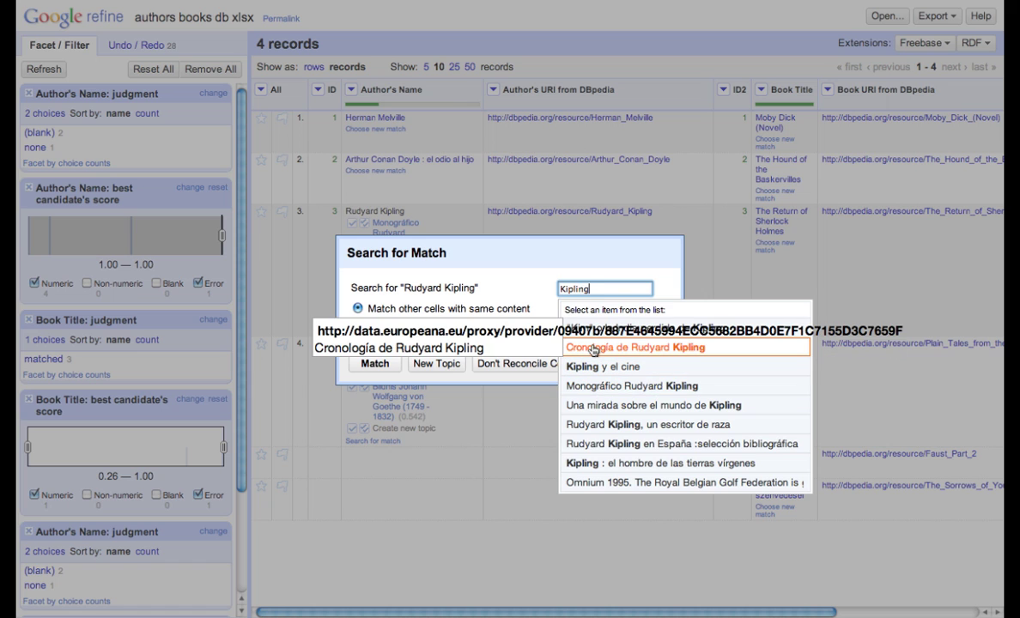
{"action": "left_click", "coordinate": [593, 348]}
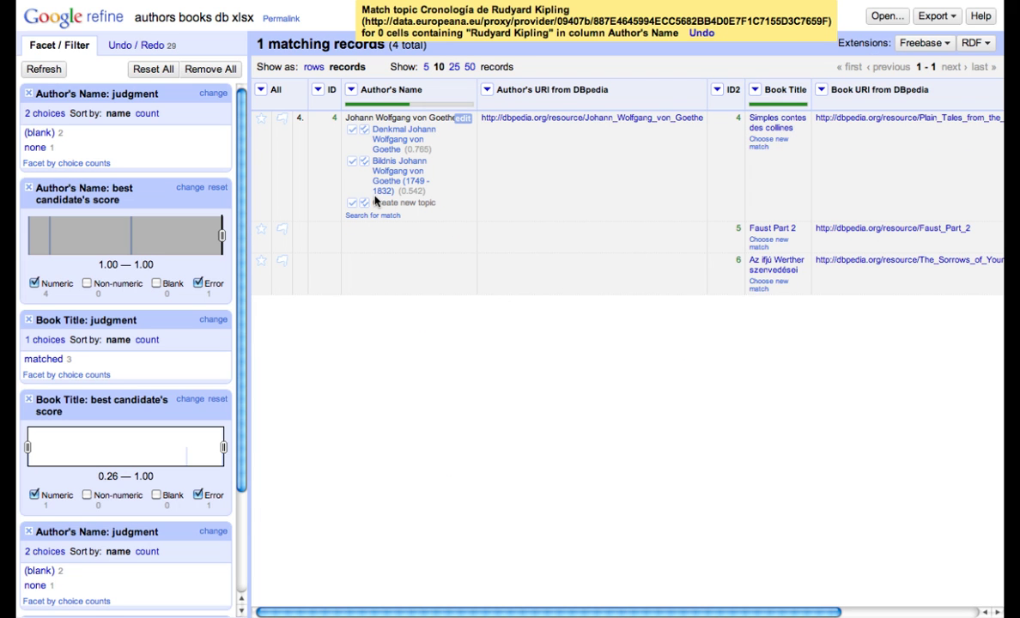
Step: Remove all facets from the filter panel so every record shows
{"action": "scroll", "coordinate": [94, 488], "scroll_direction": "down", "scroll_amount": 2}
{"action": "left_click", "coordinate": [29, 405]}
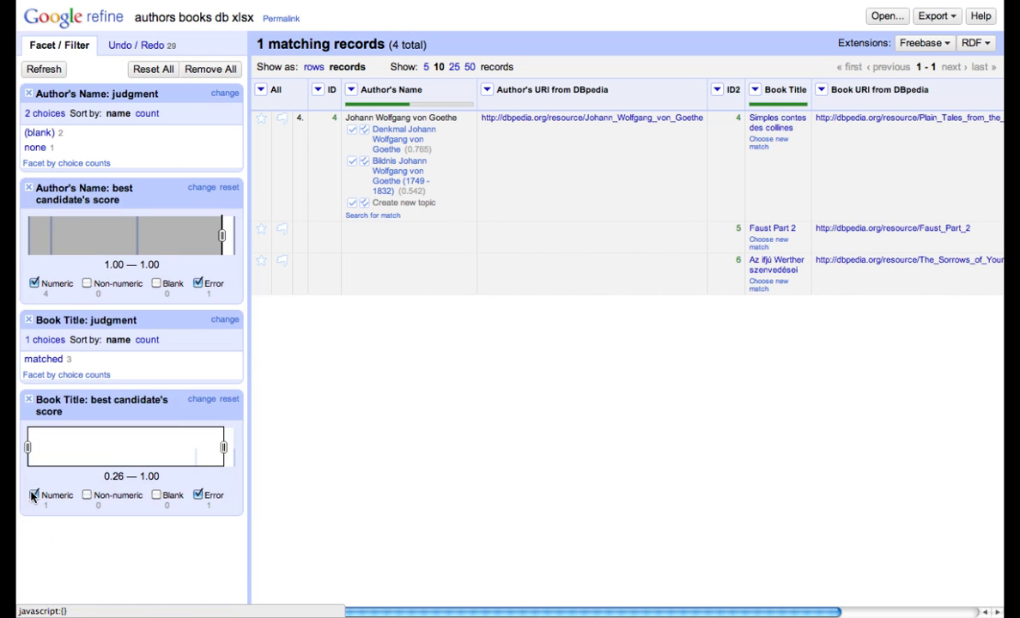
{"action": "left_click", "coordinate": [28, 401]}
{"action": "left_click", "coordinate": [28, 319]}
{"action": "left_click", "coordinate": [28, 94]}
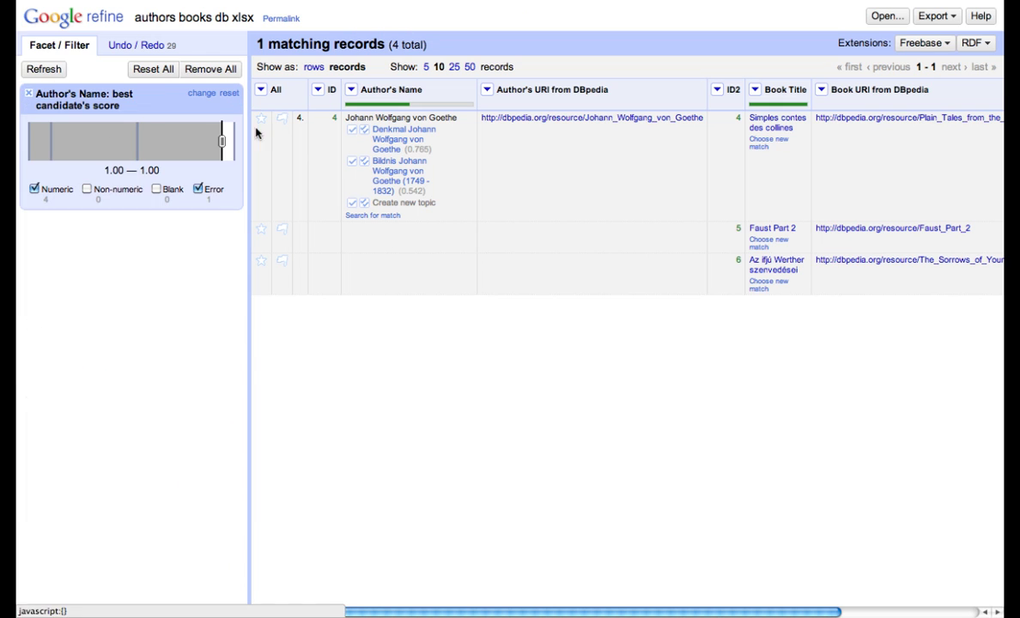
{"action": "left_click", "coordinate": [28, 96]}
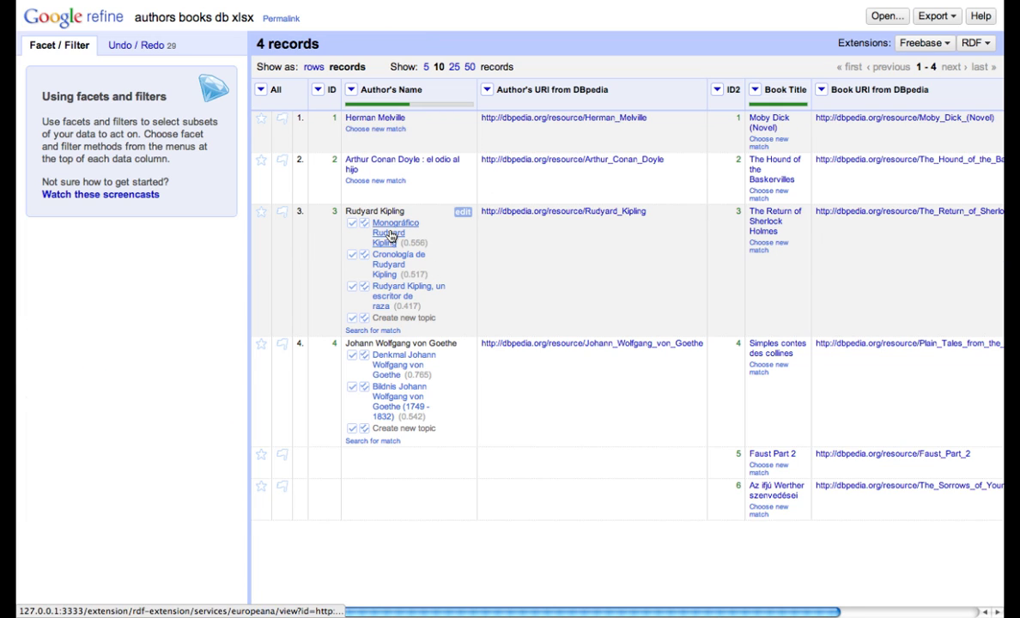
Step: Match row 3 to 'Monográfico Rudyard Kipling' and row 4 to the 'Bildnis Goethe' record
{"action": "left_click", "coordinate": [352, 223]}
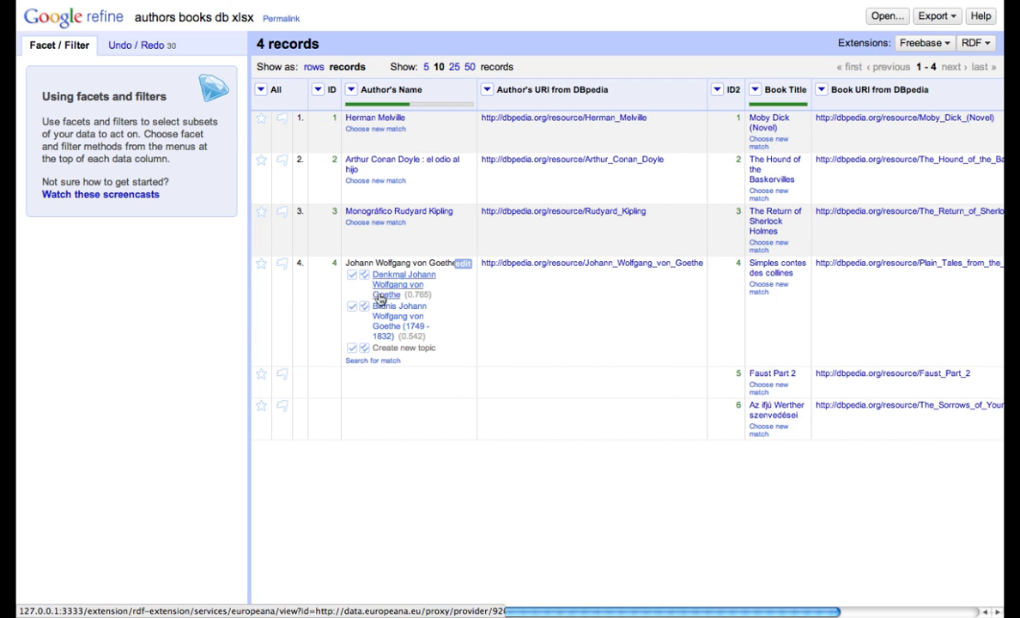
{"action": "left_click", "coordinate": [797, 38]}
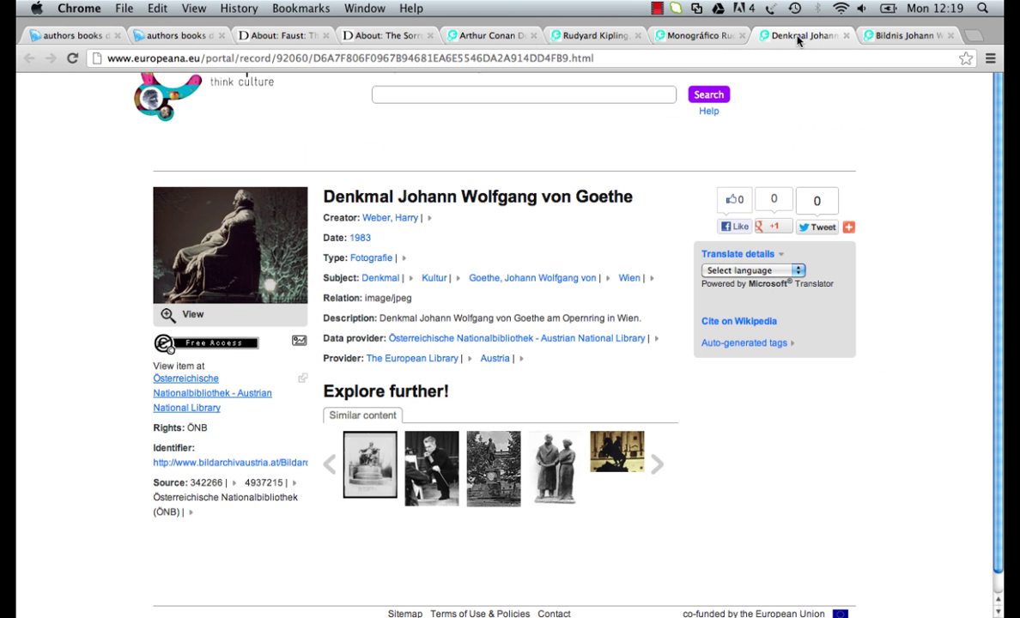
{"action": "left_click", "coordinate": [885, 36]}
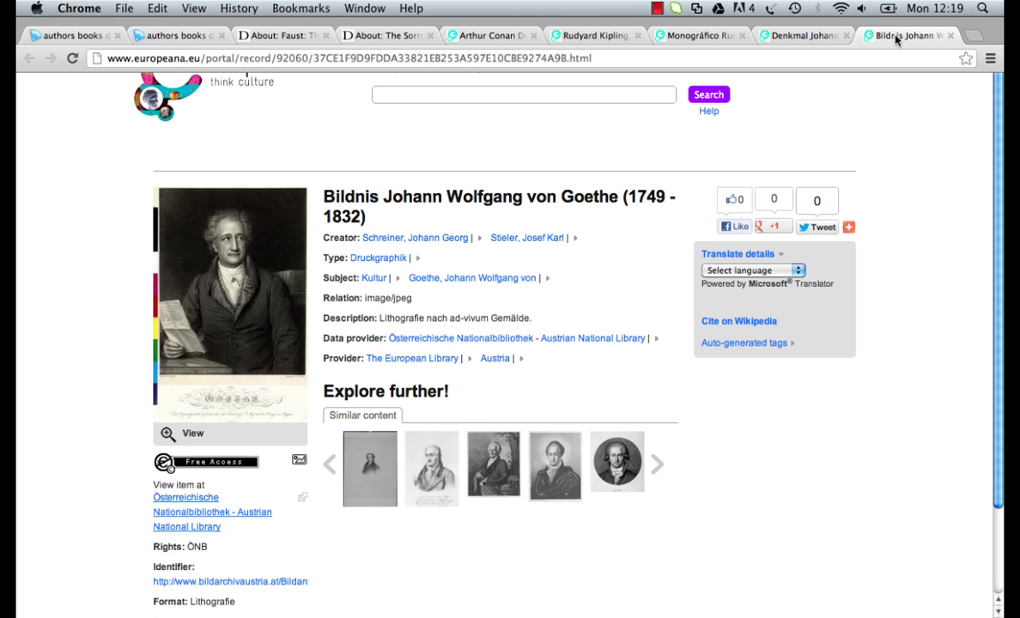
{"action": "left_click", "coordinate": [284, 36]}
{"action": "left_click", "coordinate": [175, 35]}
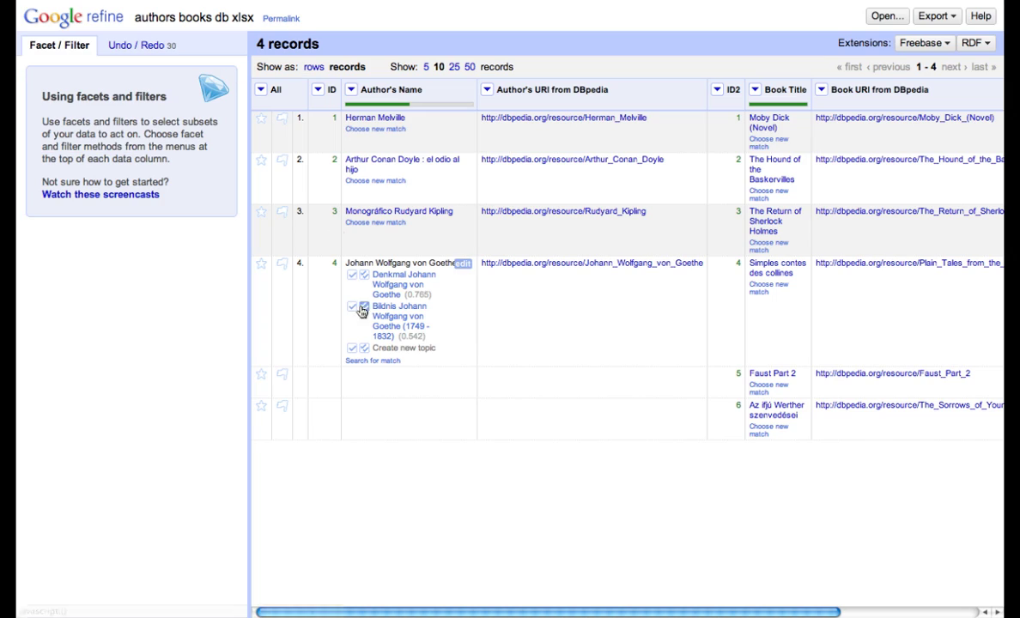
{"action": "left_click", "coordinate": [364, 306]}
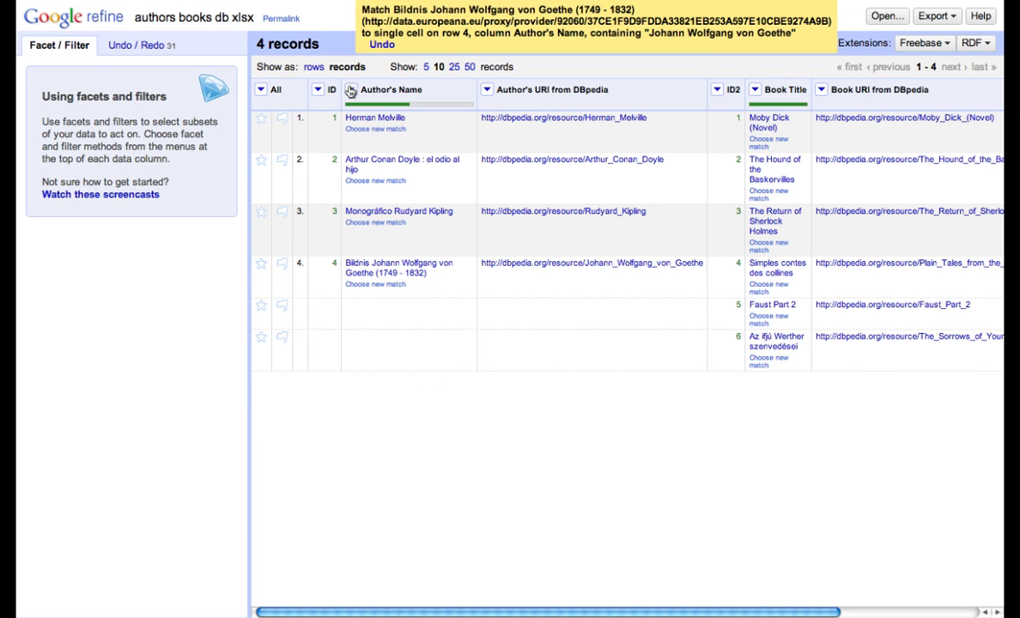
{"action": "left_click", "coordinate": [351, 90]}
Step: Create the 'Author's URI from Europeana' column from Author's Name using cell.recon.match.id
{"action": "mouse_move", "coordinate": [367, 146]}
{"action": "mouse_move", "coordinate": [420, 167]}
{"action": "left_click", "coordinate": [455, 191]}
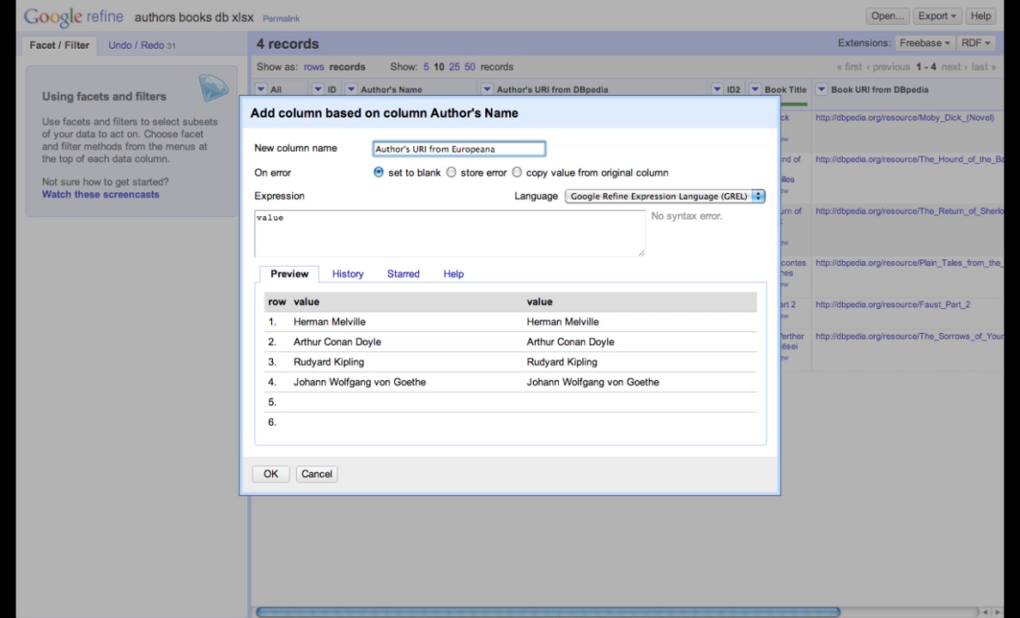
{"action": "left_click", "coordinate": [295, 219]}
{"action": "type", "text": "cell.reco"}
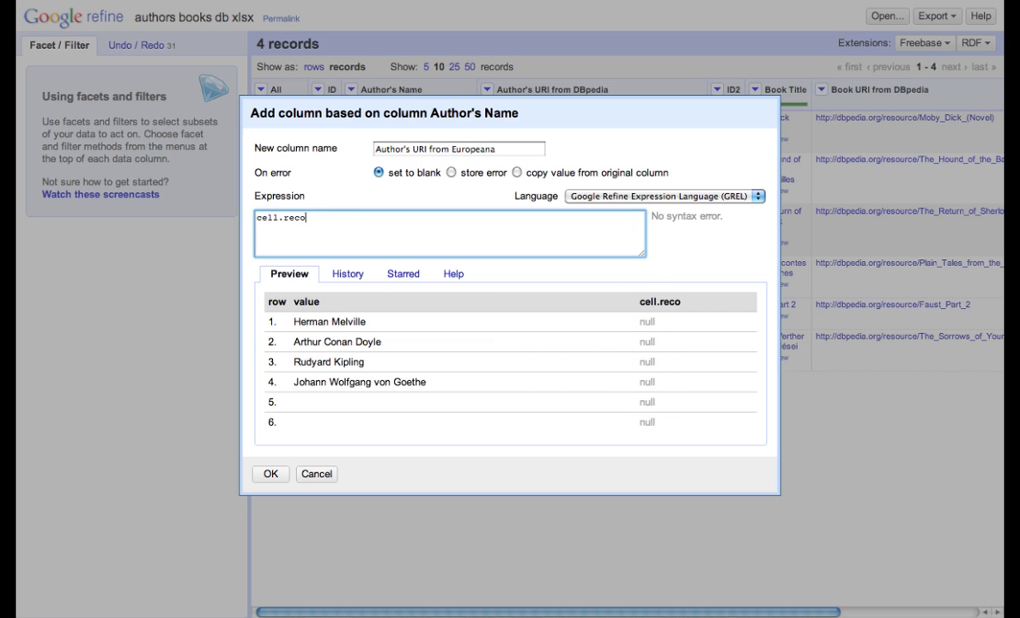
{"action": "type", "text": "n.match.id"}
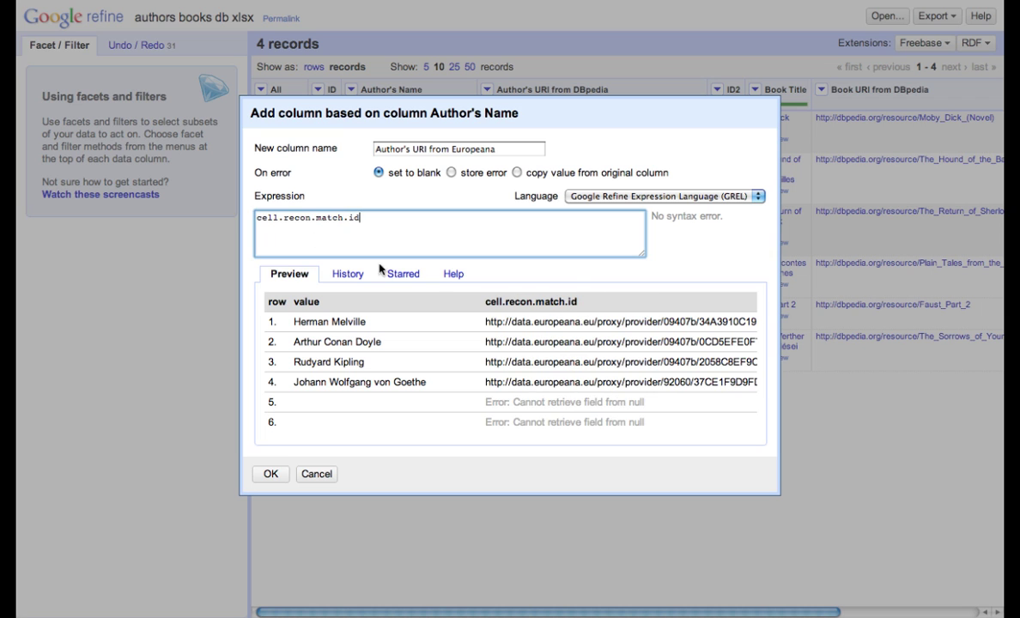
{"action": "left_click", "coordinate": [268, 474]}
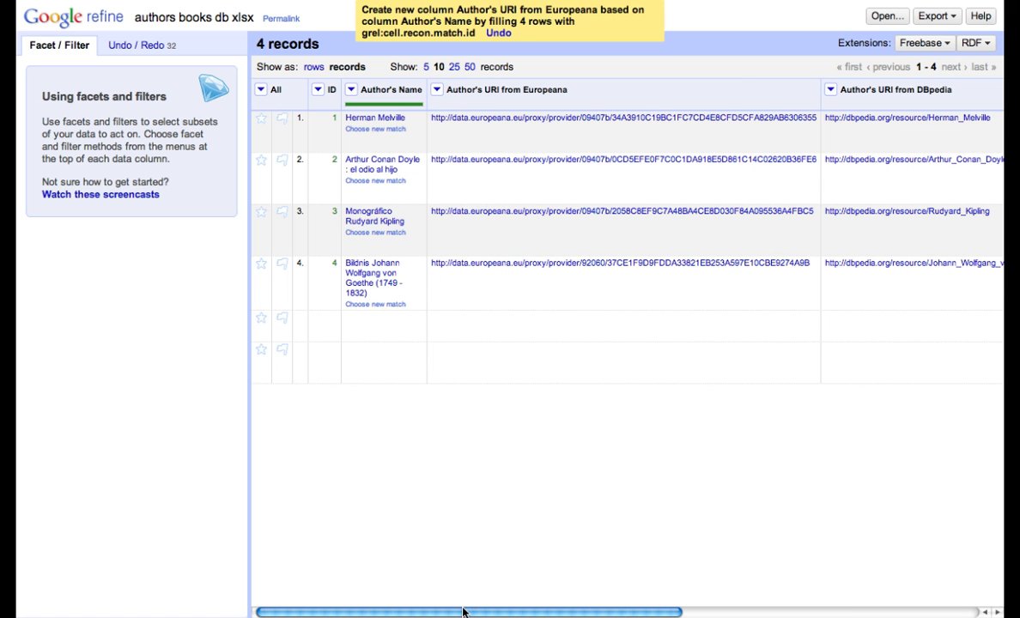
{"action": "left_click_drag", "start_coordinate": [434, 611], "coordinate": [773, 611]}
Step: Reconcile Book Title against Europeana with no particular type
{"action": "left_click", "coordinate": [578, 90]}
{"action": "mouse_move", "coordinate": [613, 252]}
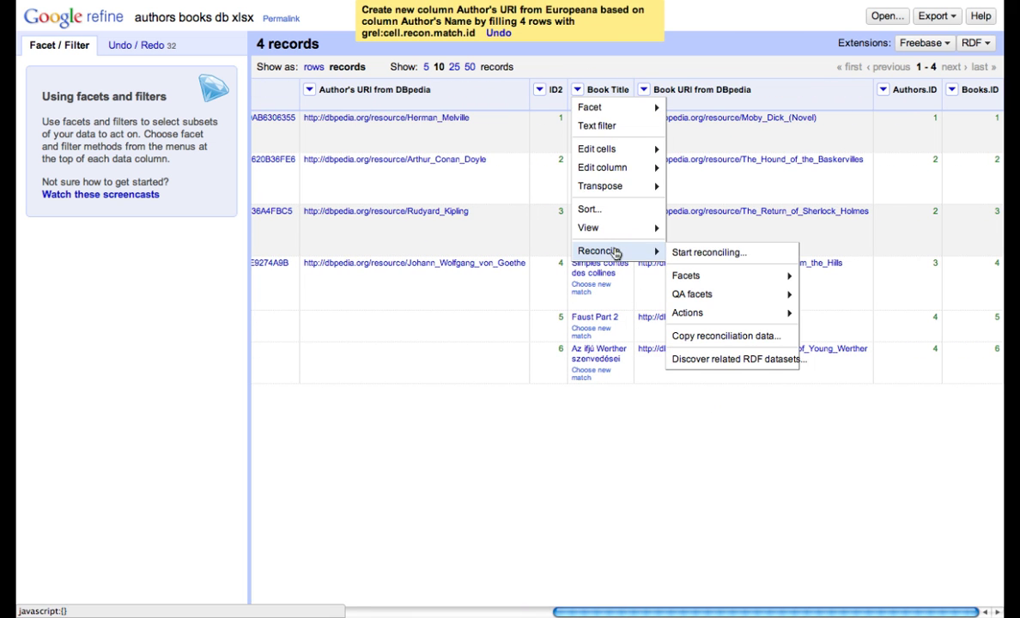
{"action": "left_click", "coordinate": [691, 252]}
{"action": "left_click", "coordinate": [215, 262]}
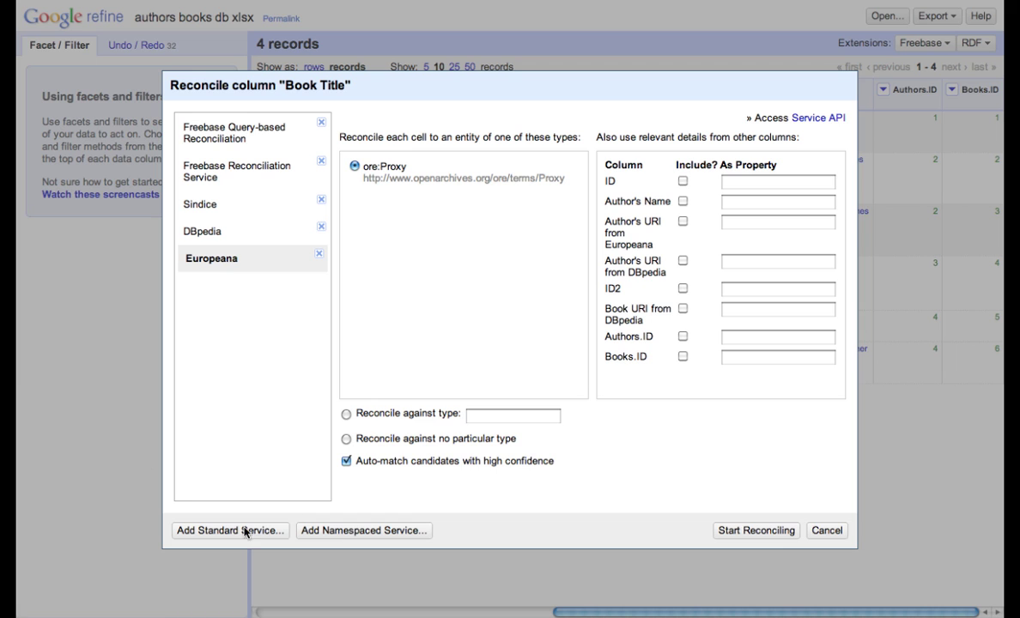
{"action": "left_click", "coordinate": [346, 439]}
{"action": "left_click", "coordinate": [783, 530]}
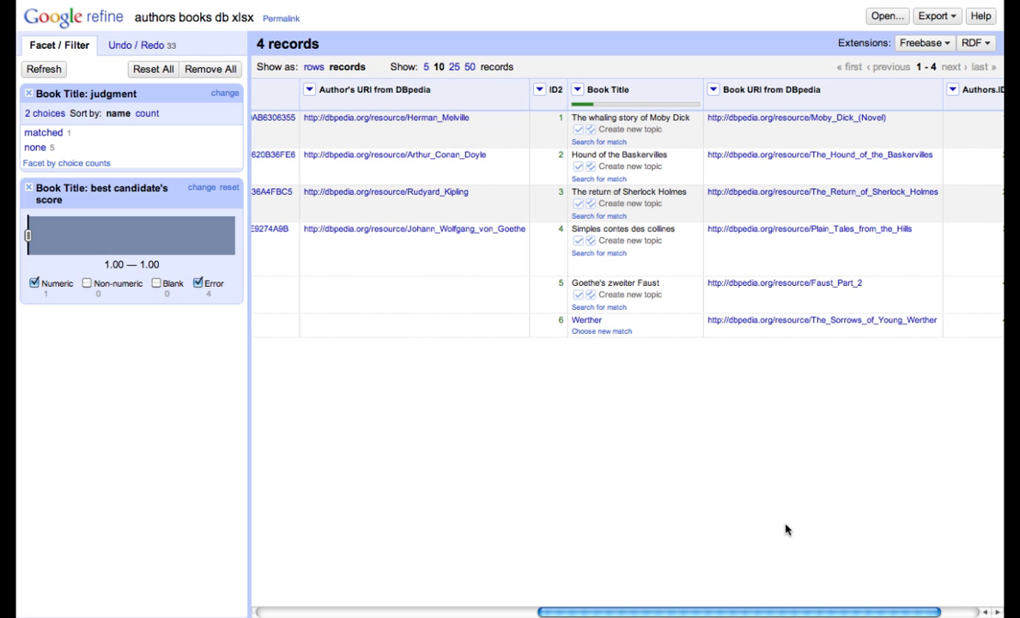
Step: Match Goethe's zweiter Faust to 'Goethe, Faust' and leave Simples contes des collines unreconciled
{"action": "left_click", "coordinate": [585, 306]}
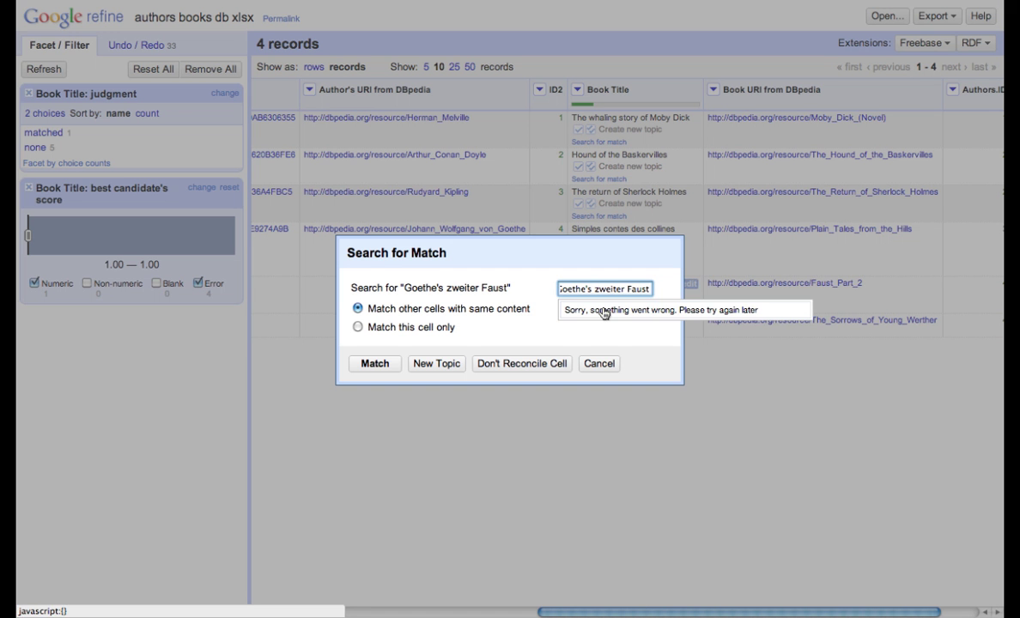
{"action": "left_click_drag", "start_coordinate": [625, 290], "coordinate": [583, 290]}
{"action": "type", "text": ","}
{"action": "left_click", "coordinate": [592, 336]}
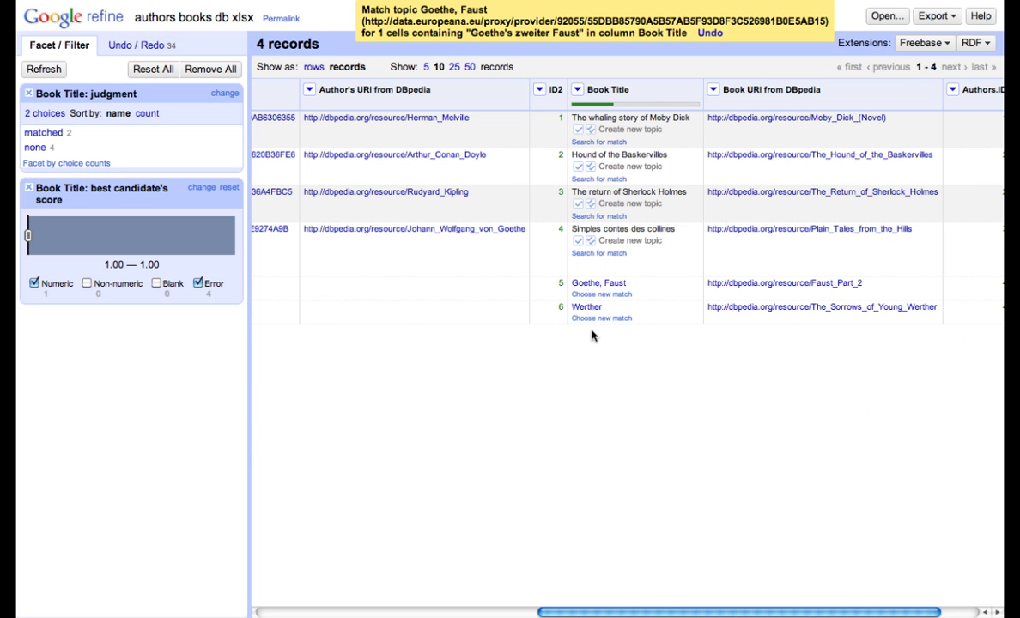
{"action": "left_click", "coordinate": [601, 254]}
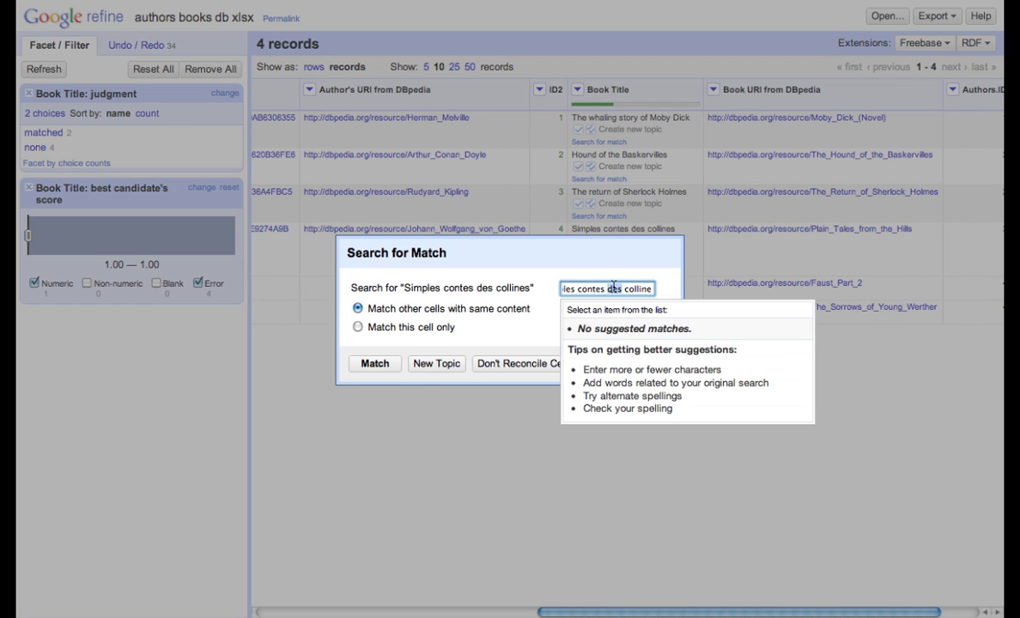
{"action": "type", "text": "plain tales"}
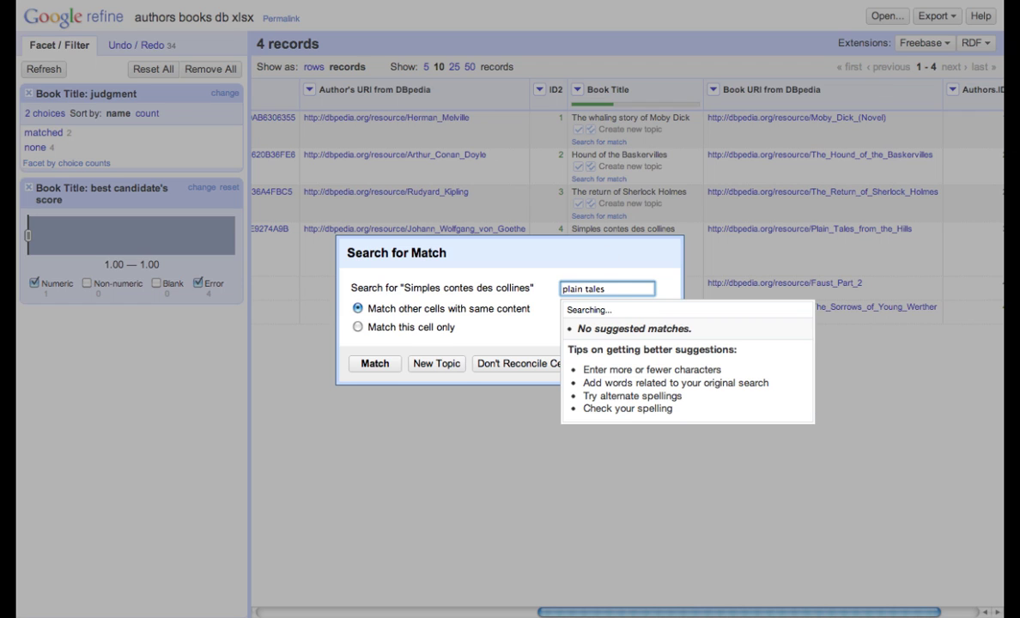
{"action": "left_click", "coordinate": [522, 363]}
Step: Search for 'Sherlock' and leave The return of Sherlock Holmes unreconciled
{"action": "left_click", "coordinate": [581, 216]}
{"action": "key", "text": "Home"}
{"action": "key", "text": "Delete"}
{"action": "key", "text": "Delete"}
{"action": "key", "text": "Delete"}
{"action": "key", "text": "Delete"}
{"action": "key", "text": "Delete"}
{"action": "key", "text": "Delete"}
{"action": "key", "text": "Delete"}
{"action": "key", "text": "Delete"}
{"action": "key", "text": "Delete"}
{"action": "key", "text": "Delete"}
{"action": "key", "text": "Delete"}
{"action": "key", "text": "Delete"}
{"action": "key", "text": "Delete"}
{"action": "key", "text": "Delete"}
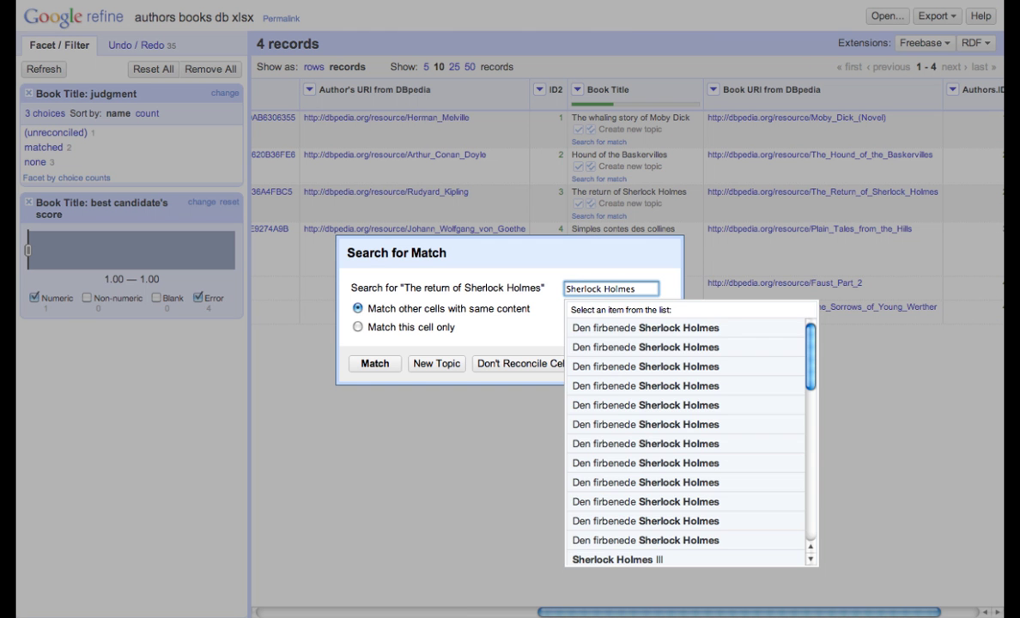
{"action": "scroll", "coordinate": [600, 516], "scroll_direction": "down", "scroll_amount": 2}
{"action": "scroll", "coordinate": [601, 556], "scroll_direction": "down", "scroll_amount": 1}
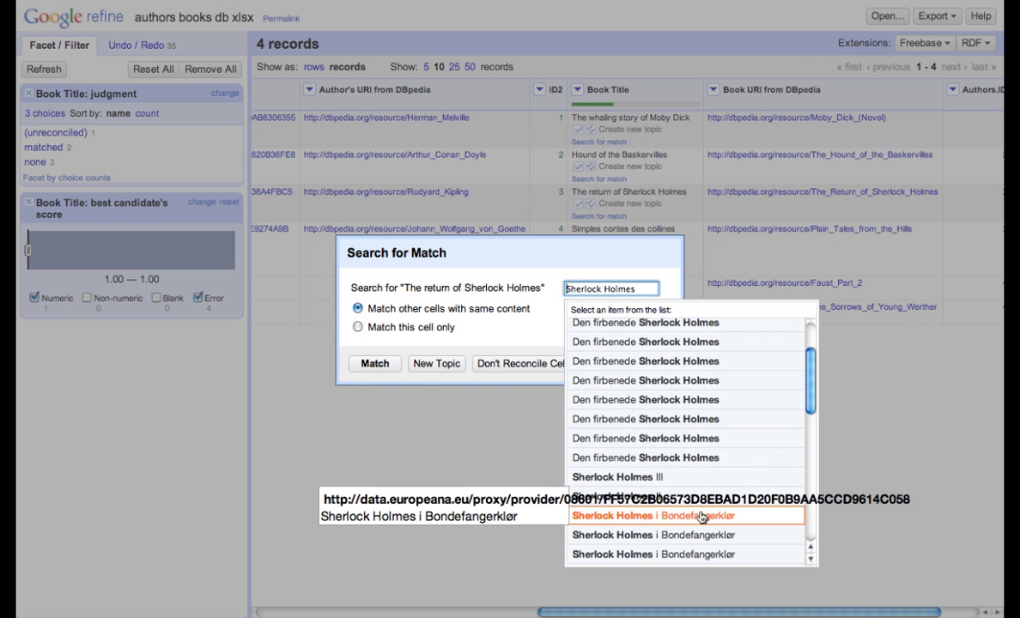
{"action": "key", "text": "BackSpace"}
{"action": "key", "text": "BackSpace"}
{"action": "key", "text": "BackSpace"}
{"action": "key", "text": "BackSpace"}
{"action": "key", "text": "BackSpace"}
{"action": "key", "text": "BackSpace"}
{"action": "key", "text": "BackSpace"}
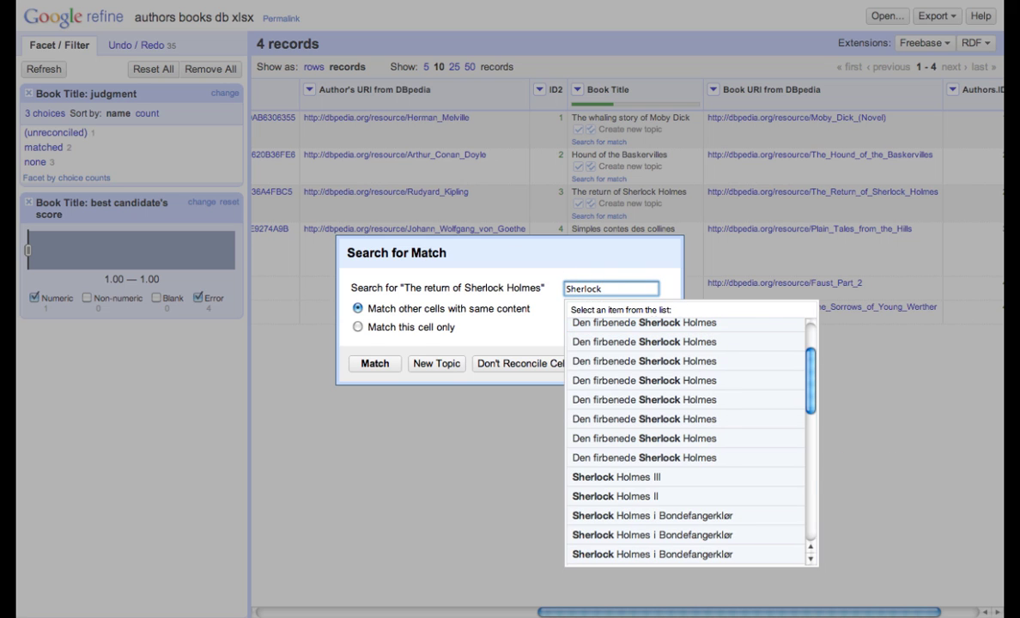
{"action": "left_click", "coordinate": [522, 363]}
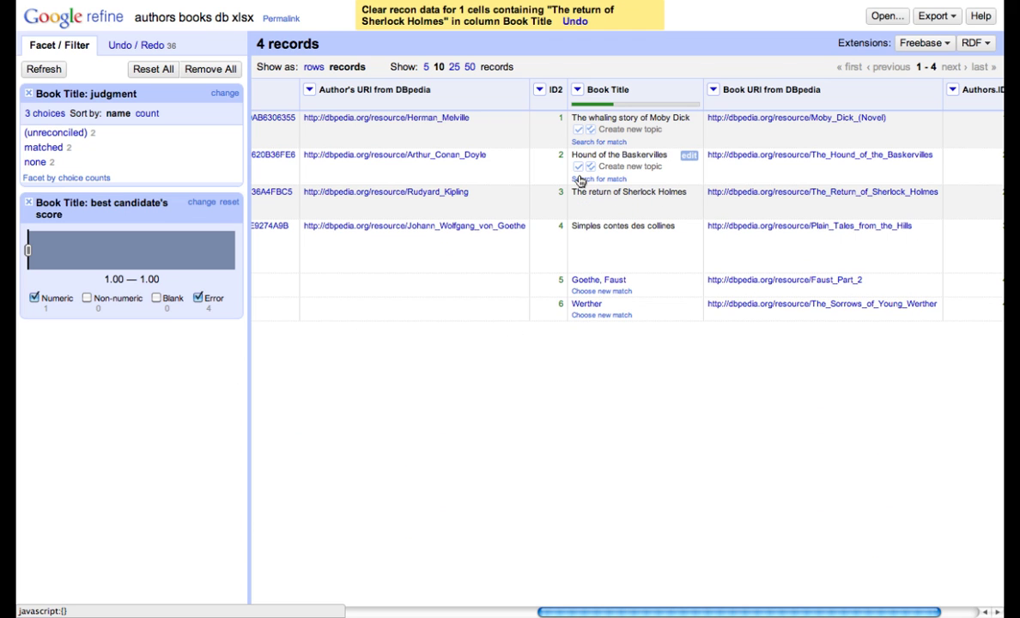
Step: Leave Hound of the Baskervilles and The whaling story of Moby Dick unreconciled
{"action": "left_click", "coordinate": [599, 179]}
{"action": "left_click", "coordinate": [601, 289]}
{"action": "key", "text": "BackSpace"}
{"action": "key", "text": "BackSpace"}
{"action": "key", "text": "BackSpace"}
{"action": "key", "text": "BackSpace"}
{"action": "key", "text": "BackSpace"}
{"action": "key", "text": "BackSpace"}
{"action": "key", "text": "BackSpace"}
{"action": "key", "text": "BackSpace"}
{"action": "key", "text": "BackSpace"}
{"action": "key", "text": "BackSpace"}
{"action": "key", "text": "BackSpace"}
{"action": "key", "text": "BackSpace"}
{"action": "key", "text": "BackSpace"}
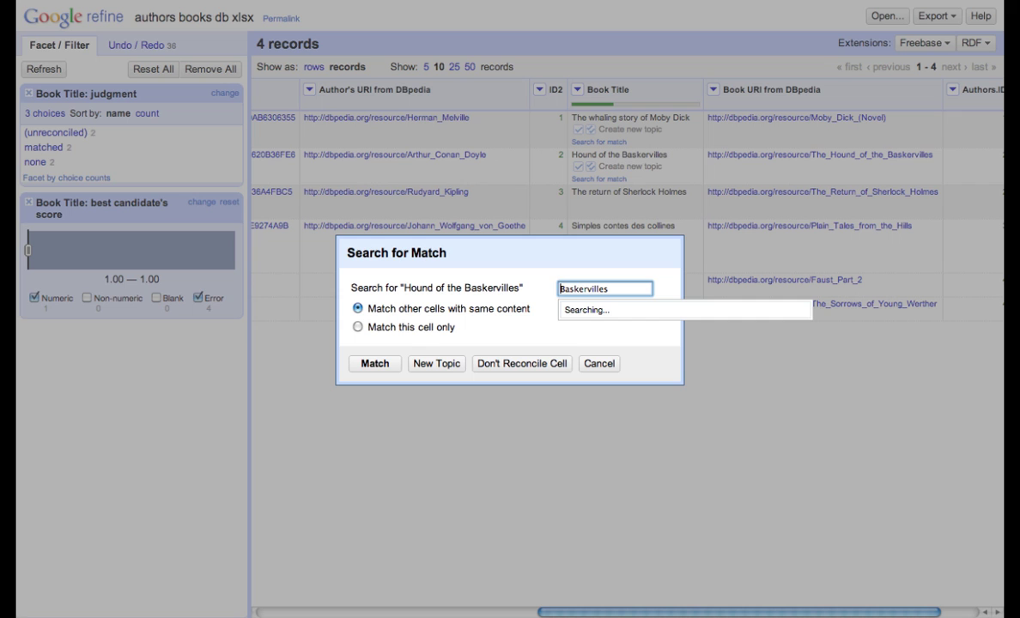
{"action": "left_click", "coordinate": [522, 363]}
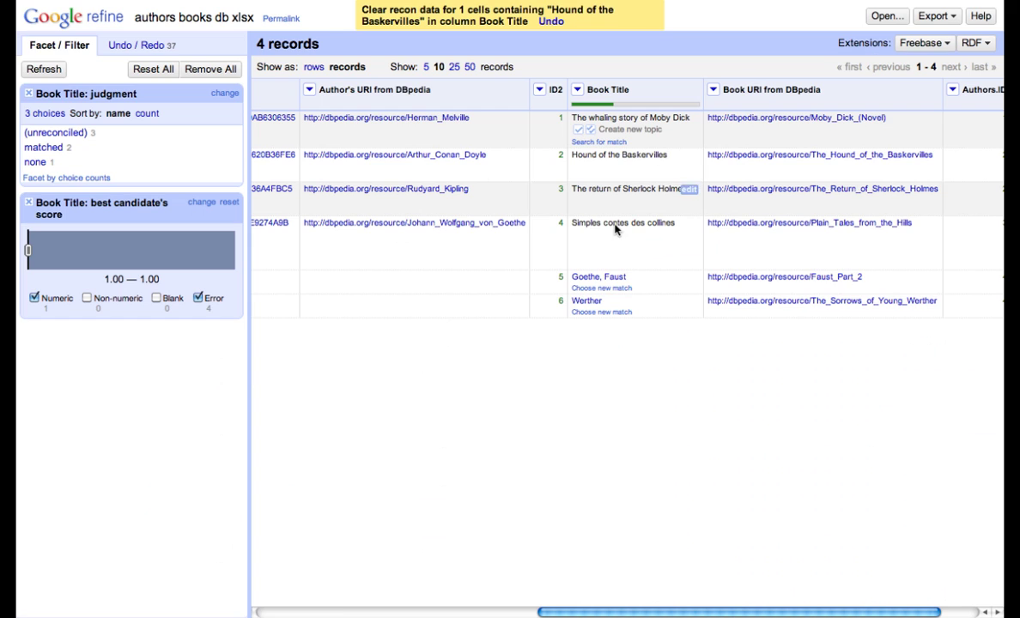
{"action": "left_click", "coordinate": [599, 141]}
{"action": "left_click", "coordinate": [612, 288]}
{"action": "key", "text": "BackSpace"}
{"action": "key", "text": "BackSpace"}
{"action": "key", "text": "BackSpace"}
{"action": "key", "text": "BackSpace"}
{"action": "key", "text": "BackSpace"}
{"action": "key", "text": "BackSpace"}
{"action": "key", "text": "BackSpace"}
{"action": "key", "text": "BackSpace"}
{"action": "key", "text": "BackSpace"}
{"action": "key", "text": "BackSpace"}
{"action": "key", "text": "BackSpace"}
{"action": "key", "text": "BackSpace"}
{"action": "key", "text": "BackSpace"}
{"action": "key", "text": "BackSpace"}
{"action": "key", "text": "BackSpace"}
{"action": "key", "text": "BackSpace"}
{"action": "key", "text": "BackSpace"}
{"action": "key", "text": "BackSpace"}
{"action": "key", "text": "BackSpace"}
{"action": "key", "text": "BackSpace"}
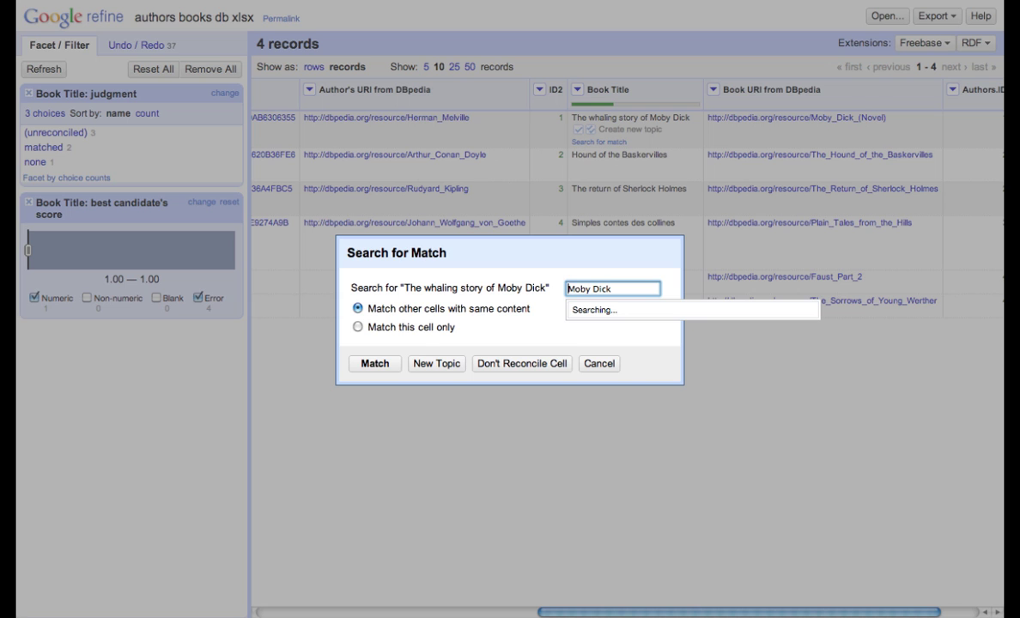
{"action": "left_click", "coordinate": [516, 363]}
Step: Create a 'Book URI from Europeana' column from Book Title using cell.recon.match.id
{"action": "left_click", "coordinate": [577, 90]}
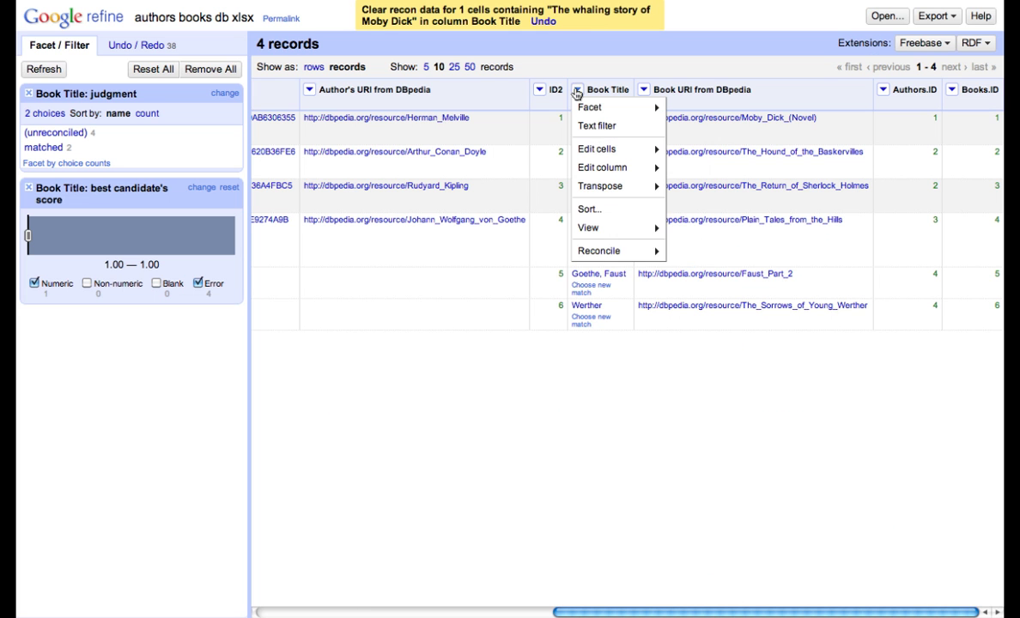
{"action": "mouse_move", "coordinate": [650, 177]}
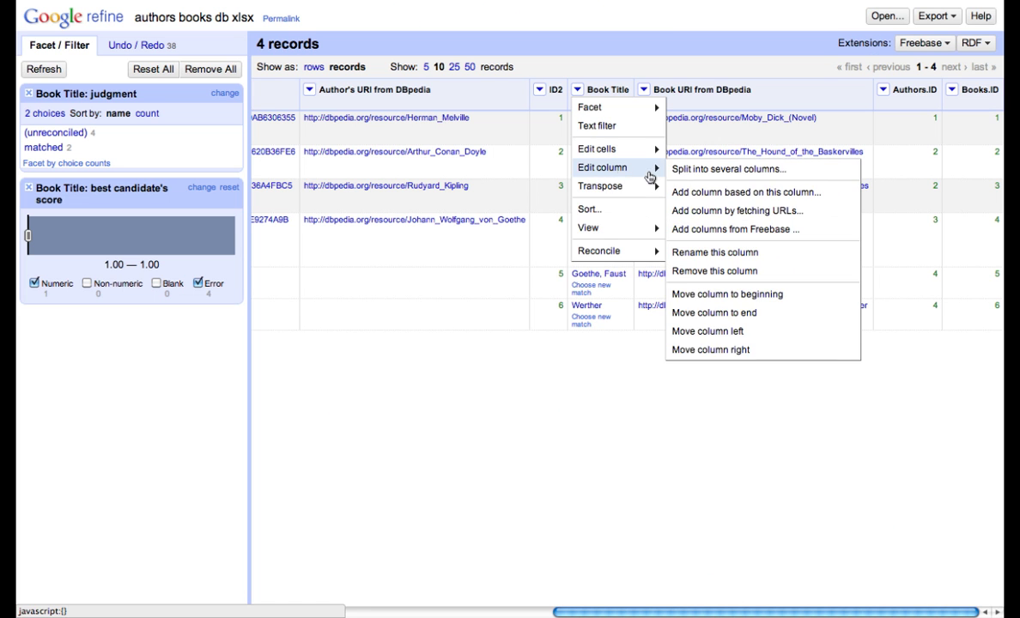
{"action": "left_click", "coordinate": [726, 192]}
{"action": "type", "text": "Book URI from Europeana"}
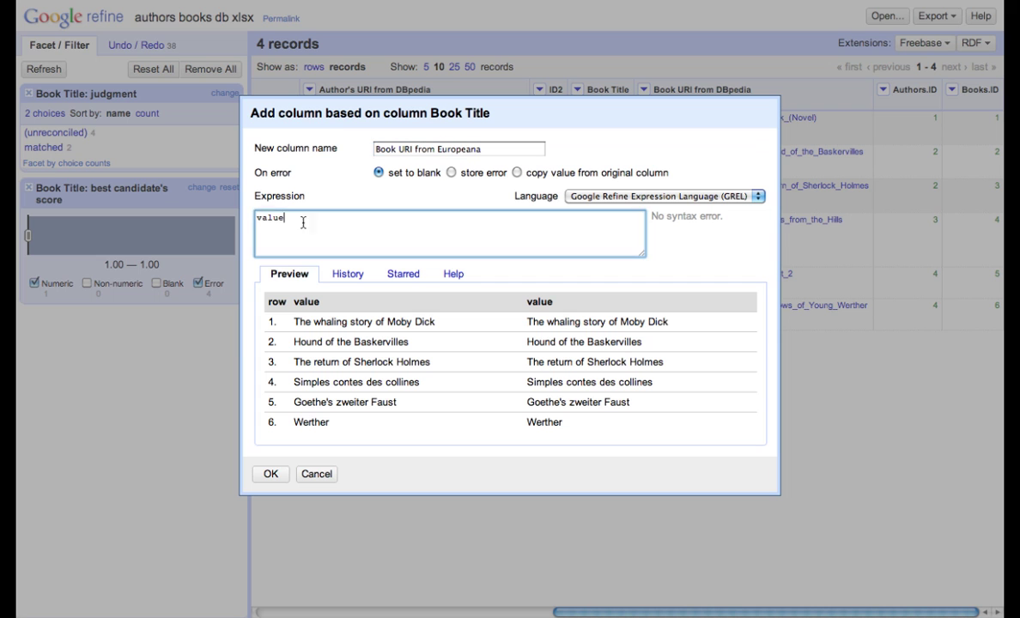
{"action": "left_click_drag", "start_coordinate": [303, 220], "coordinate": [244, 221]}
{"action": "type", "text": "cell.recon.match.id"}
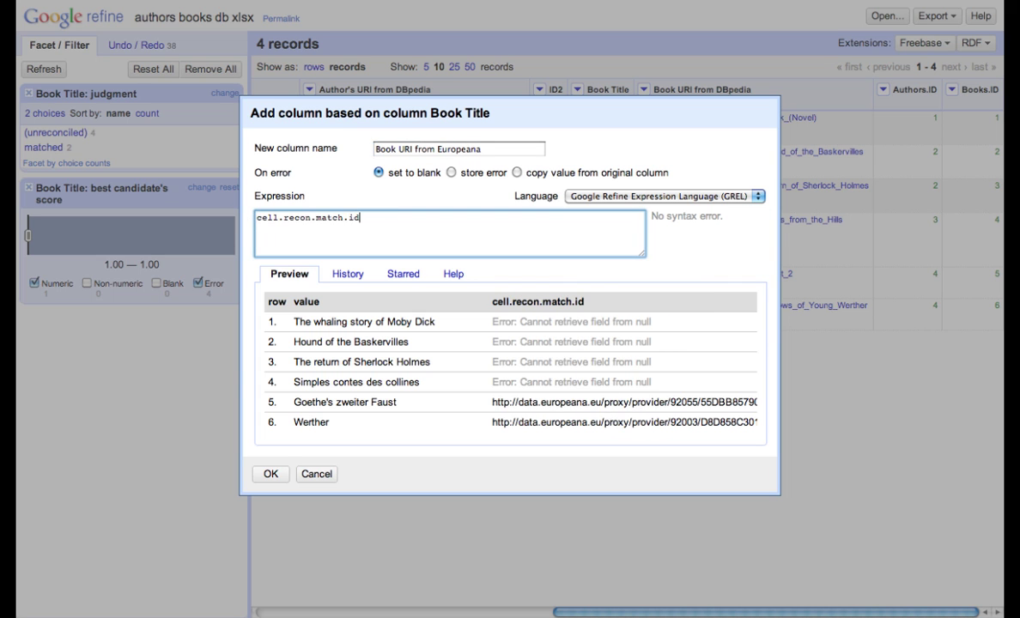
{"action": "key", "text": "Return"}
{"action": "scroll", "coordinate": [742, 254], "scroll_direction": "left", "scroll_amount": 10}
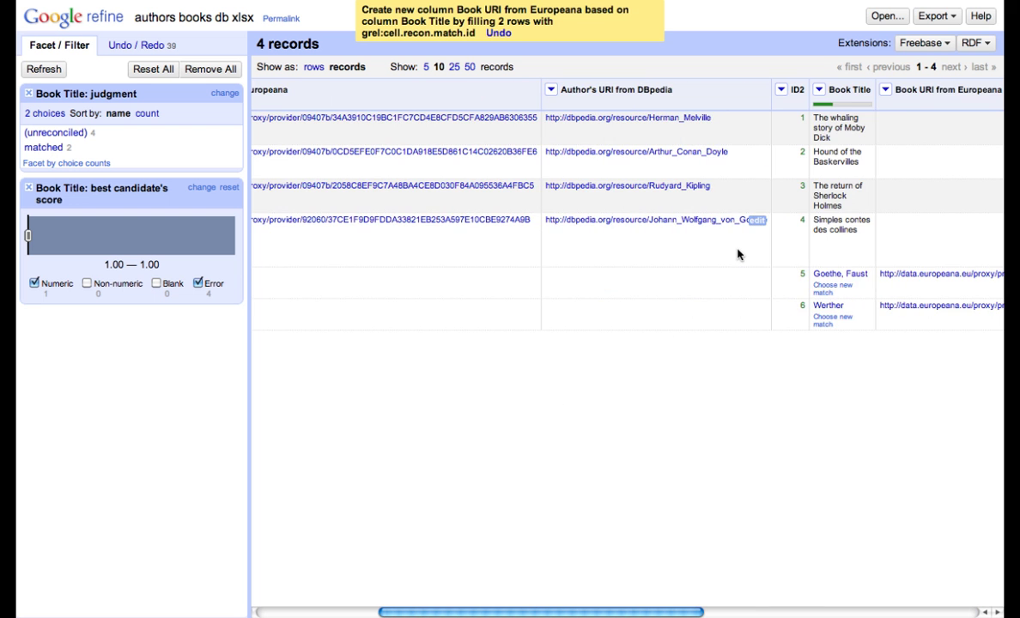
{"action": "scroll", "coordinate": [738, 254], "scroll_direction": "right", "scroll_amount": 15}
{"action": "scroll", "coordinate": [738, 255], "scroll_direction": "right", "scroll_amount": 3}
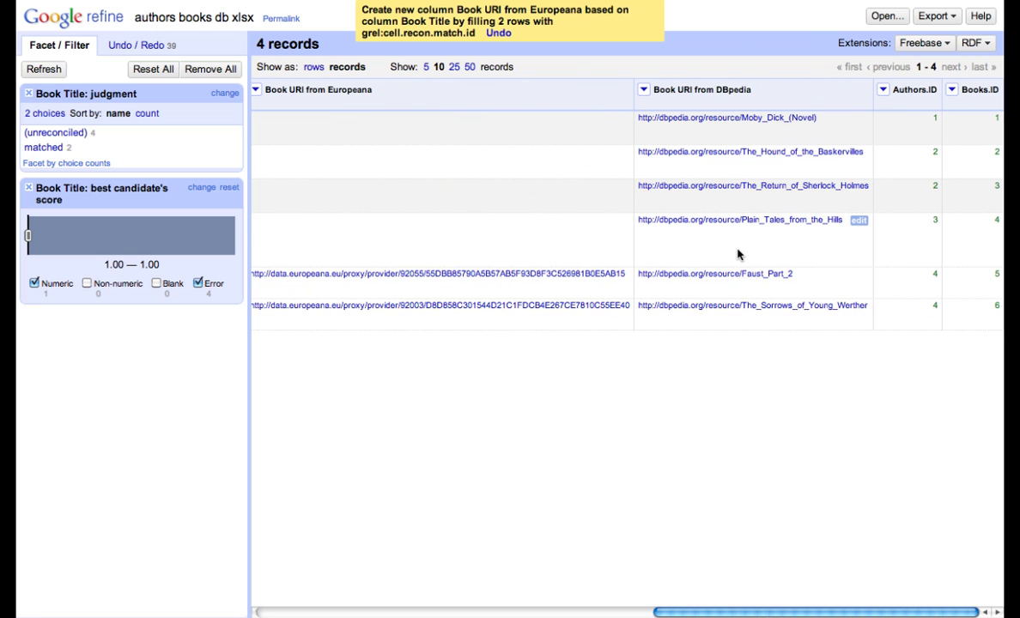
{"action": "scroll", "coordinate": [737, 253], "scroll_direction": "left", "scroll_amount": 15}
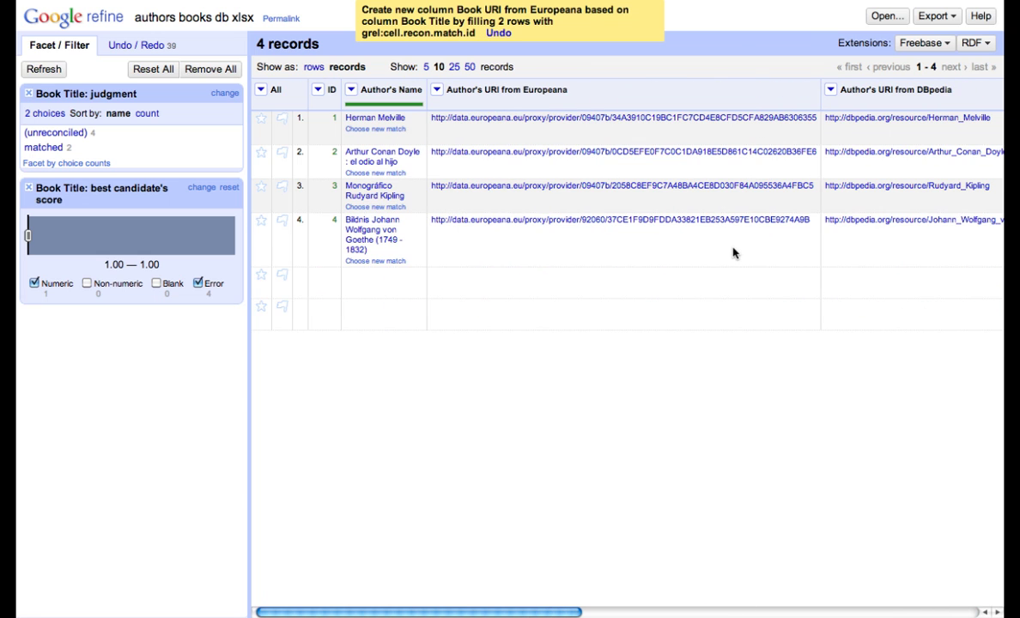
Step: In the RDF skeleton, base the root node on the ID column as a URI typed foaf:Person
{"action": "left_click", "coordinate": [971, 43]}
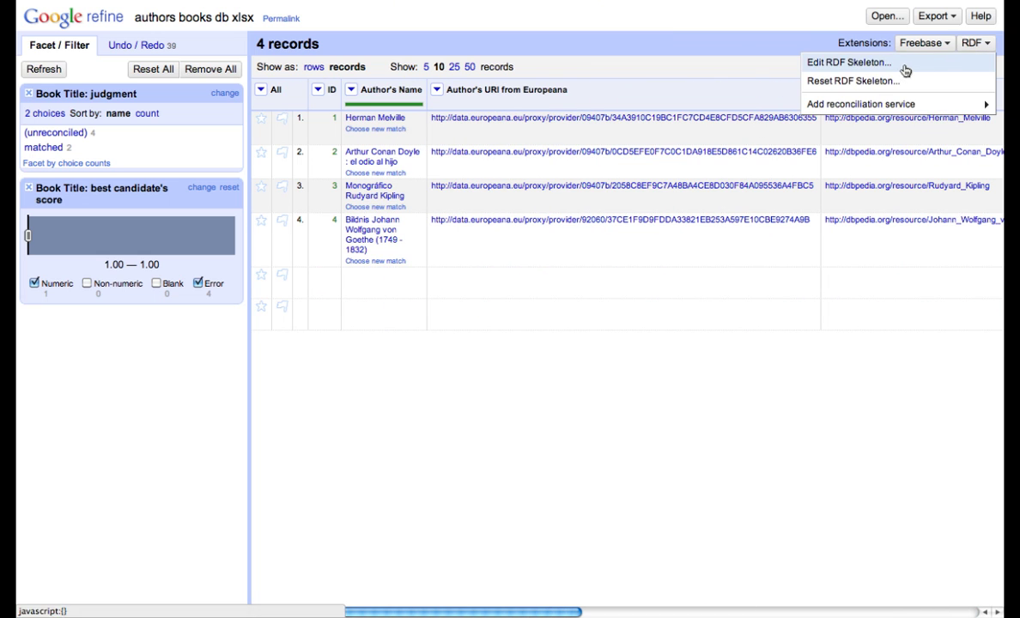
{"action": "left_click", "coordinate": [820, 65]}
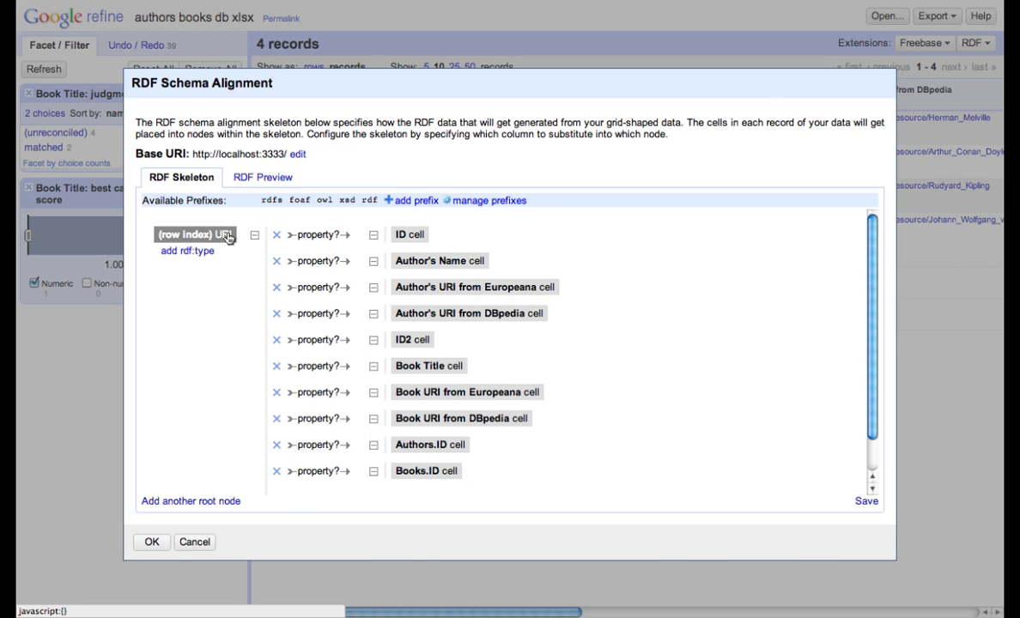
{"action": "left_click", "coordinate": [191, 235]}
{"action": "left_click", "coordinate": [311, 220]}
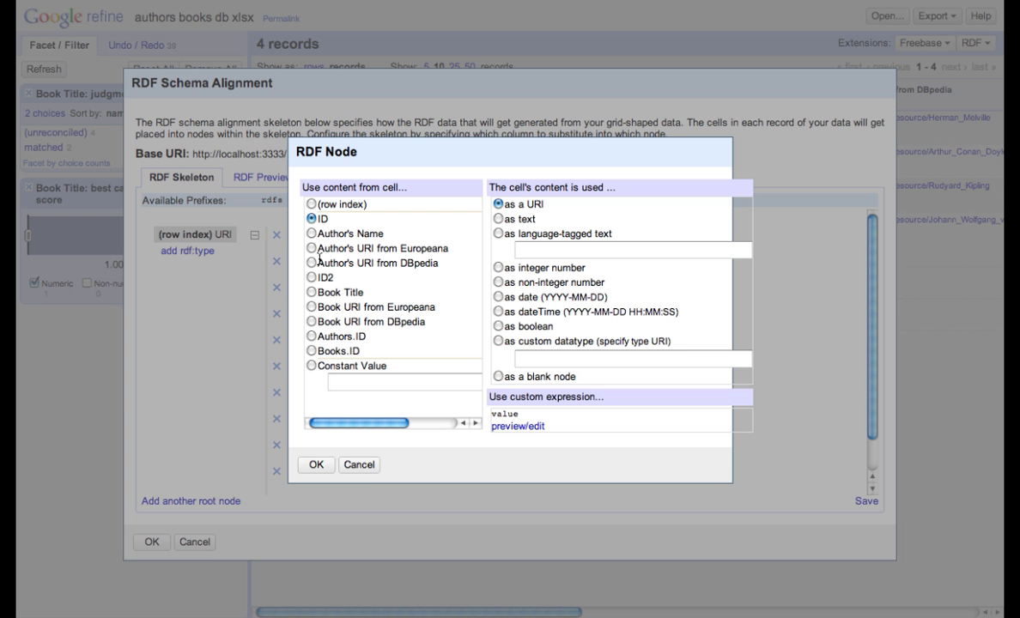
{"action": "left_click", "coordinate": [315, 464]}
{"action": "left_click", "coordinate": [184, 254]}
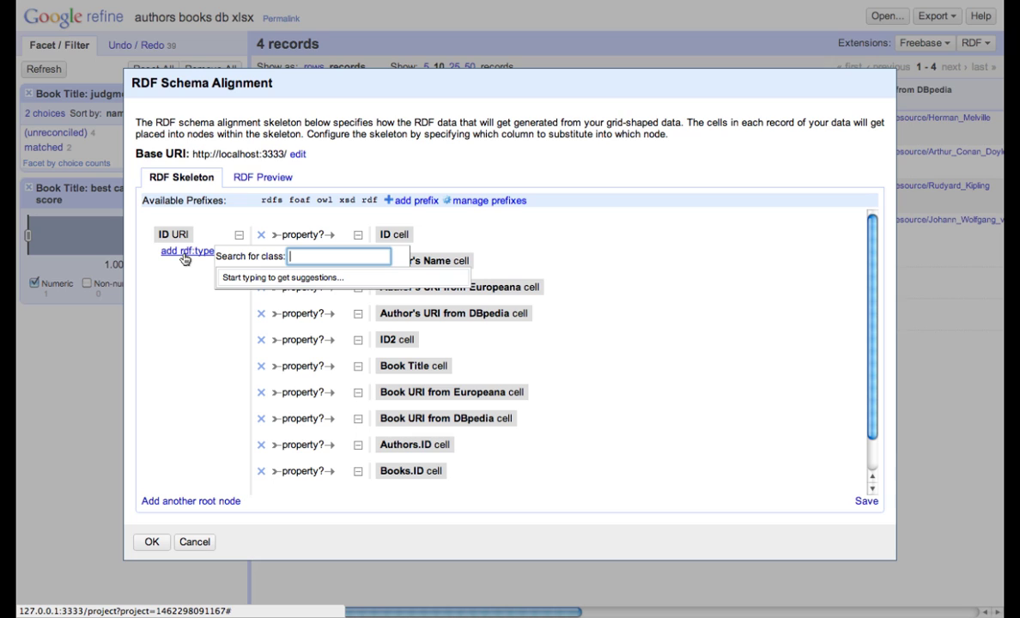
{"action": "type", "text": "foaf:Person"}
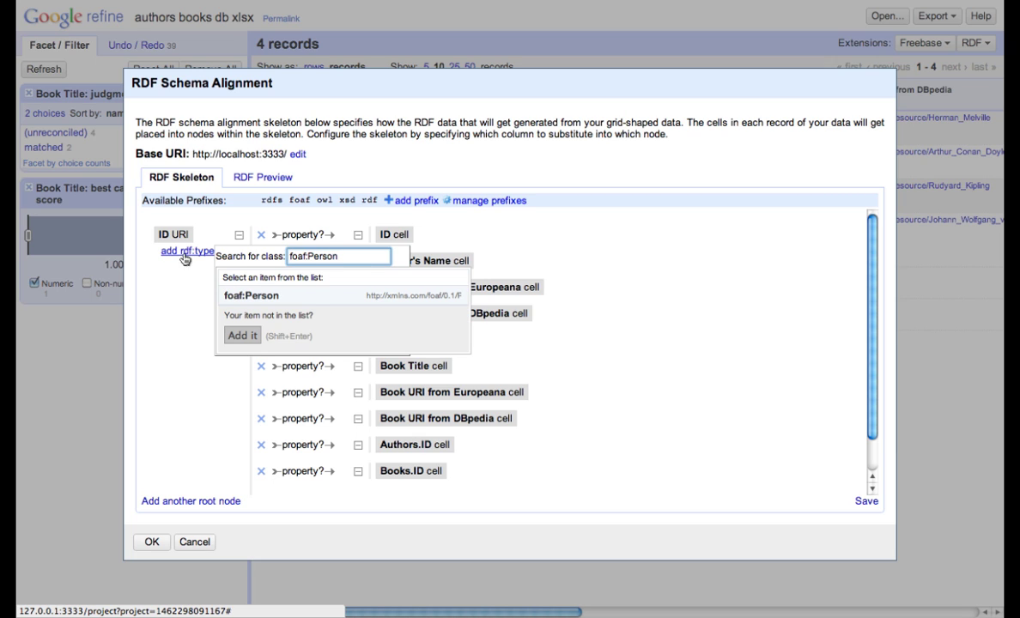
{"action": "left_click", "coordinate": [252, 299]}
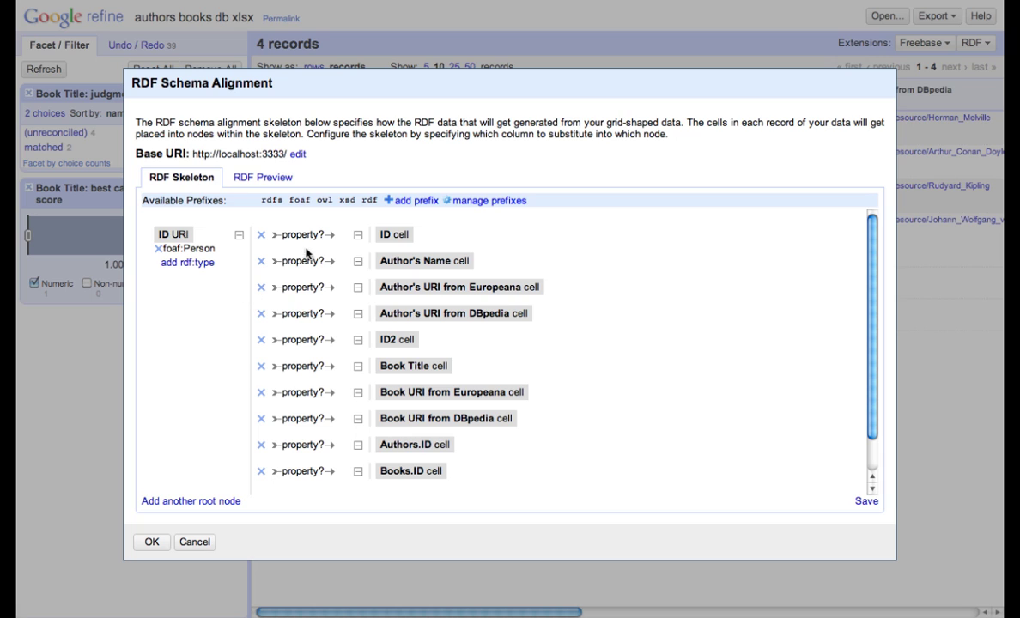
Step: Drop the ID cell property and give Author's Name the foaf:name property
{"action": "left_click", "coordinate": [261, 235]}
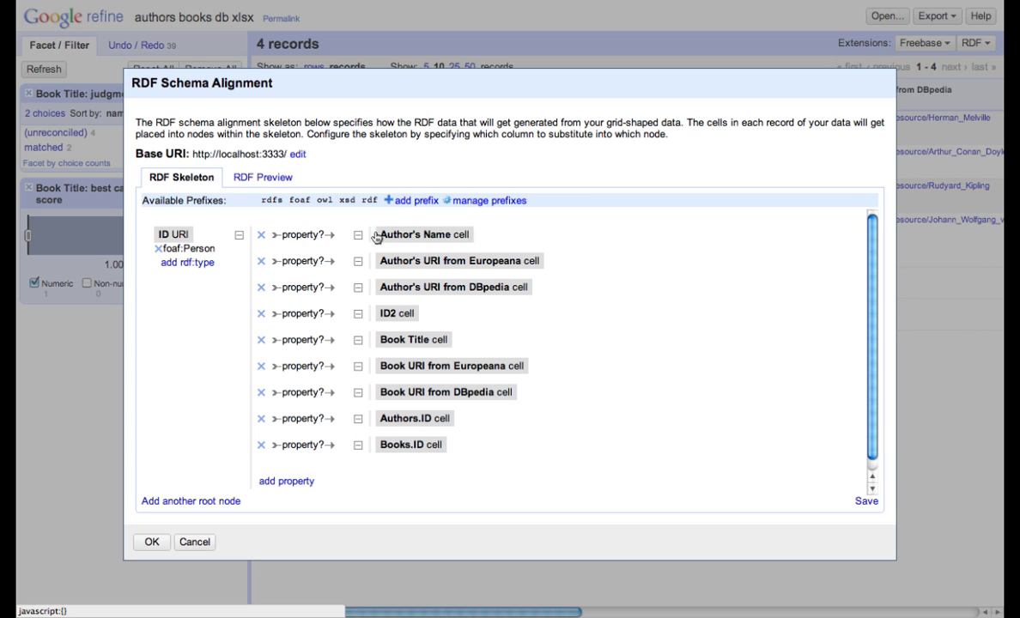
{"action": "left_click", "coordinate": [302, 236]}
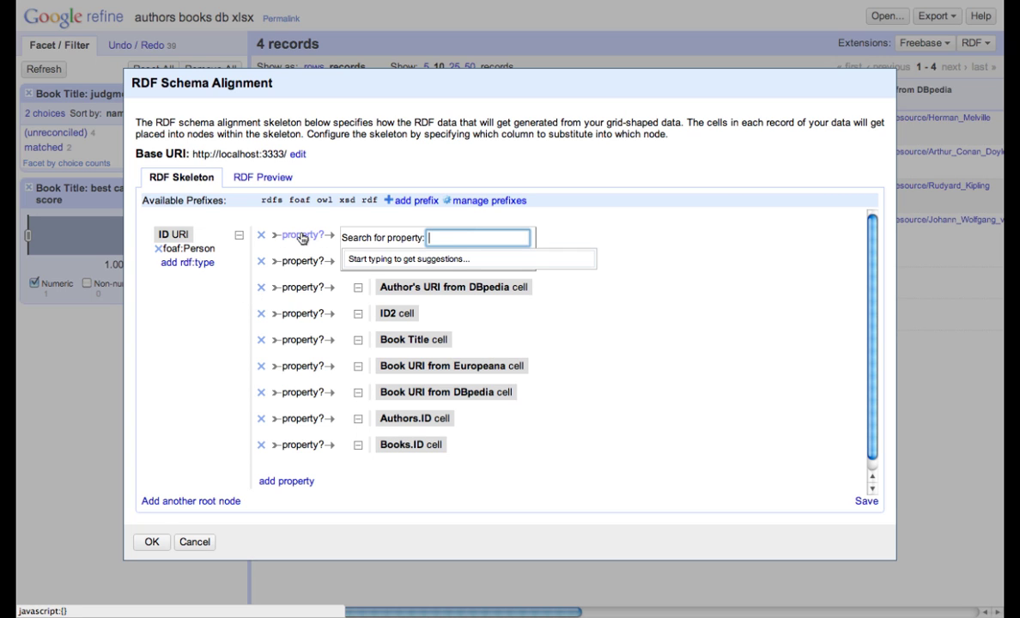
{"action": "type", "text": "foaf:name"}
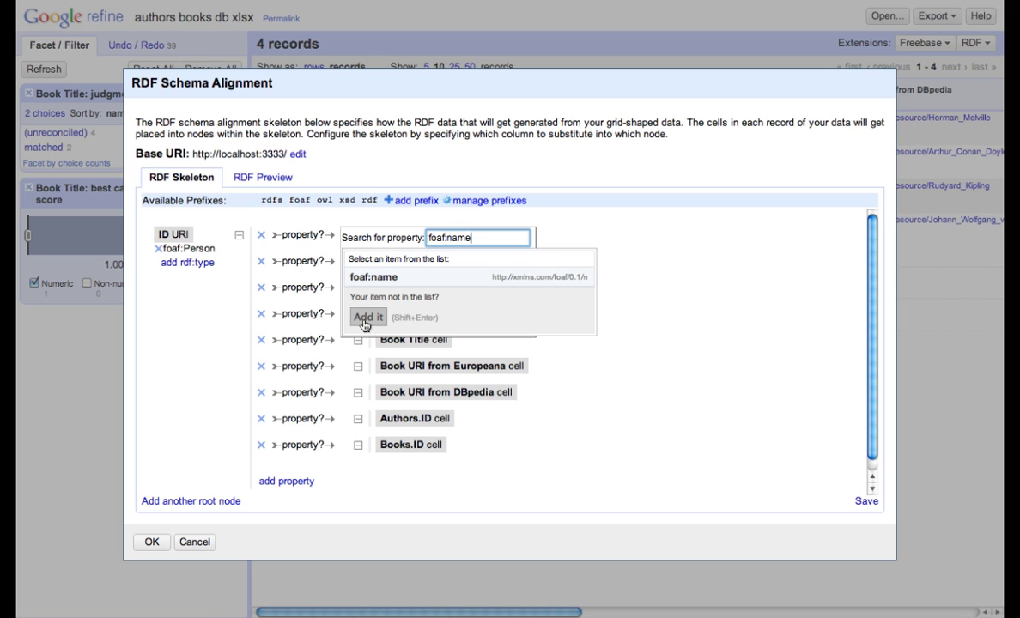
{"action": "left_click", "coordinate": [366, 317]}
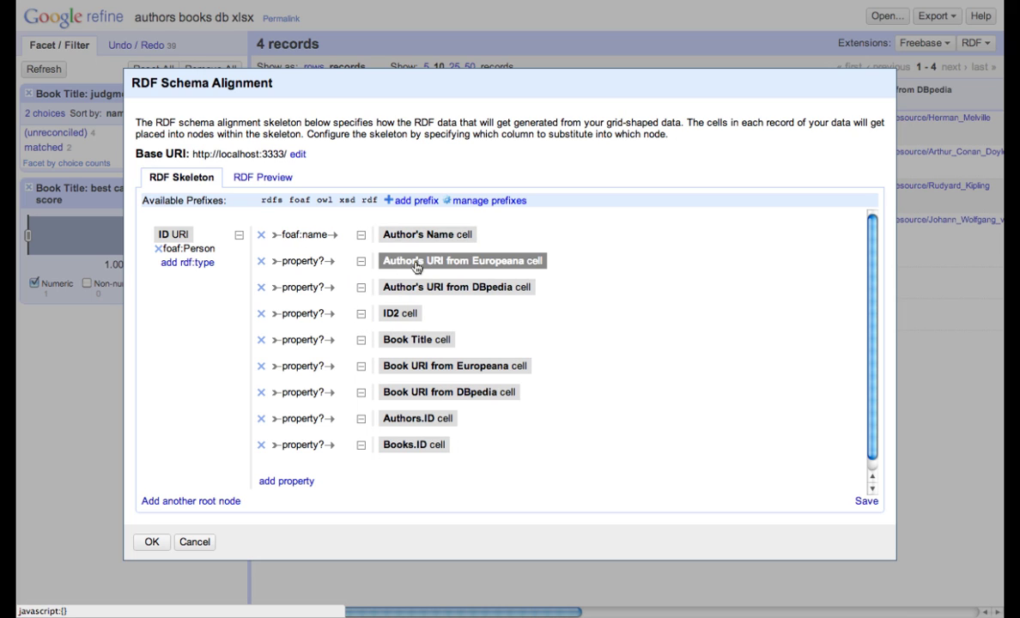
Step: Link the Europeana and DBpedia author URI columns as URIs via owl:sameAs
{"action": "left_click", "coordinate": [385, 257]}
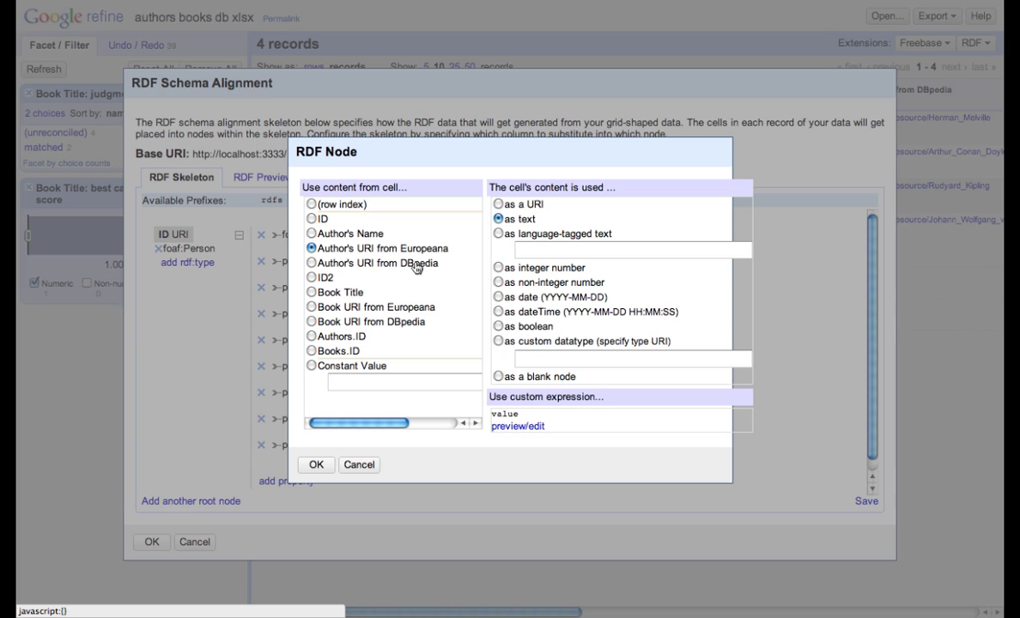
{"action": "left_click", "coordinate": [316, 464]}
{"action": "left_click", "coordinate": [451, 311]}
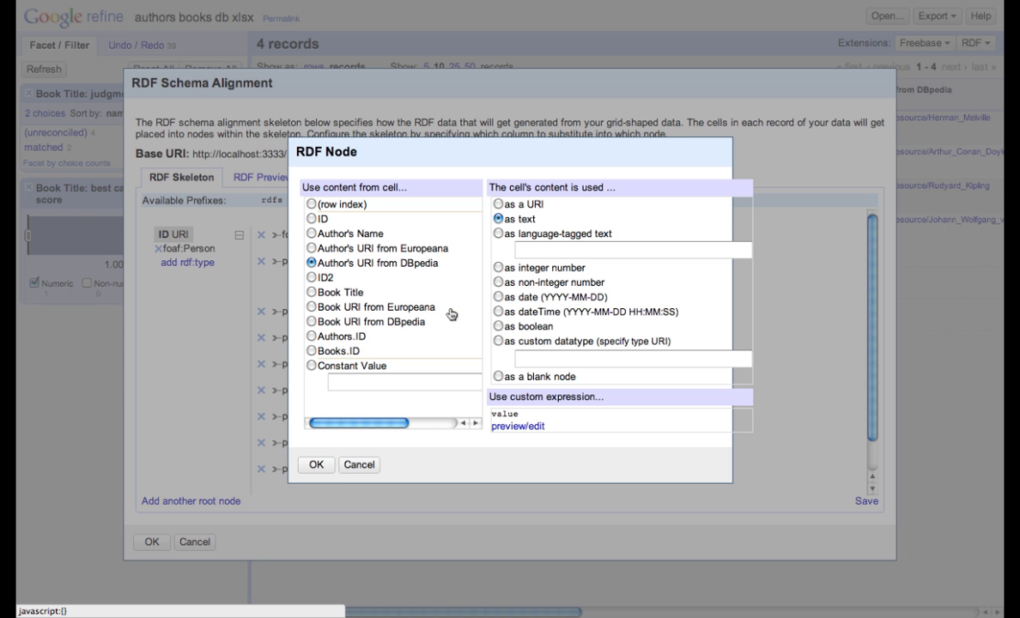
{"action": "left_click", "coordinate": [491, 203]}
{"action": "left_click", "coordinate": [315, 464]}
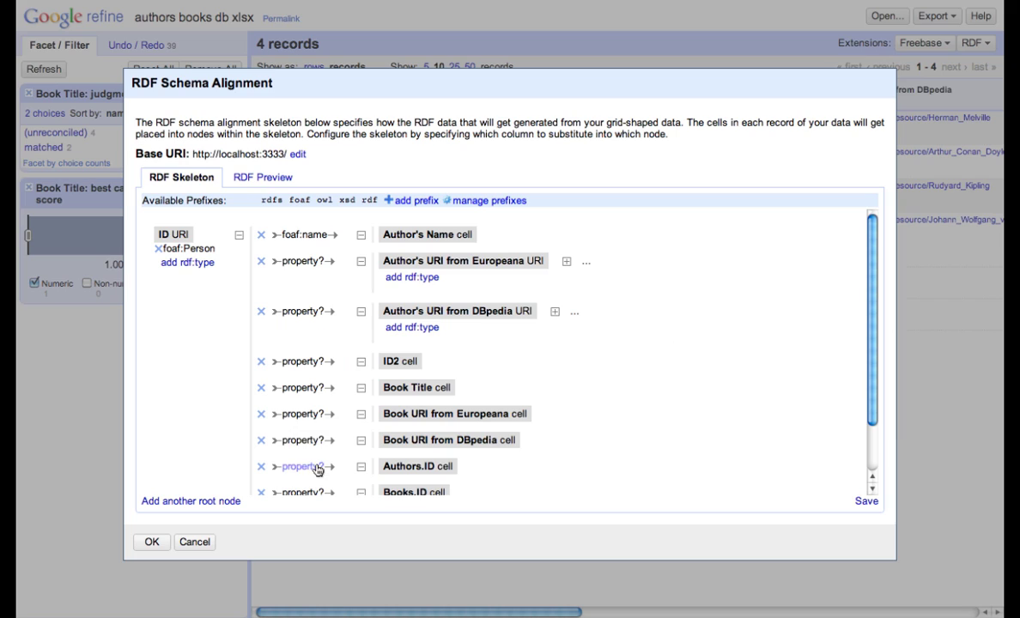
{"action": "left_click", "coordinate": [290, 260]}
{"action": "type", "text": "owl"}
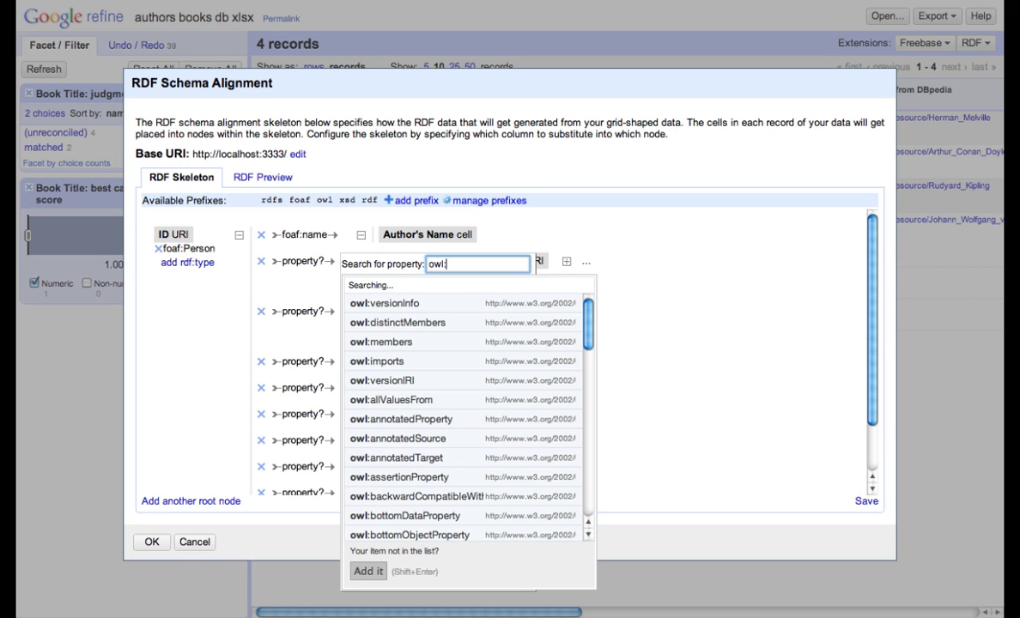
{"action": "type", "text": ":sam"}
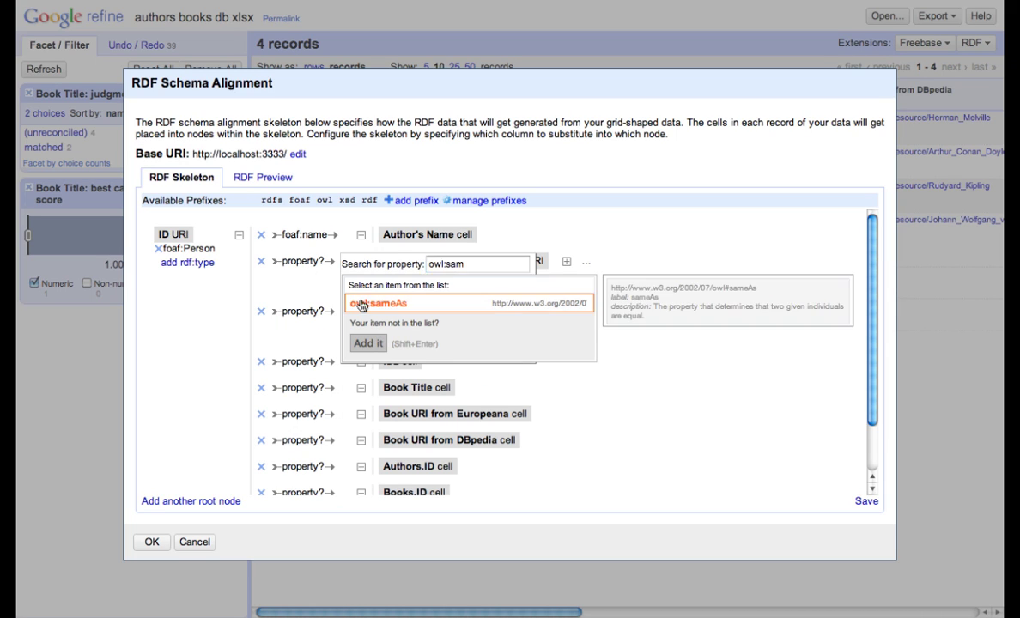
{"action": "left_click", "coordinate": [365, 304]}
{"action": "left_click", "coordinate": [300, 311]}
{"action": "type", "text": "same"}
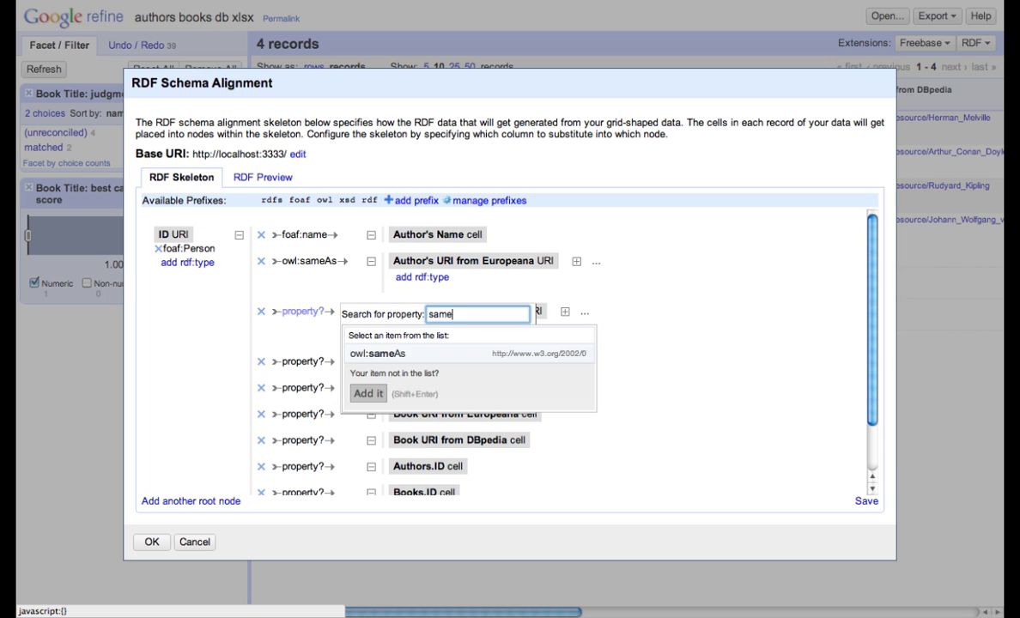
{"action": "left_click", "coordinate": [403, 350]}
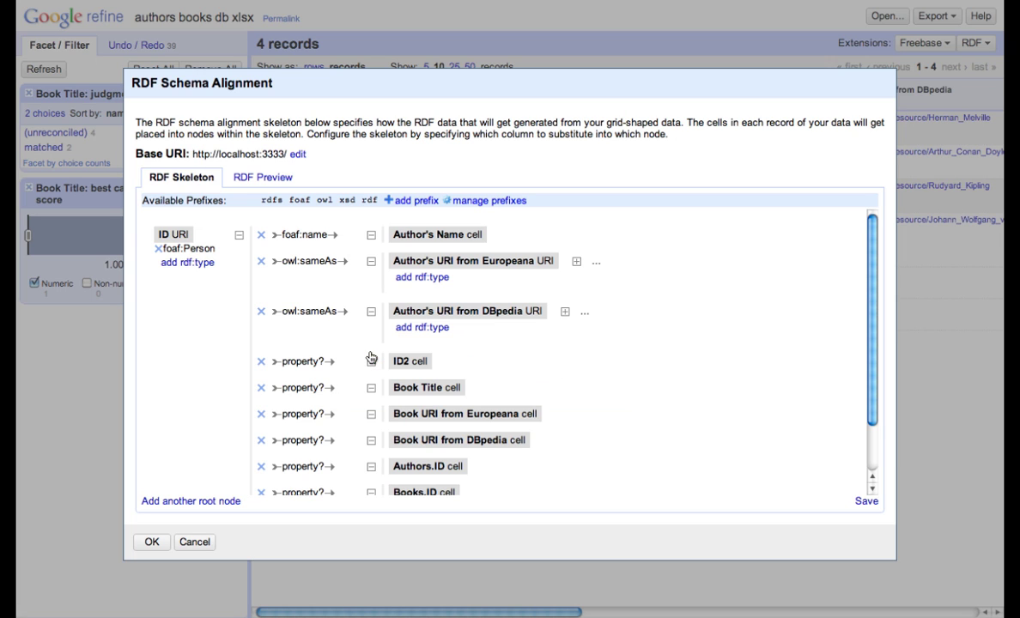
Step: Remove the ID2, Book Title and book URI rows from the author node, then add another root node
{"action": "left_click", "coordinate": [262, 364]}
{"action": "left_click", "coordinate": [262, 364]}
{"action": "left_click", "coordinate": [262, 364]}
{"action": "left_click", "coordinate": [262, 364]}
{"action": "left_click", "coordinate": [262, 364]}
{"action": "left_click", "coordinate": [262, 364]}
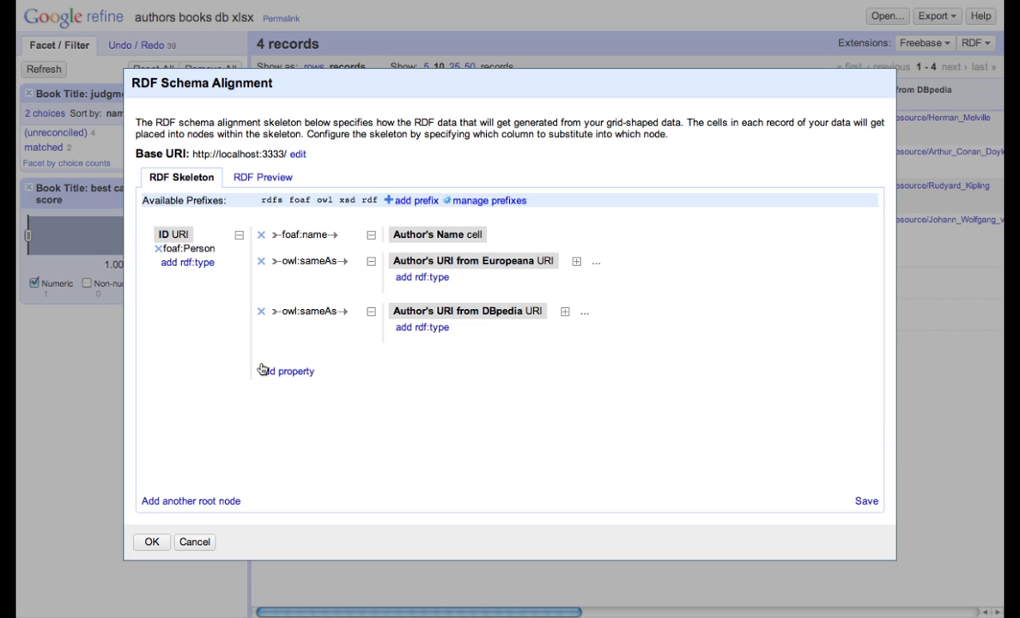
{"action": "left_click", "coordinate": [191, 501]}
Step: Set the new root node to the ID2 column URI and try adding a dc:title property
{"action": "left_click", "coordinate": [194, 397]}
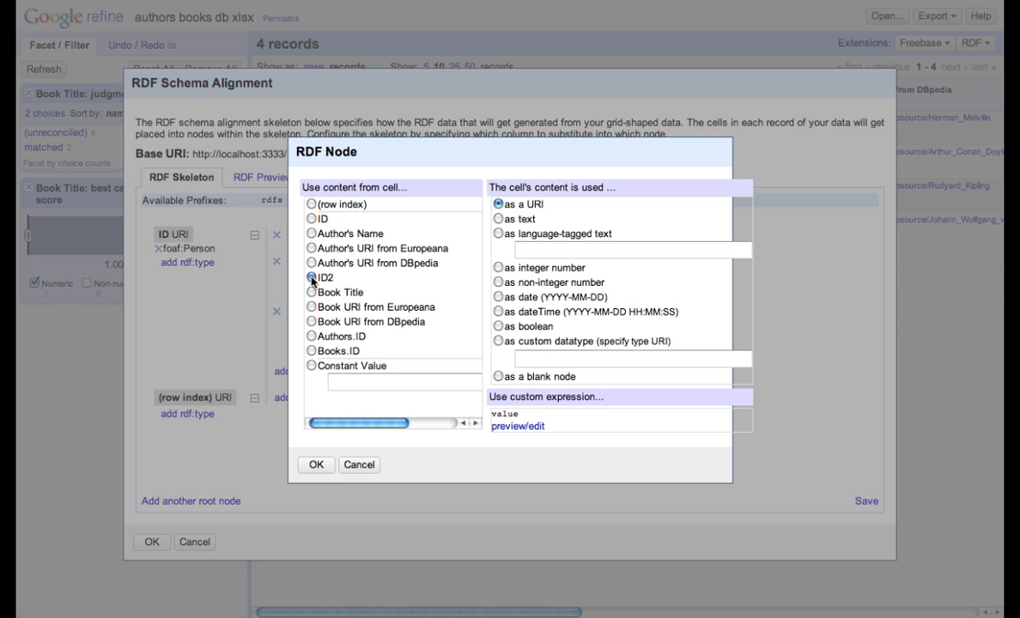
{"action": "left_click", "coordinate": [314, 464]}
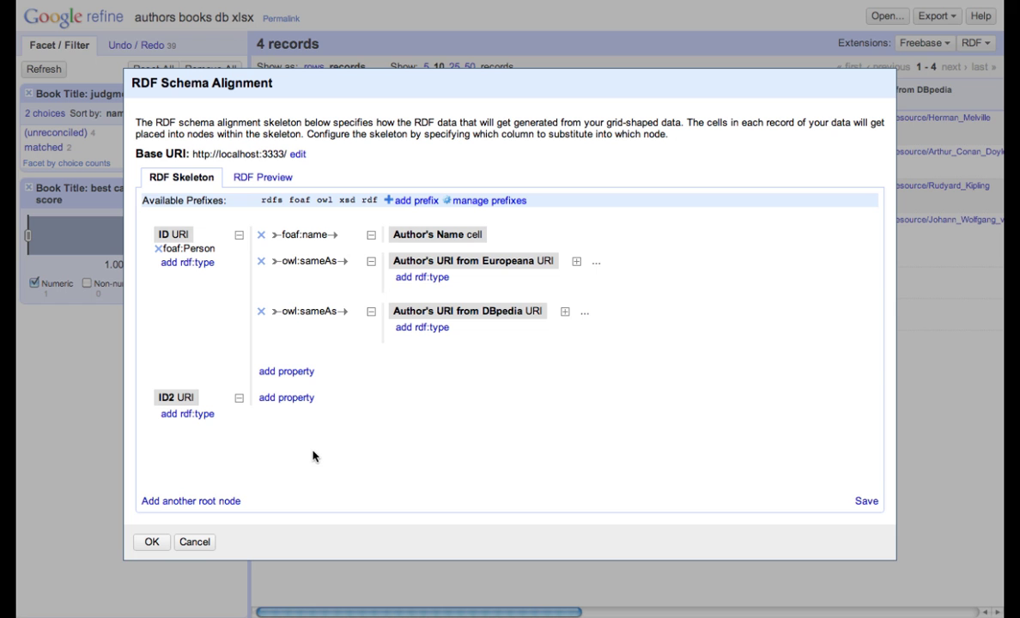
{"action": "left_click", "coordinate": [286, 398]}
{"action": "left_click", "coordinate": [300, 399]}
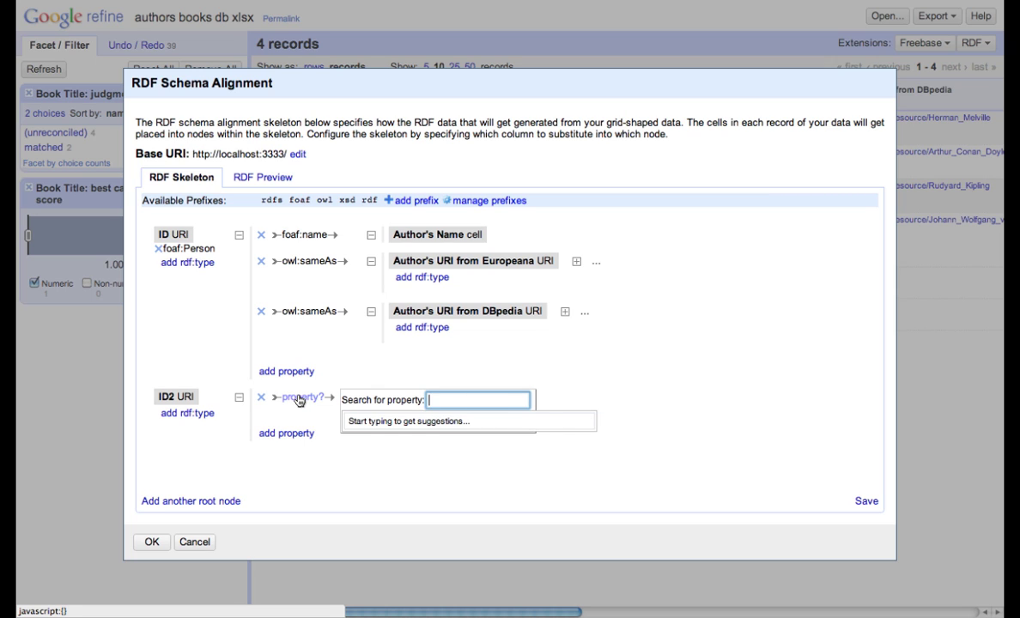
{"action": "type", "text": "dc:title"}
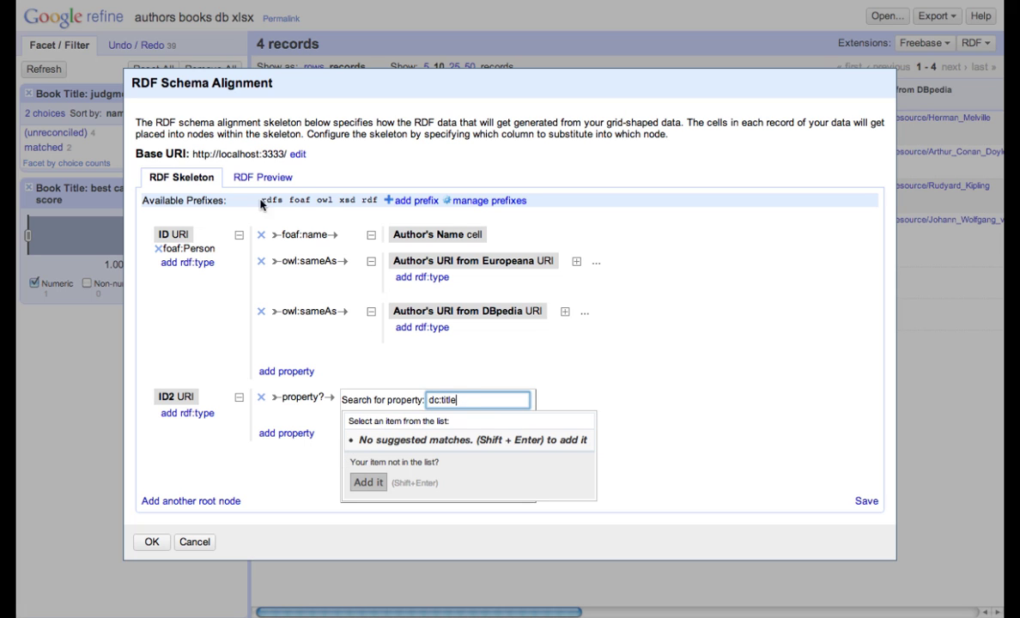
{"action": "left_click", "coordinate": [626, 388]}
Step: Register the dc prefix, then give the ID2 node the dc:title property
{"action": "left_click", "coordinate": [402, 200]}
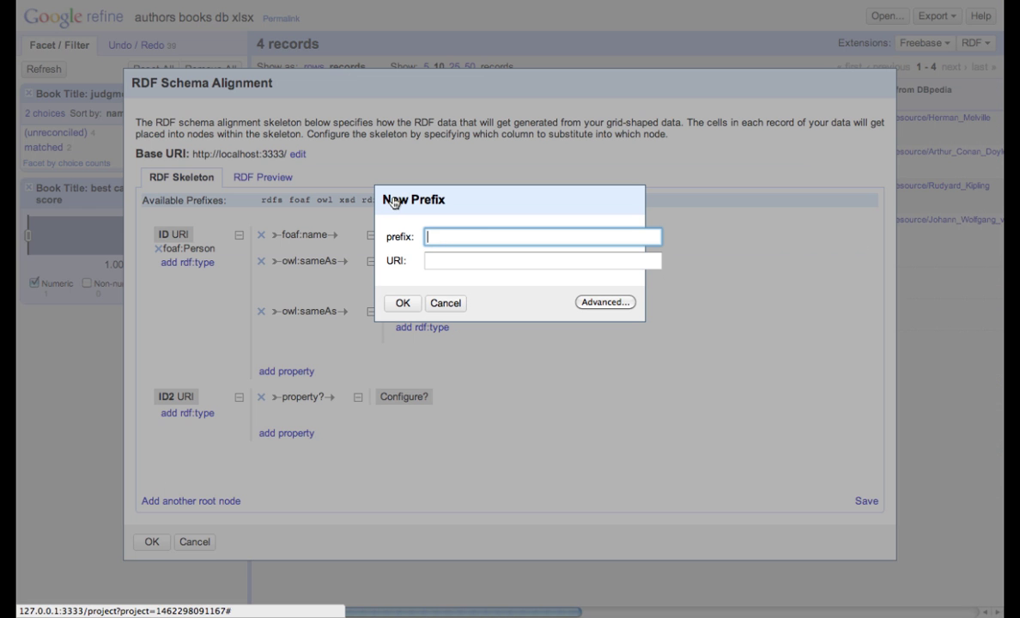
{"action": "type", "text": "dc"}
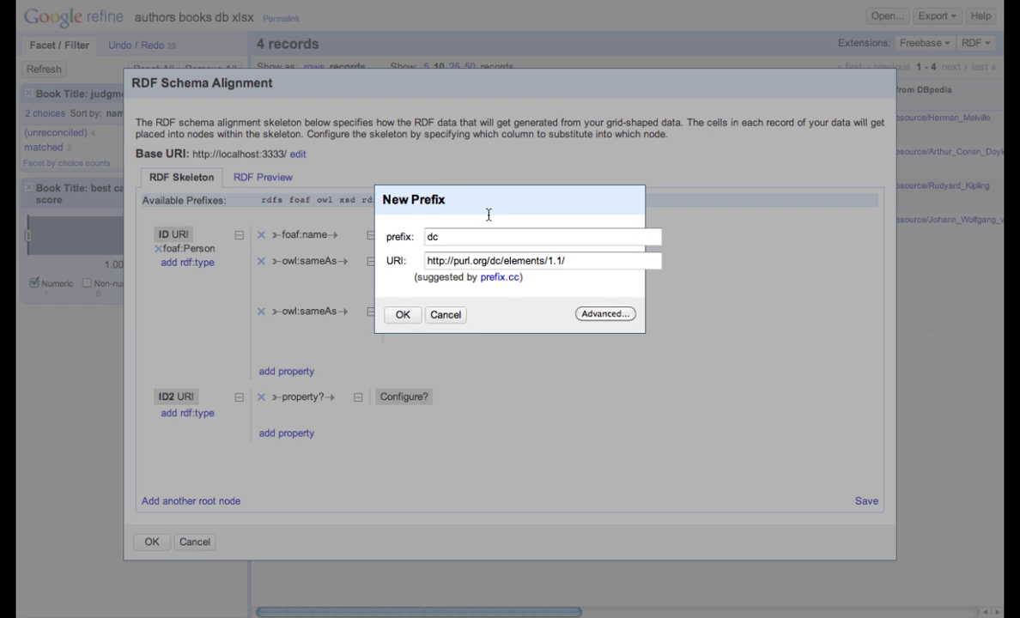
{"action": "left_click", "coordinate": [402, 315]}
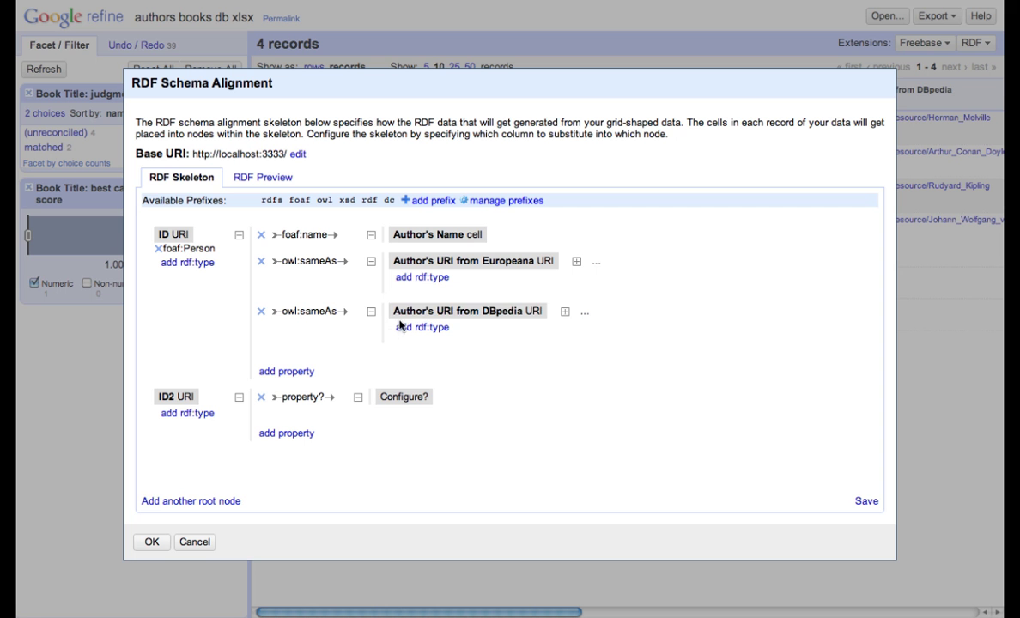
{"action": "left_click", "coordinate": [295, 402]}
{"action": "type", "text": "title"}
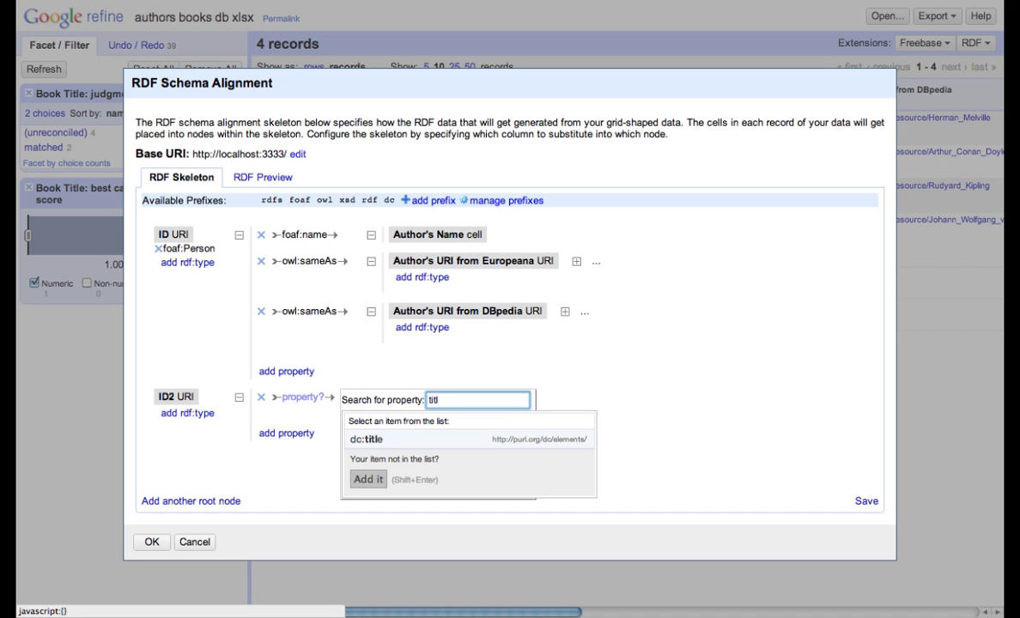
{"action": "left_click", "coordinate": [358, 440]}
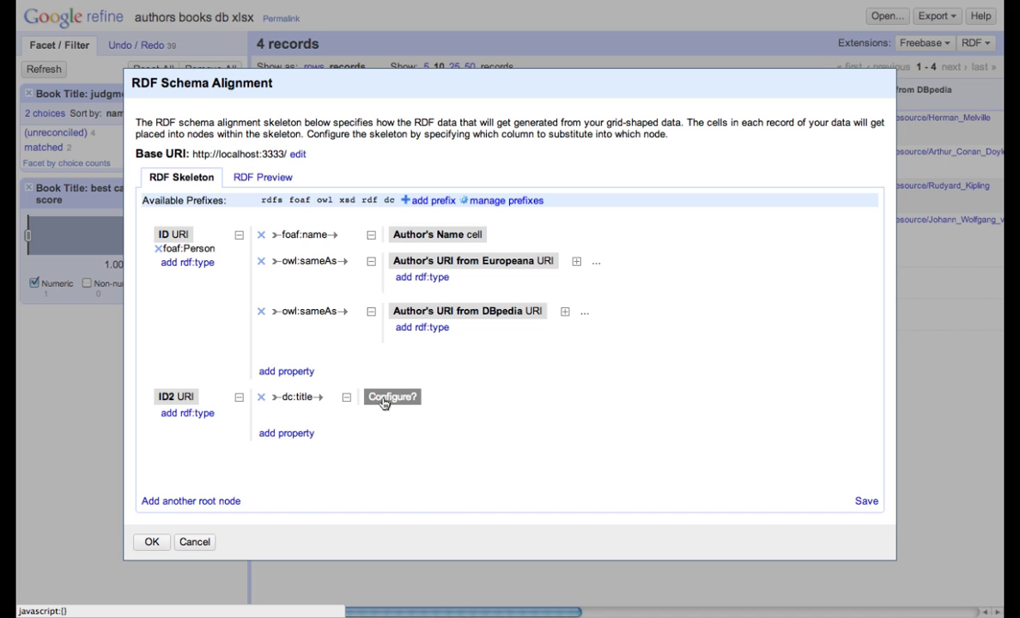
{"action": "left_click", "coordinate": [384, 398]}
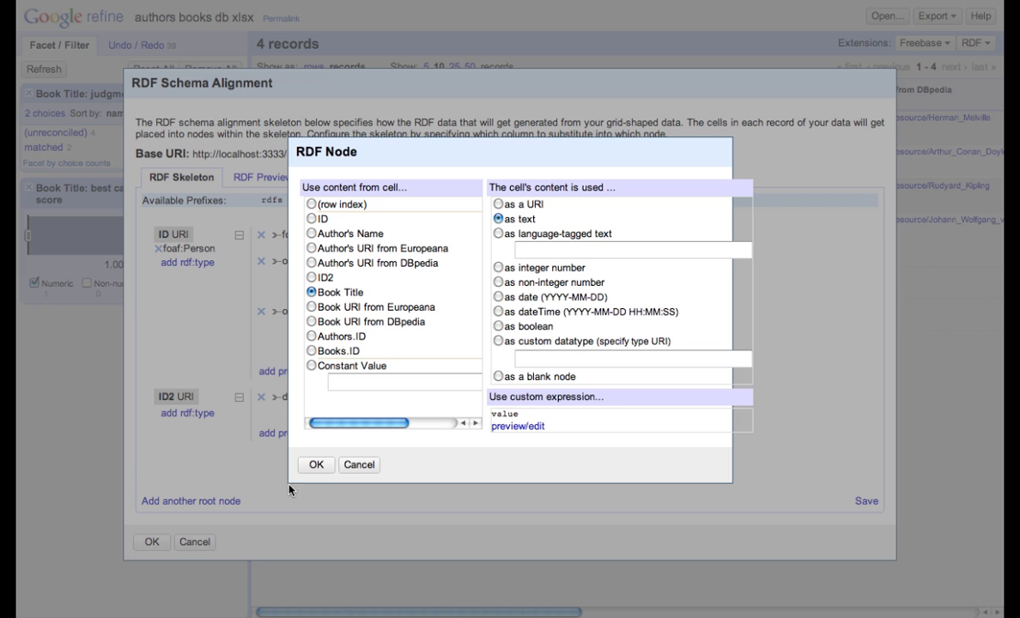
Step: Use Book Title as the dc:title text and add two owl:sameAs properties to ID2
{"action": "left_click", "coordinate": [311, 464]}
{"action": "left_click", "coordinate": [288, 432]}
{"action": "left_click", "coordinate": [301, 423]}
{"action": "type", "text": "s"}
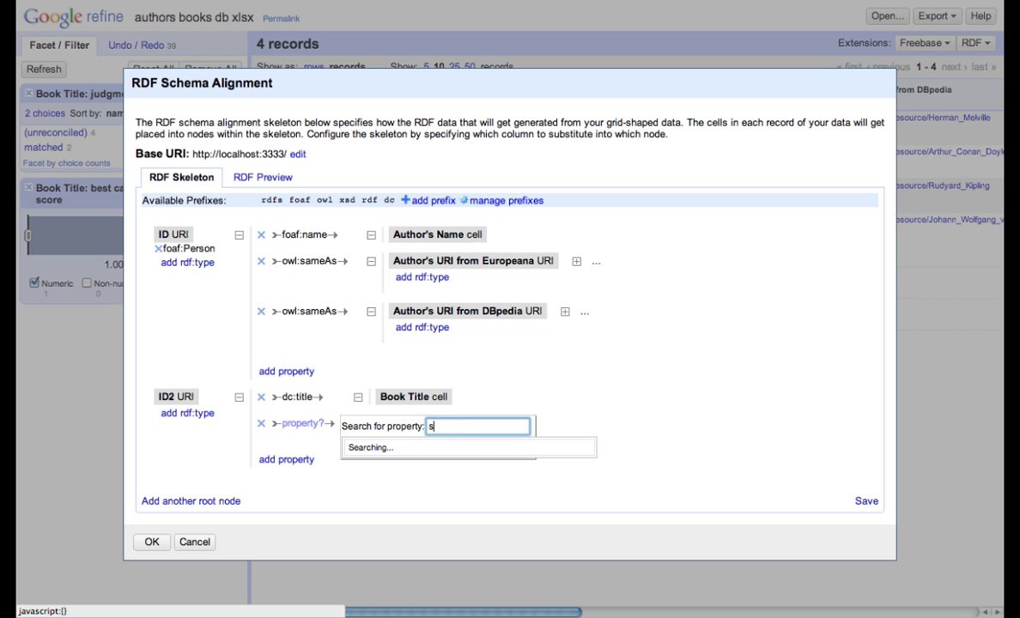
{"action": "type", "text": "ame"}
{"action": "left_click", "coordinate": [560, 467]}
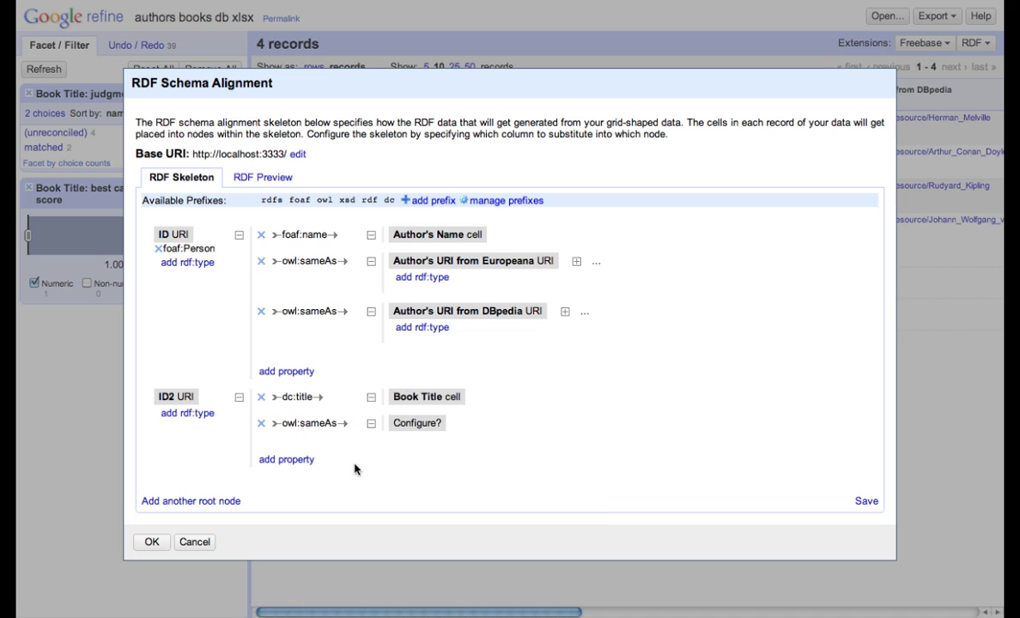
{"action": "left_click", "coordinate": [288, 465]}
{"action": "left_click", "coordinate": [302, 449]}
{"action": "type", "text": "owl:"}
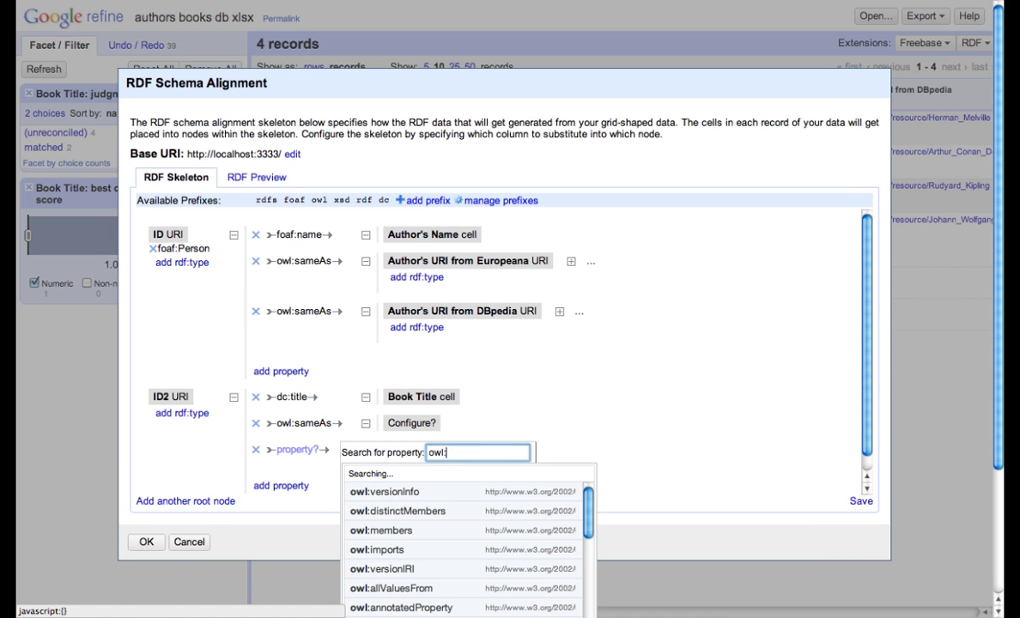
{"action": "type", "text": "sa"}
{"action": "left_click", "coordinate": [363, 494]}
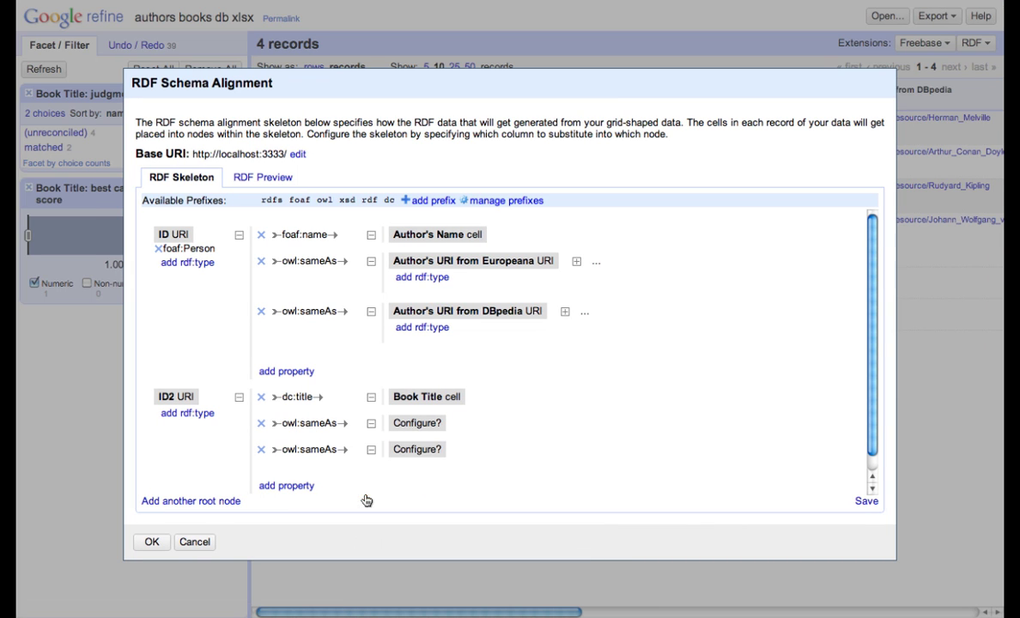
Step: Point the owl:sameAs links at Book URI from Europeana and Book URI from DBpedia as URIs
{"action": "left_click", "coordinate": [413, 423]}
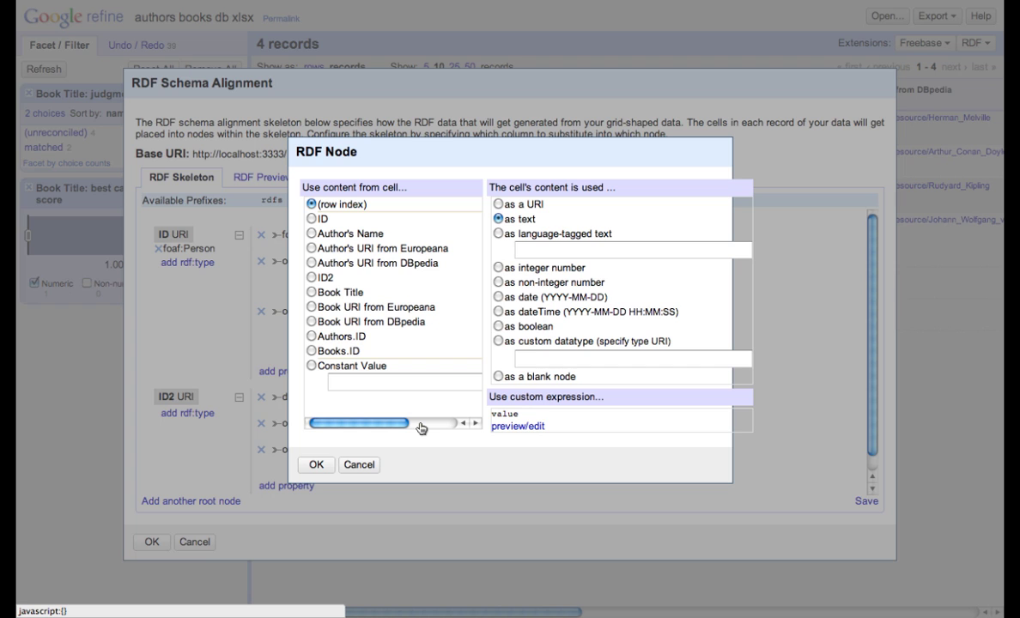
{"action": "left_click", "coordinate": [312, 308]}
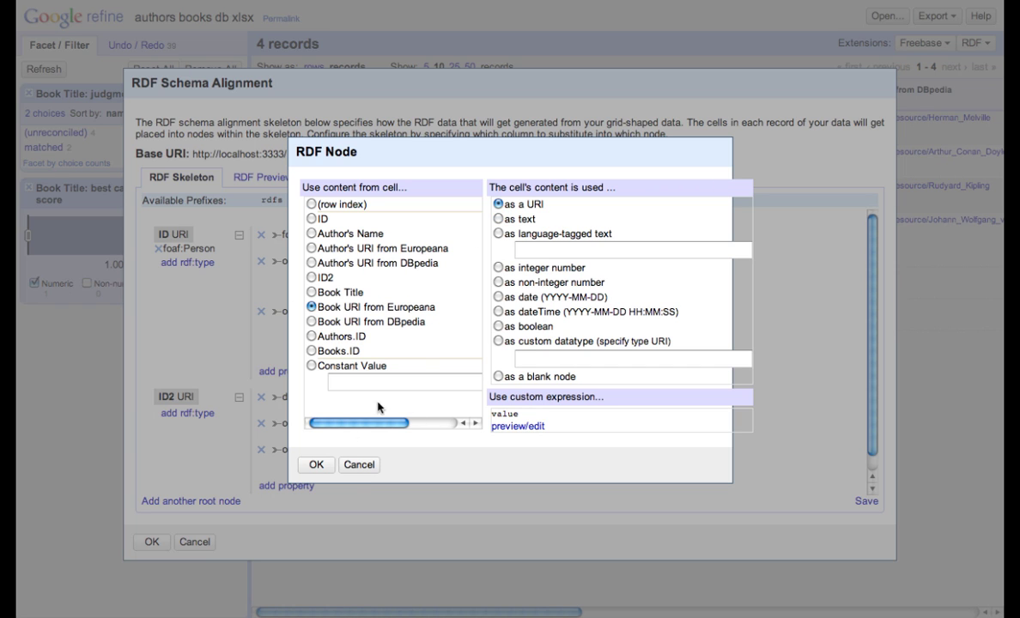
{"action": "left_click", "coordinate": [316, 465]}
{"action": "left_click", "coordinate": [412, 473]}
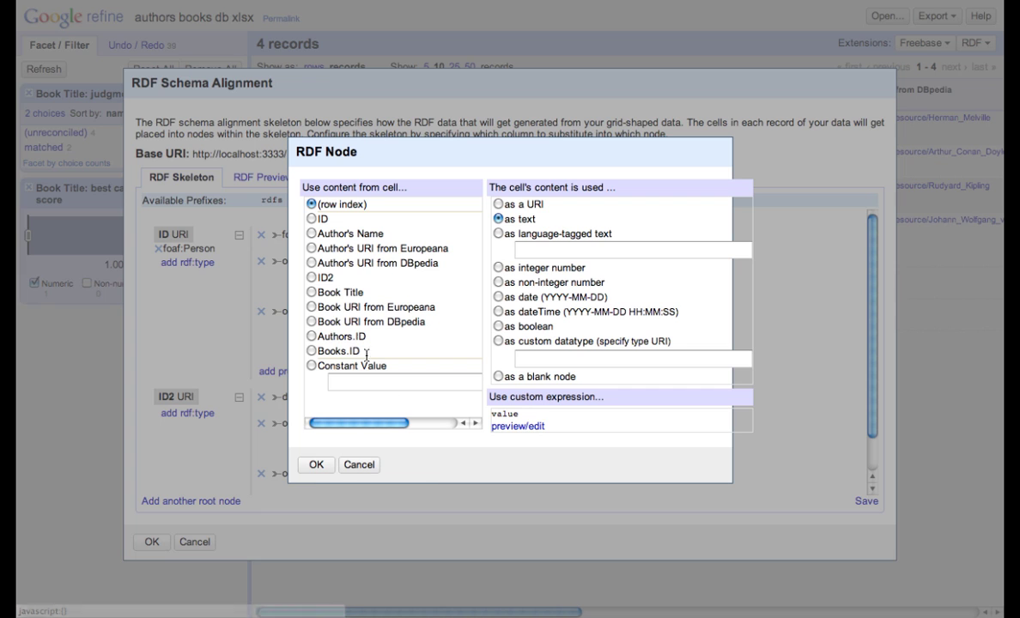
{"action": "left_click", "coordinate": [313, 323]}
{"action": "left_click", "coordinate": [507, 204]}
{"action": "left_click", "coordinate": [316, 464]}
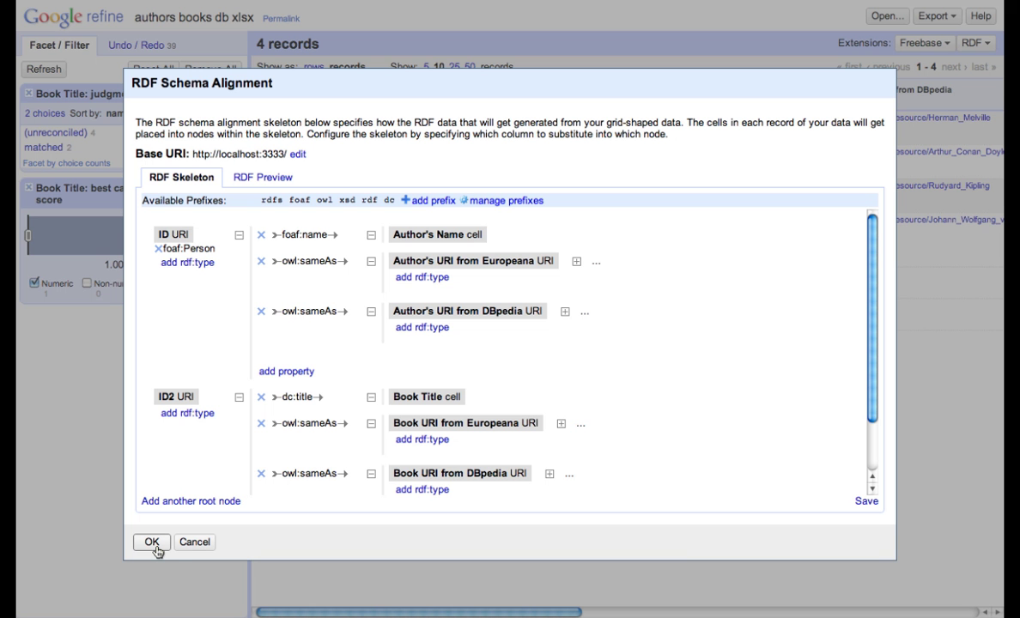
Step: Add a third root node to the skeleton, based on the Authors.ID column as its URI
{"action": "left_click", "coordinate": [188, 502]}
{"action": "scroll", "coordinate": [206, 463], "scroll_direction": "down", "scroll_amount": 3}
{"action": "left_click", "coordinate": [220, 438]}
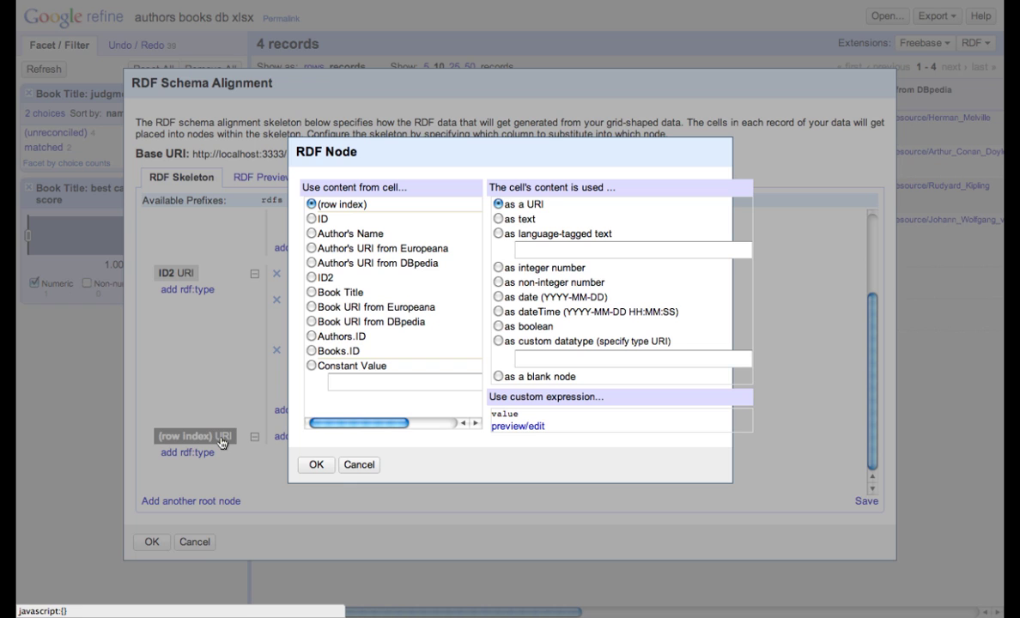
{"action": "left_click", "coordinate": [311, 337]}
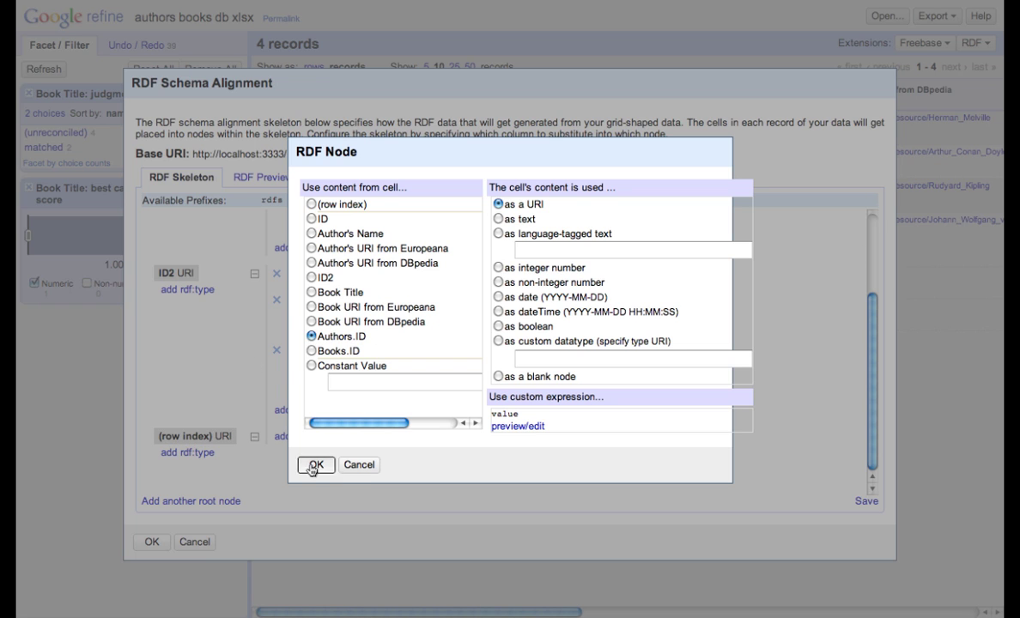
{"action": "left_click", "coordinate": [315, 465]}
Step: Give the Authors.ID node a dc:creator property whose value is the Books.ID cell
{"action": "left_click", "coordinate": [309, 438]}
{"action": "type", "text": "creat"}
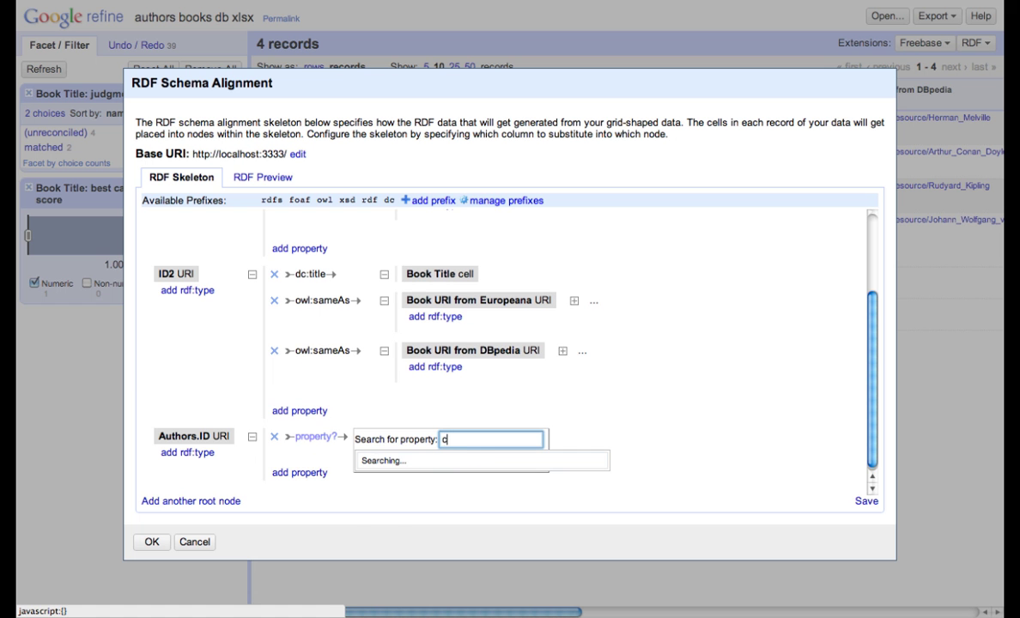
{"action": "left_click", "coordinate": [391, 480]}
{"action": "left_click", "coordinate": [417, 437]}
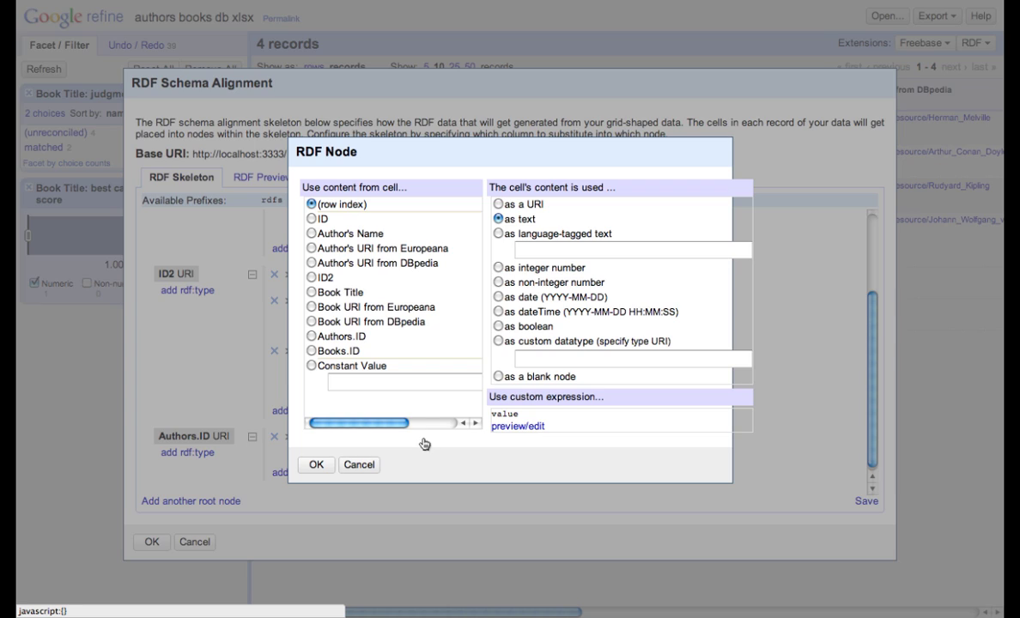
{"action": "left_click", "coordinate": [316, 465]}
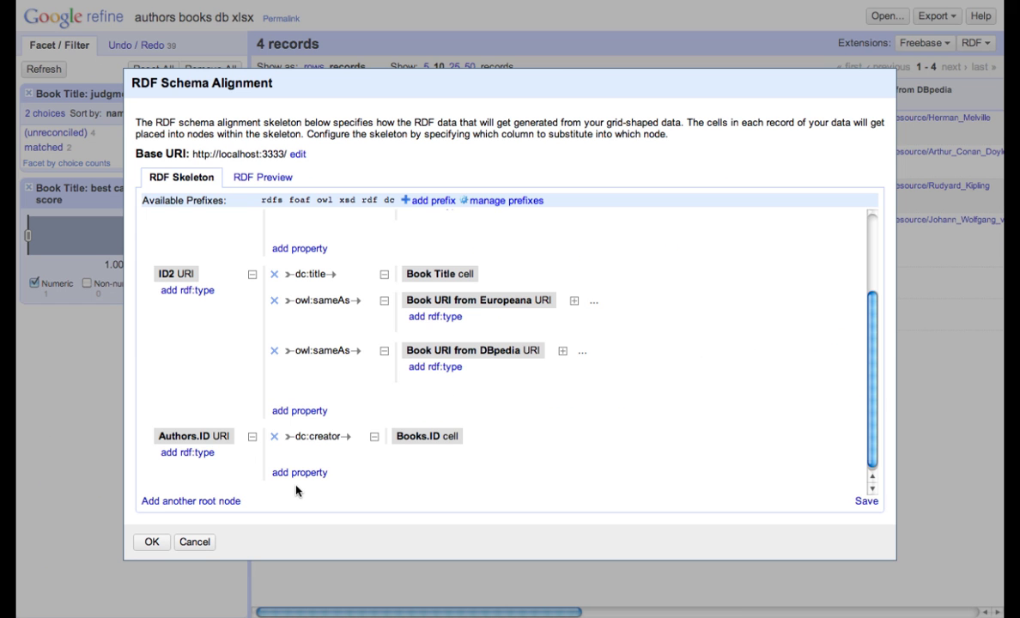
{"action": "left_click", "coordinate": [297, 154]}
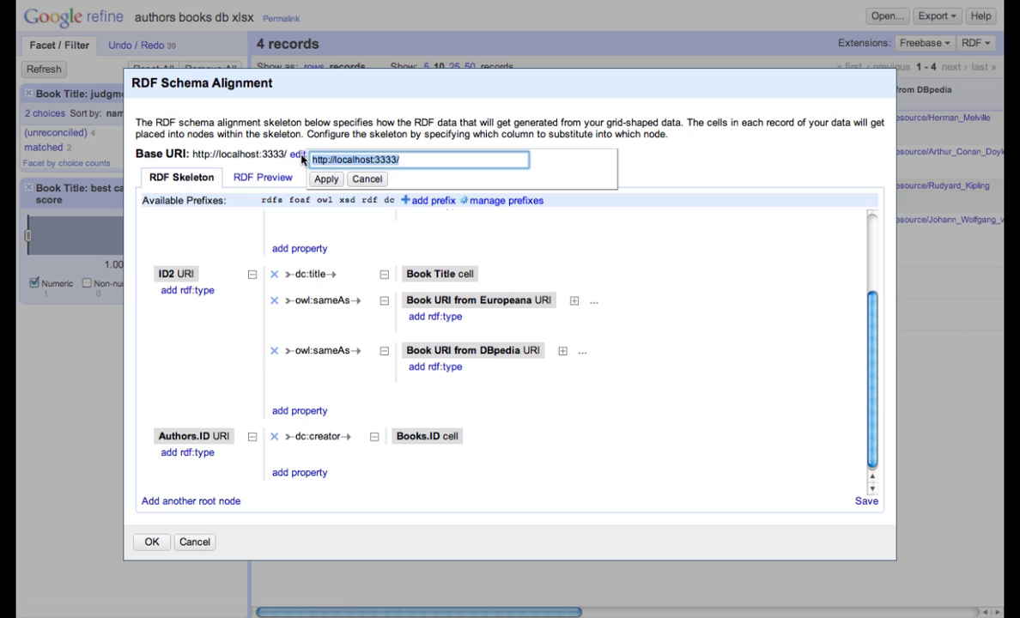
{"action": "type", "text": "http://example.org"}
{"action": "left_click", "coordinate": [326, 179]}
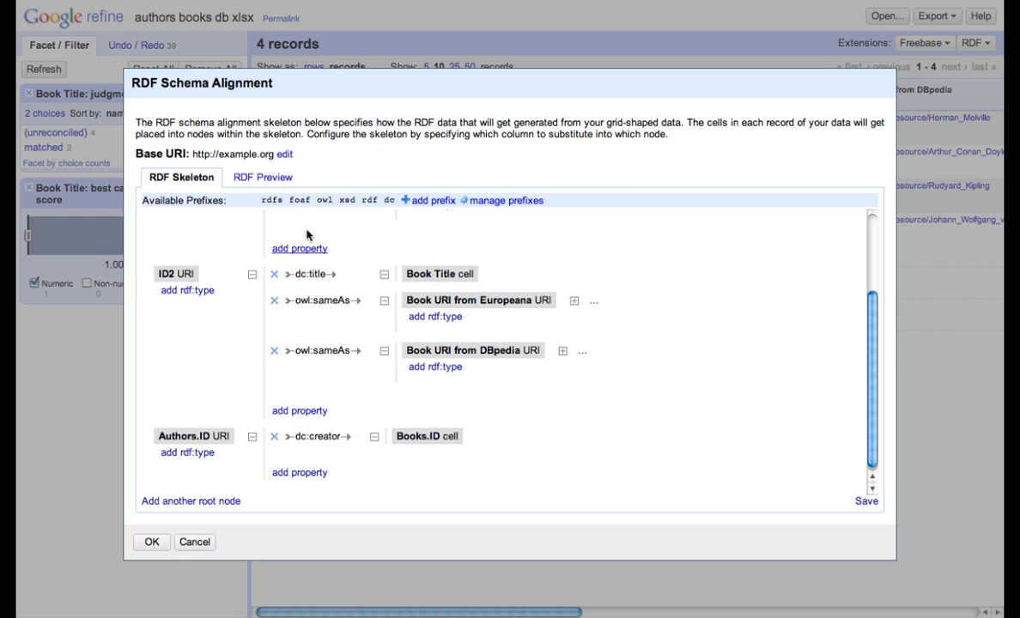
Step: Give the ID2 book node the rdf:type class Book
{"action": "left_click", "coordinate": [175, 292]}
{"action": "type", "text": "Book"}
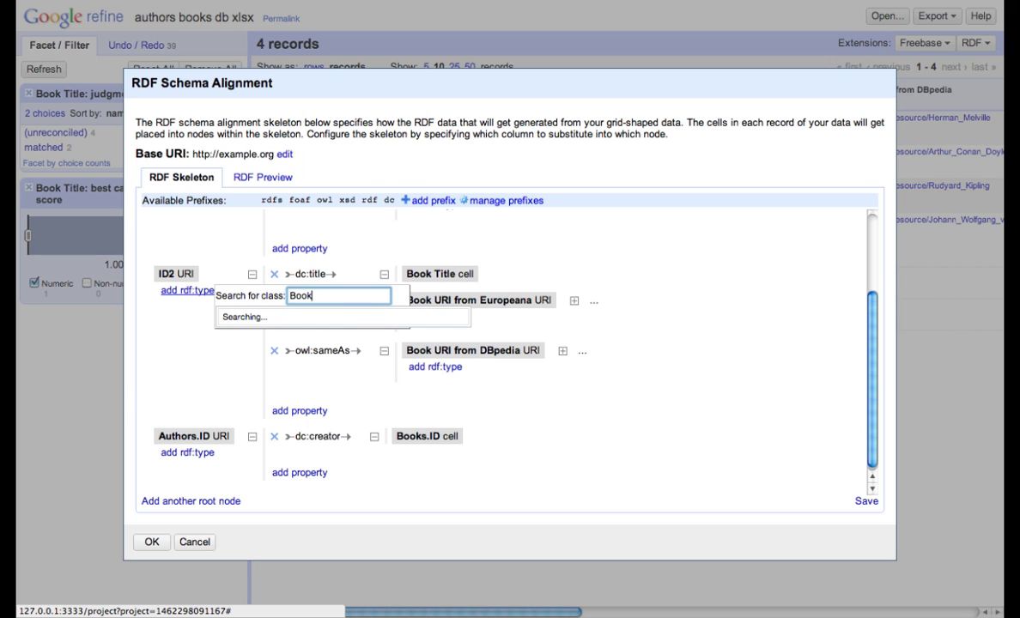
{"action": "left_click", "coordinate": [241, 378]}
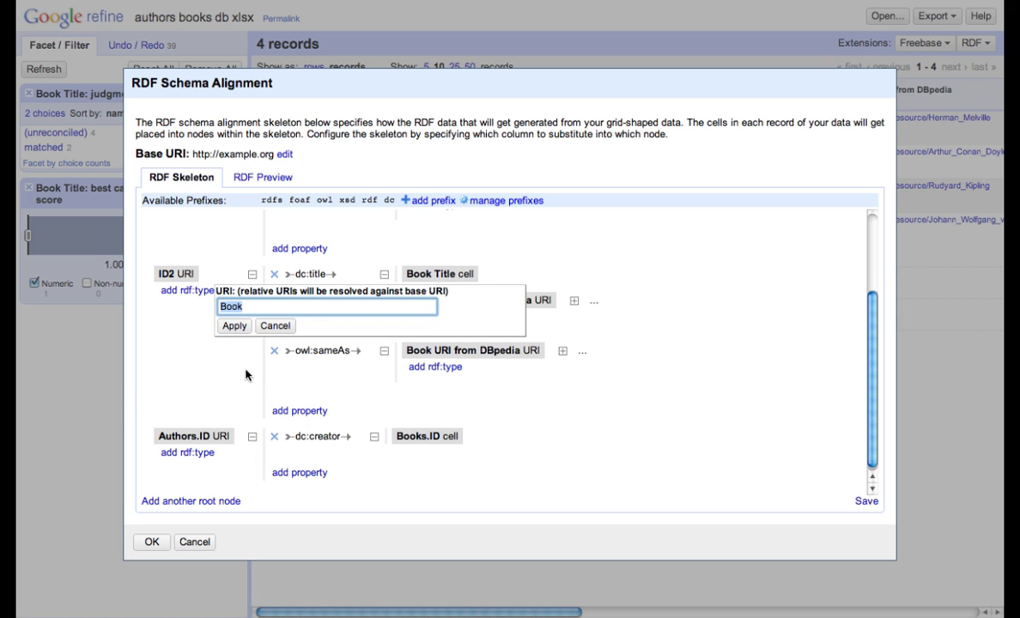
{"action": "left_click", "coordinate": [233, 326]}
{"action": "scroll", "coordinate": [234, 335], "scroll_direction": "up", "scroll_amount": 3}
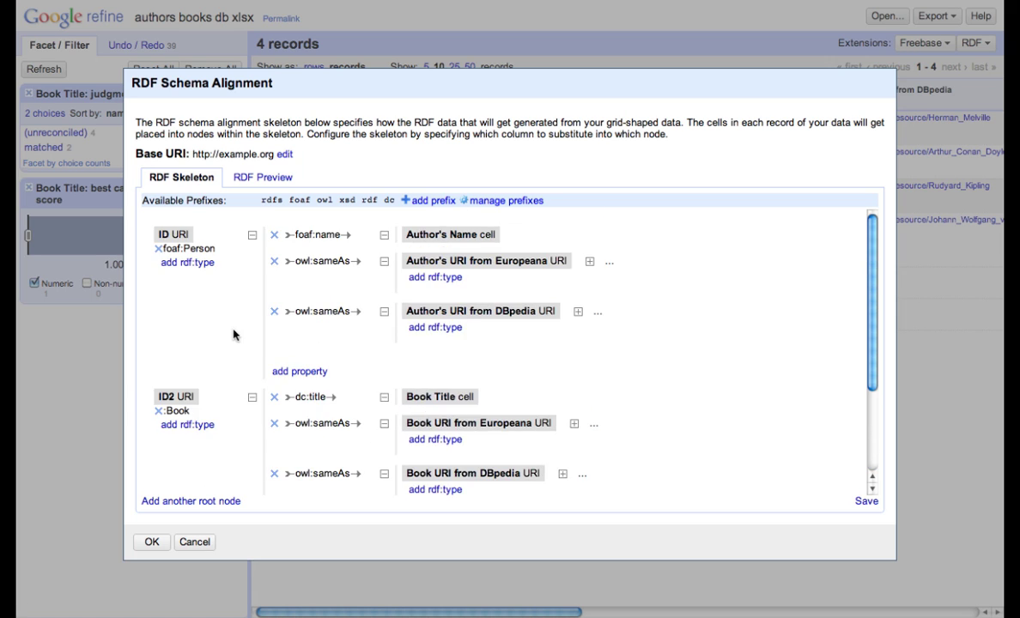
{"action": "left_click", "coordinate": [267, 178]}
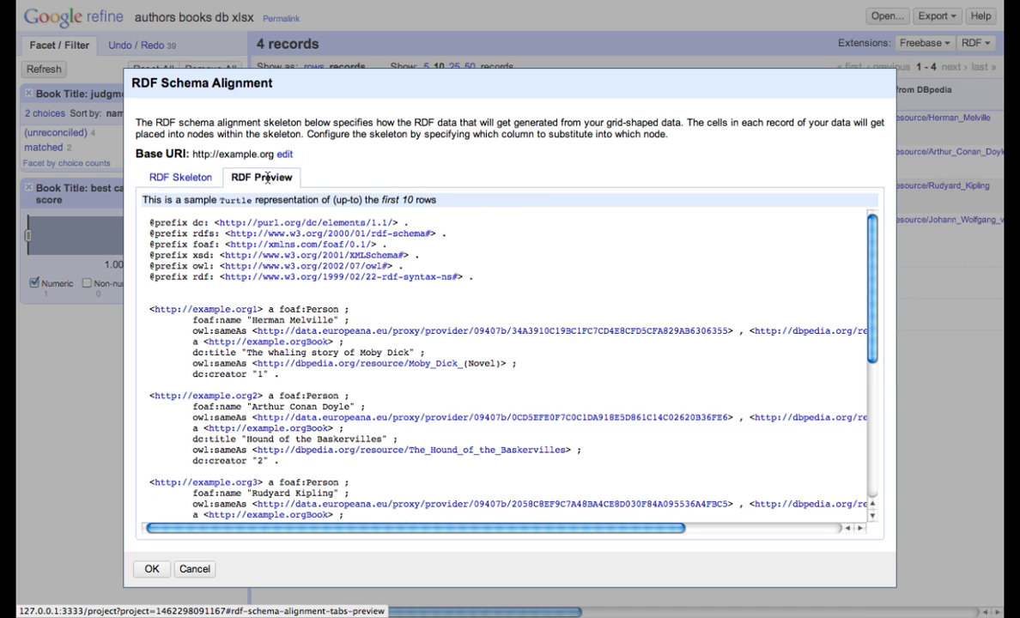
{"action": "scroll", "coordinate": [369, 314], "scroll_direction": "down", "scroll_amount": 1}
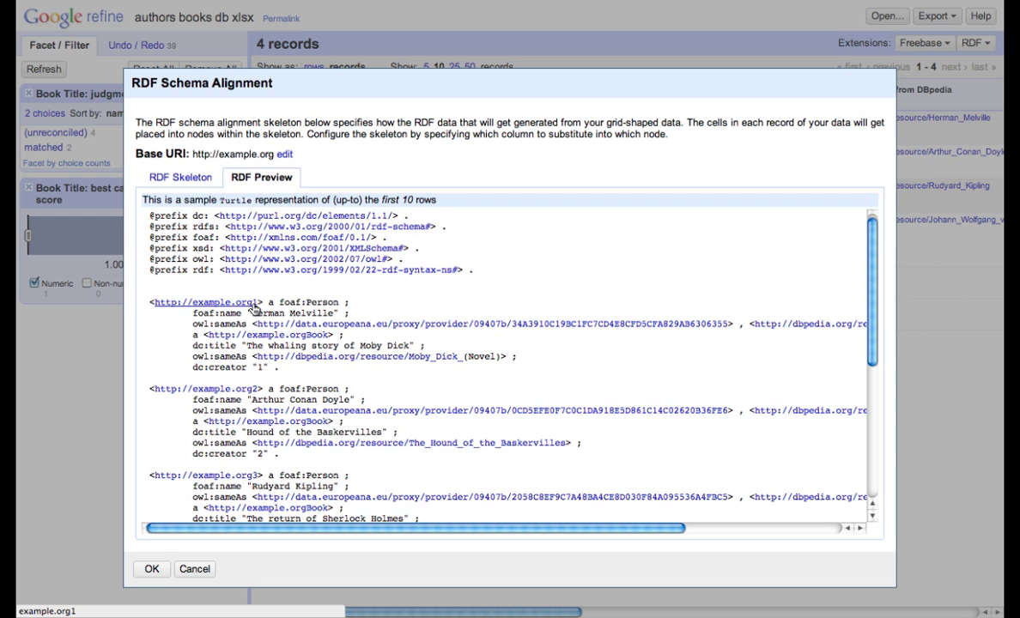
{"action": "left_click", "coordinate": [284, 154]}
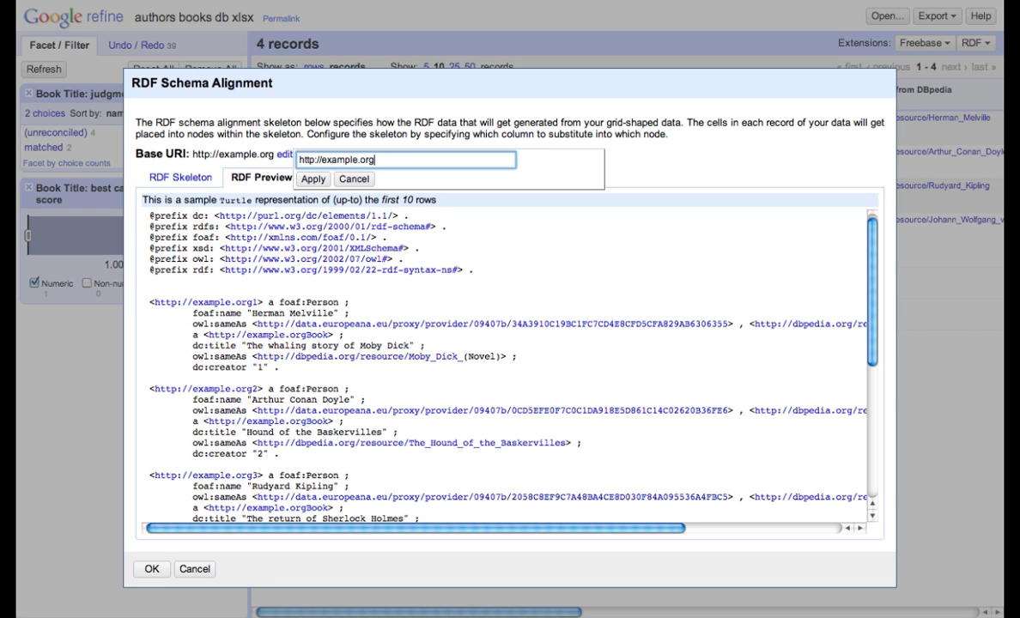
{"action": "type", "text": "/"}
{"action": "left_click", "coordinate": [315, 180]}
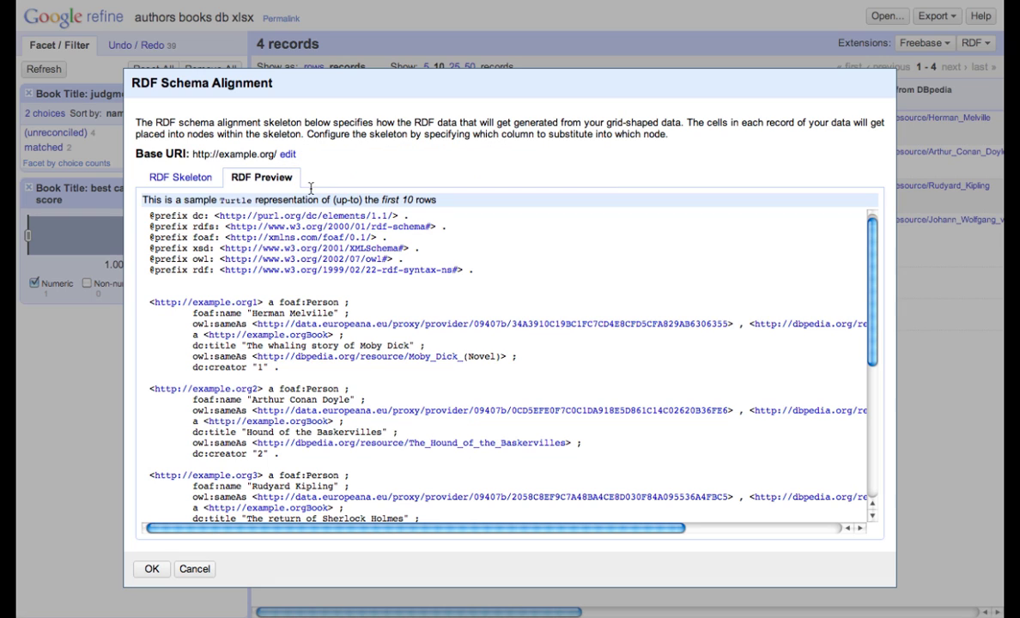
{"action": "left_click", "coordinate": [182, 177]}
{"action": "left_click", "coordinate": [251, 177]}
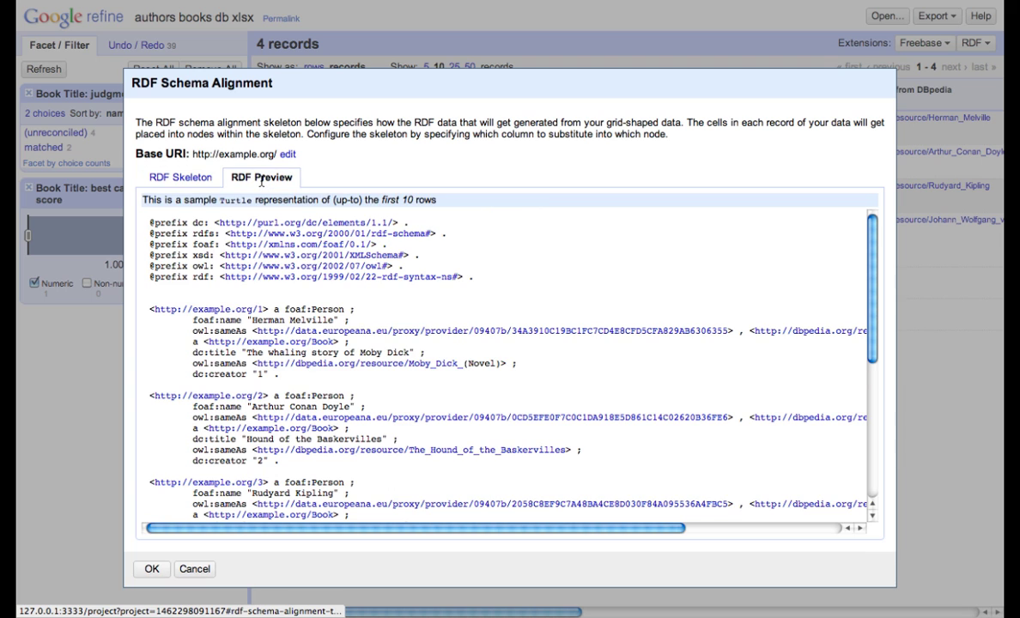
{"action": "scroll", "coordinate": [264, 392], "scroll_direction": "down", "scroll_amount": 1}
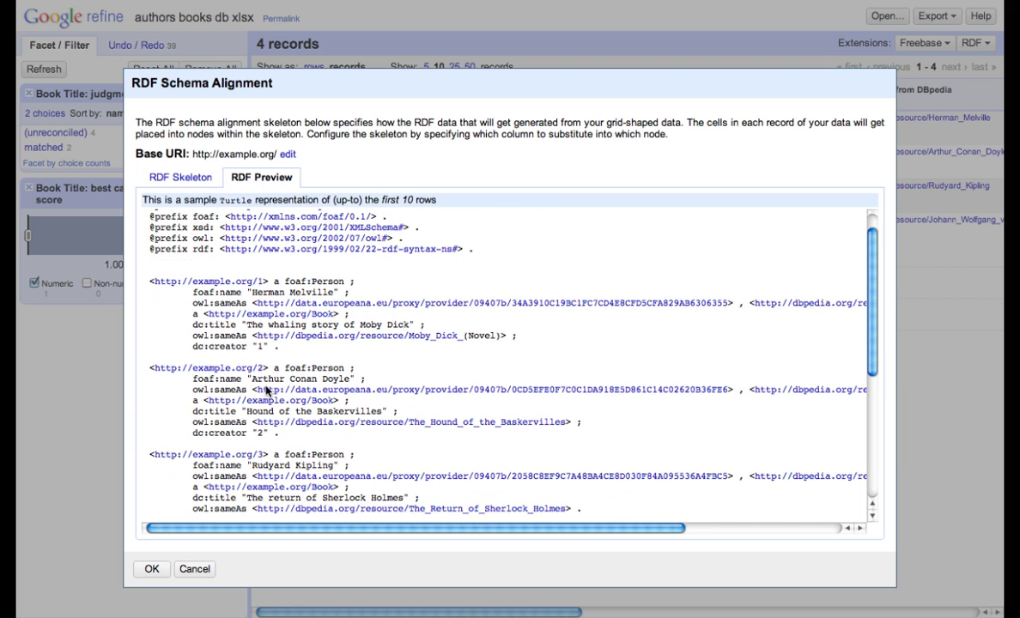
{"action": "scroll", "coordinate": [266, 391], "scroll_direction": "up", "scroll_amount": 1}
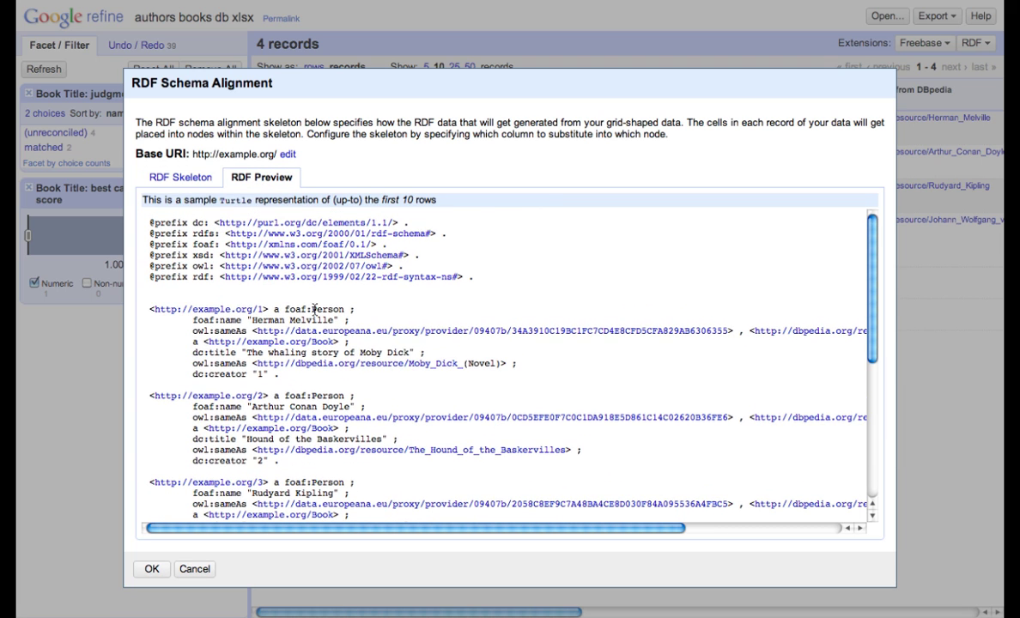
Step: Set the author ID node's URI expression to if(value == '', null, 'author/' + value)
{"action": "left_click", "coordinate": [160, 172]}
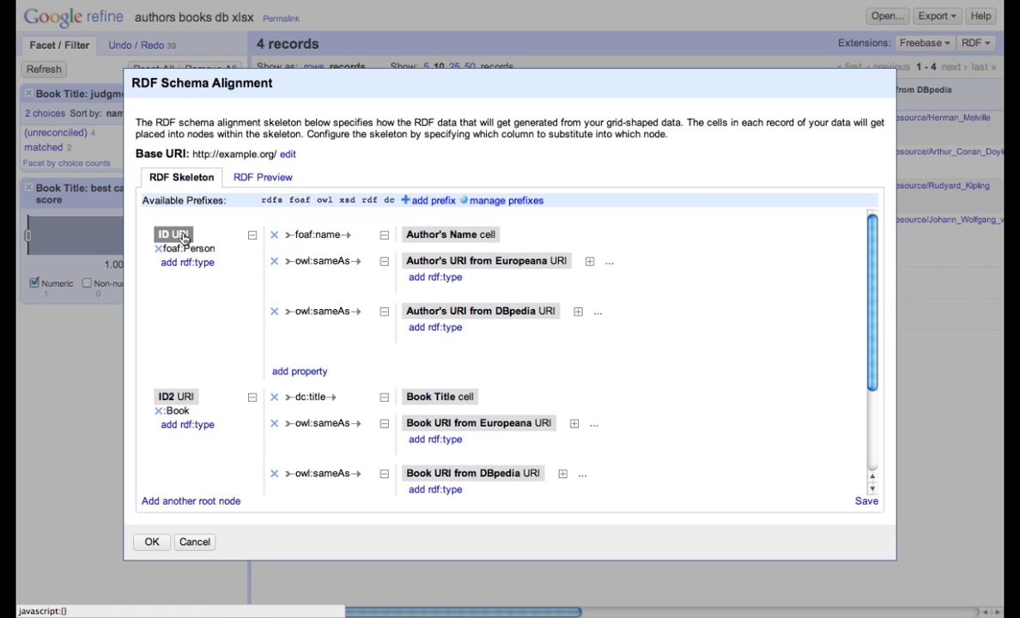
{"action": "left_click", "coordinate": [182, 238]}
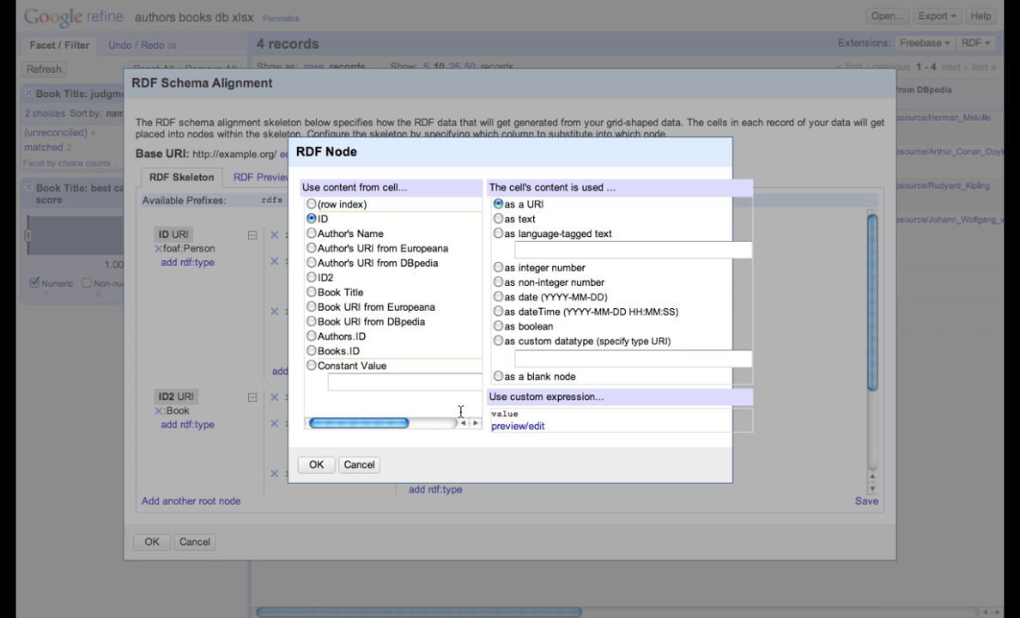
{"action": "left_click", "coordinate": [525, 431]}
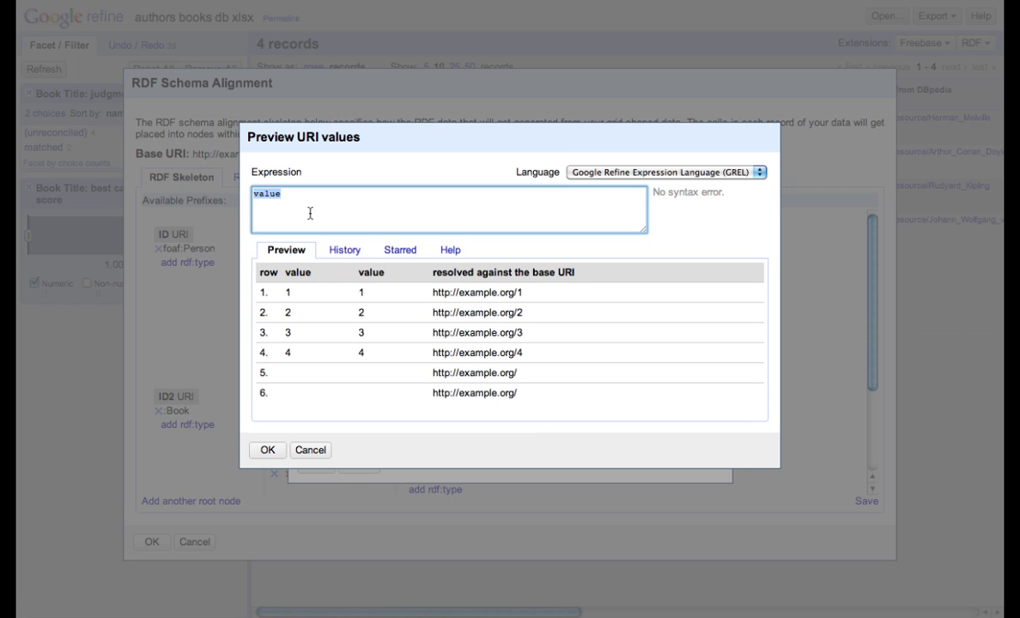
{"action": "type", "text": "''"}
{"action": "key", "text": "Left"}
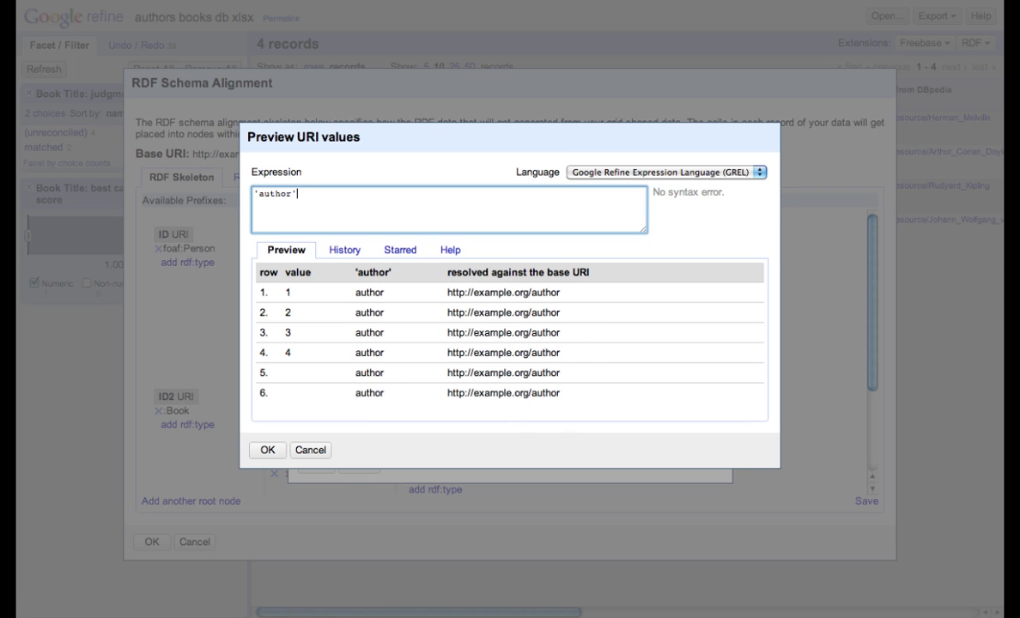
{"action": "type", "text": "author/' +"}
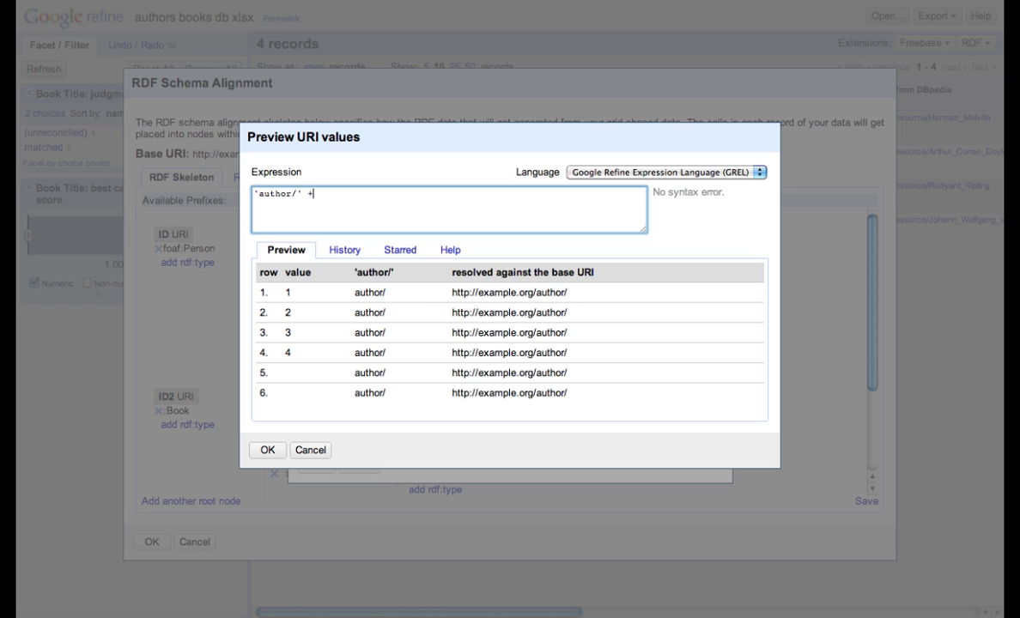
{"action": "type", "text": " value"}
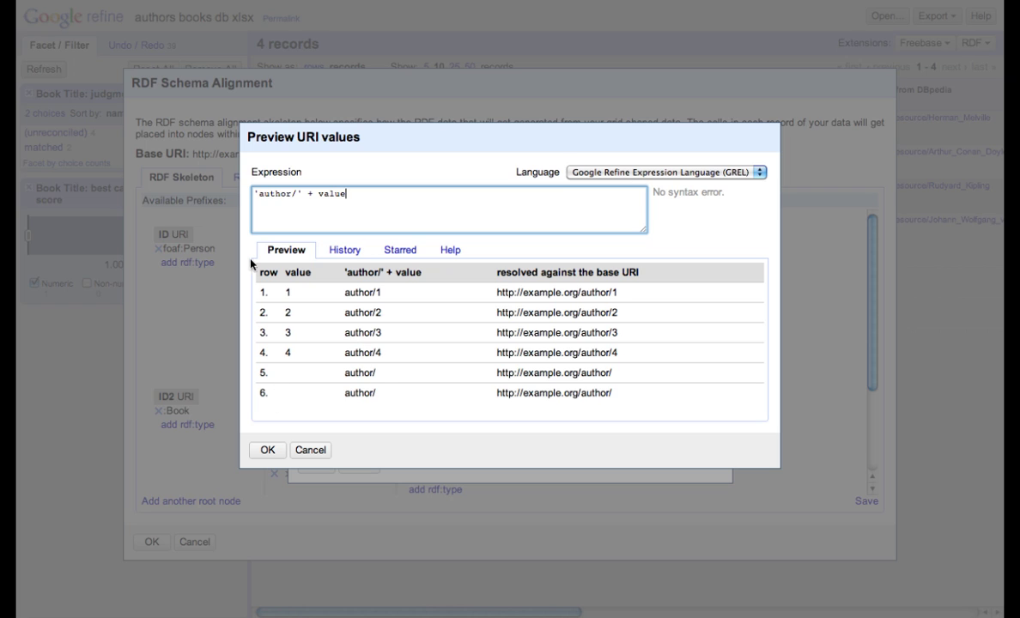
{"action": "type", "text": ")"}
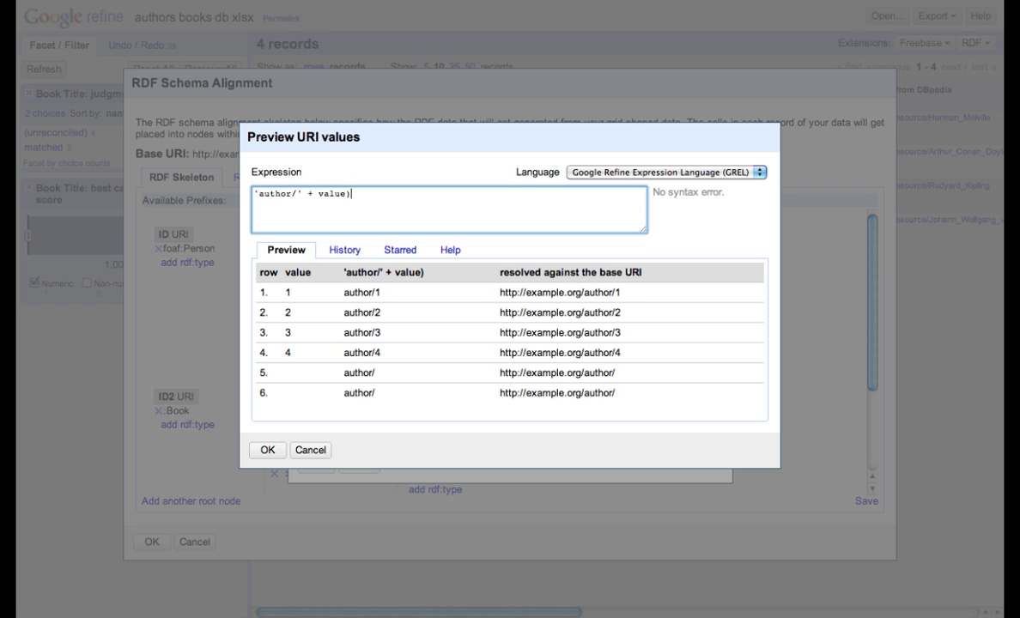
{"action": "type", "text": "if(v"}
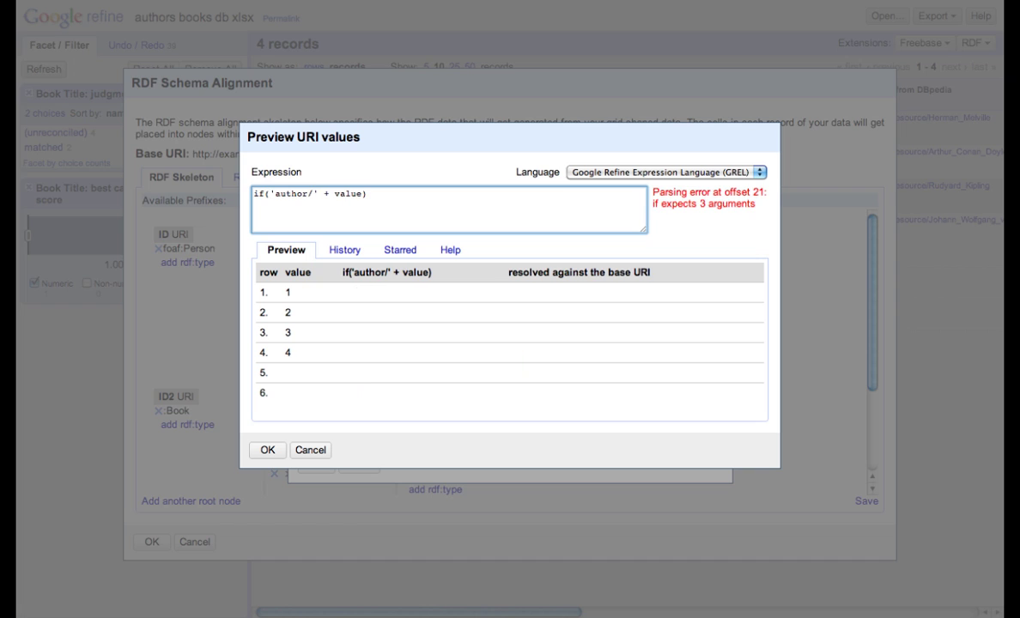
{"action": "type", "text": "alue == '"}
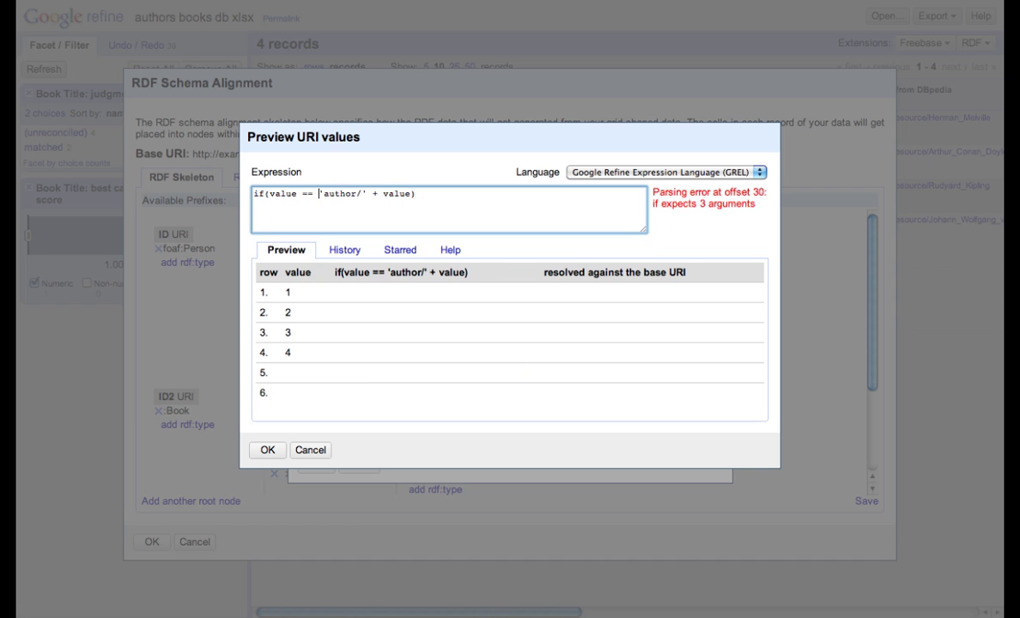
{"action": "type", "text": "', null"}
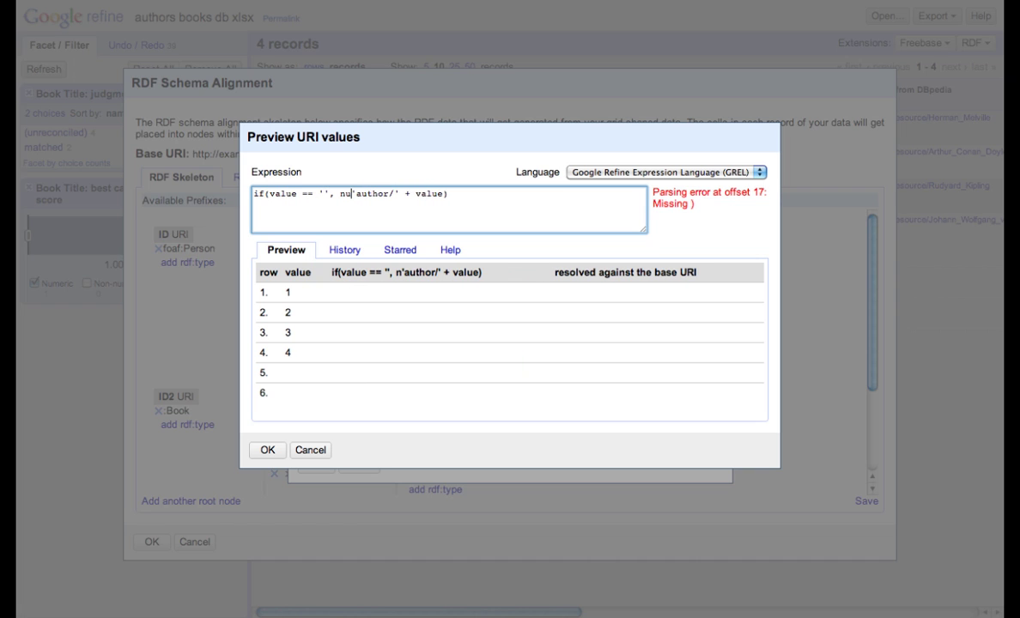
{"action": "type", "text": ","}
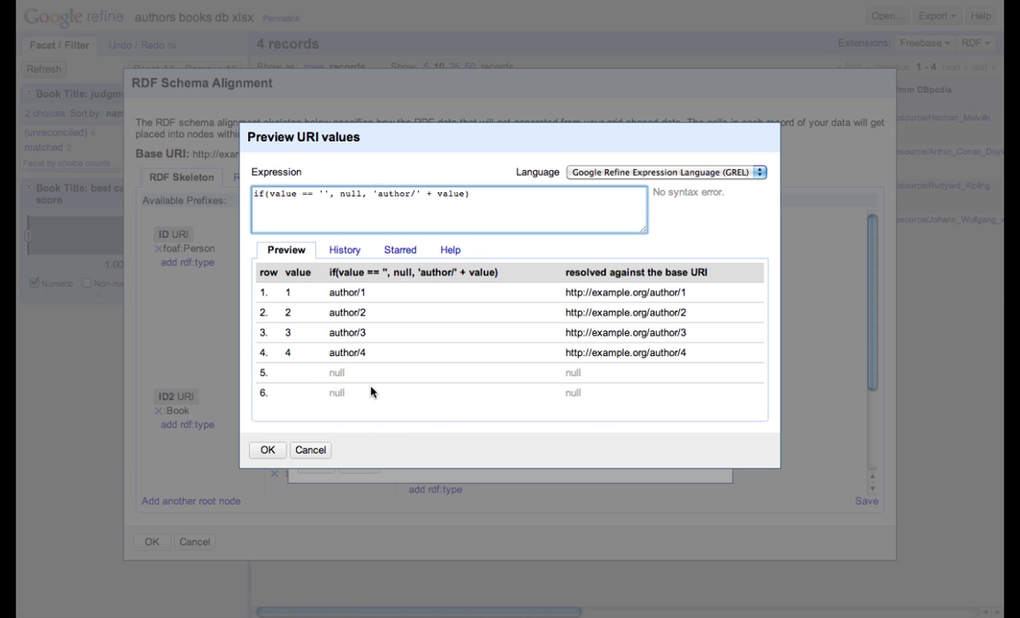
{"action": "left_click", "coordinate": [267, 450]}
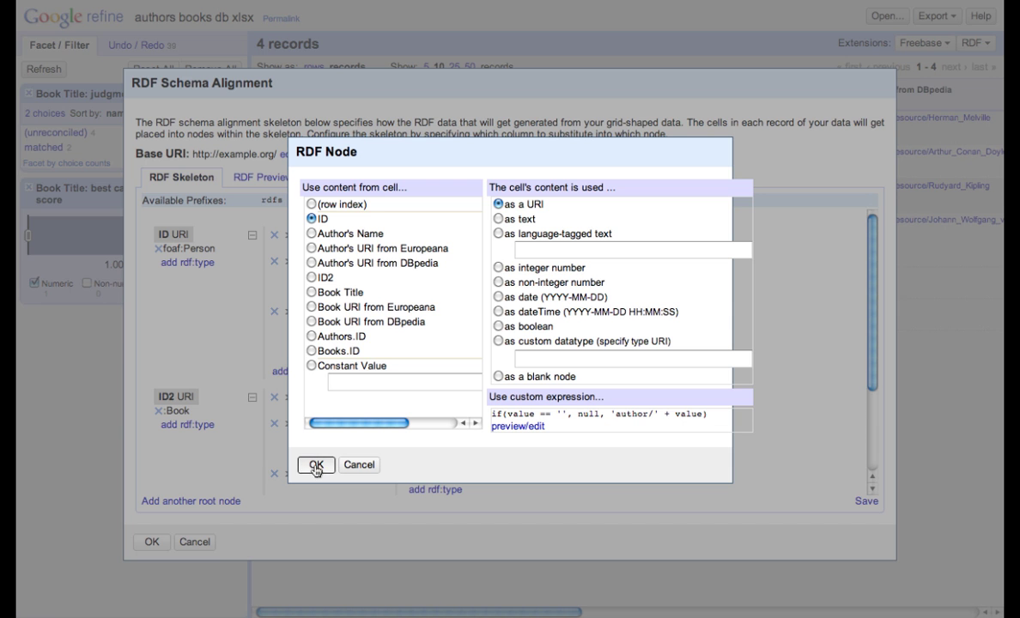
Step: Confirm the author node, then give the ID2 book node the URI expression 'book/' + value
{"action": "left_click", "coordinate": [314, 465]}
{"action": "left_click", "coordinate": [175, 397]}
{"action": "left_click", "coordinate": [527, 298]}
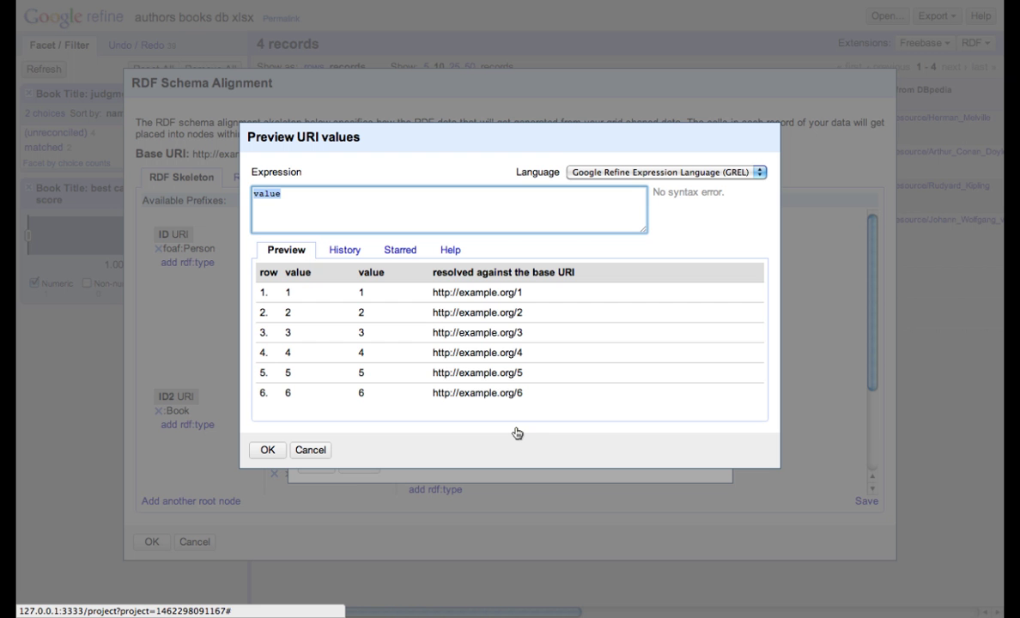
{"action": "type", "text": "''"}
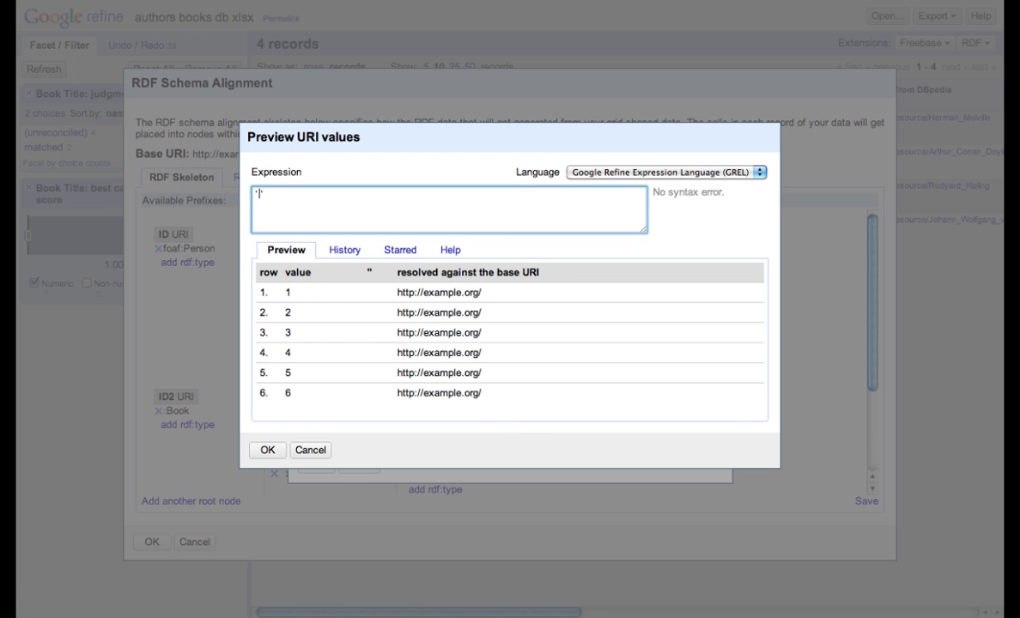
{"action": "type", "text": "book"}
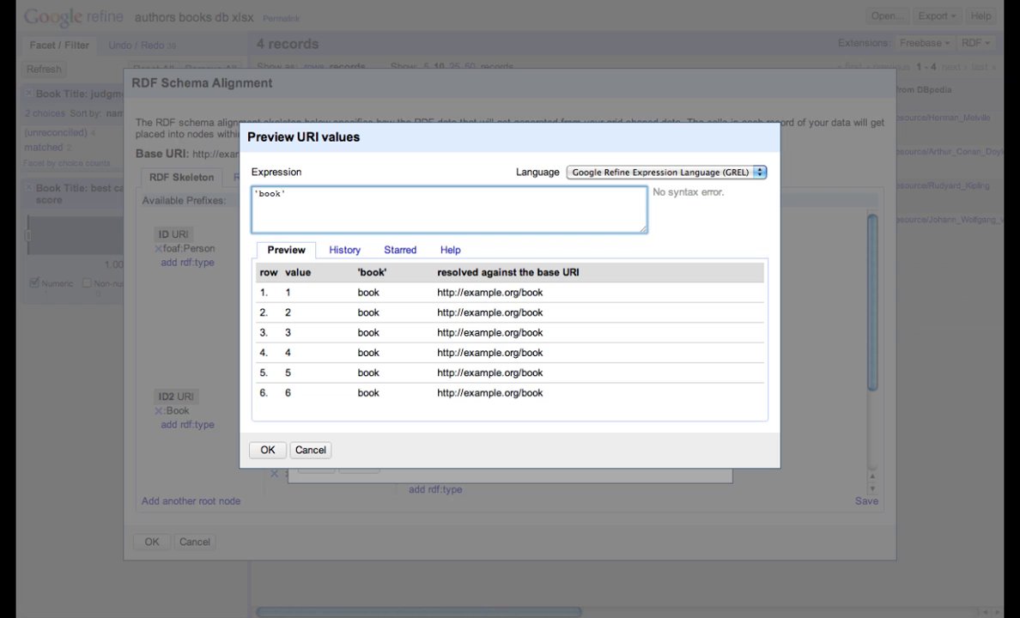
{"action": "type", "text": "/"}
{"action": "type", "text": " + value"}
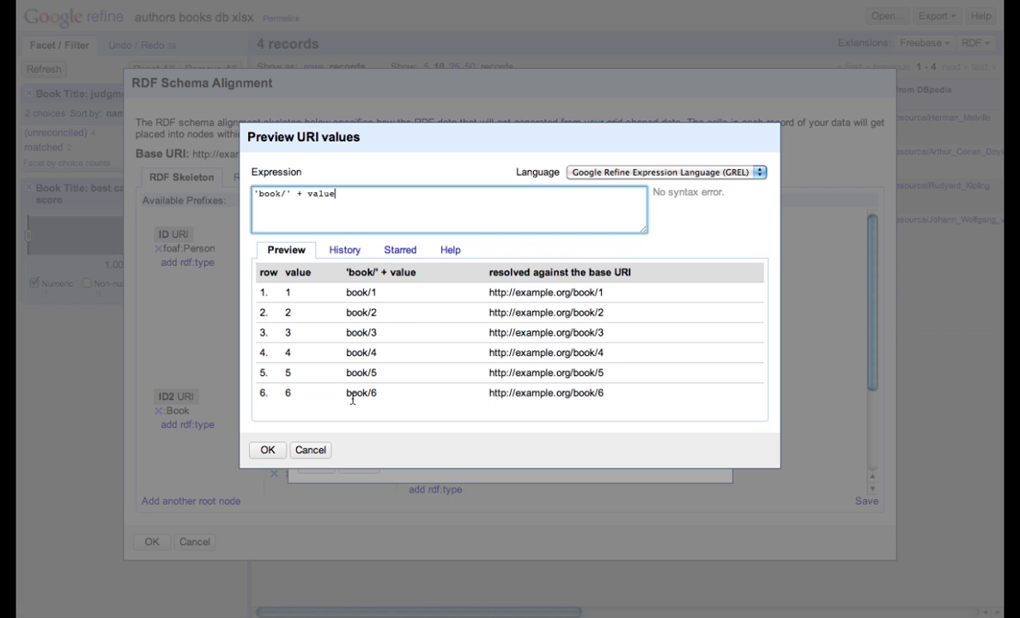
{"action": "left_click", "coordinate": [267, 449]}
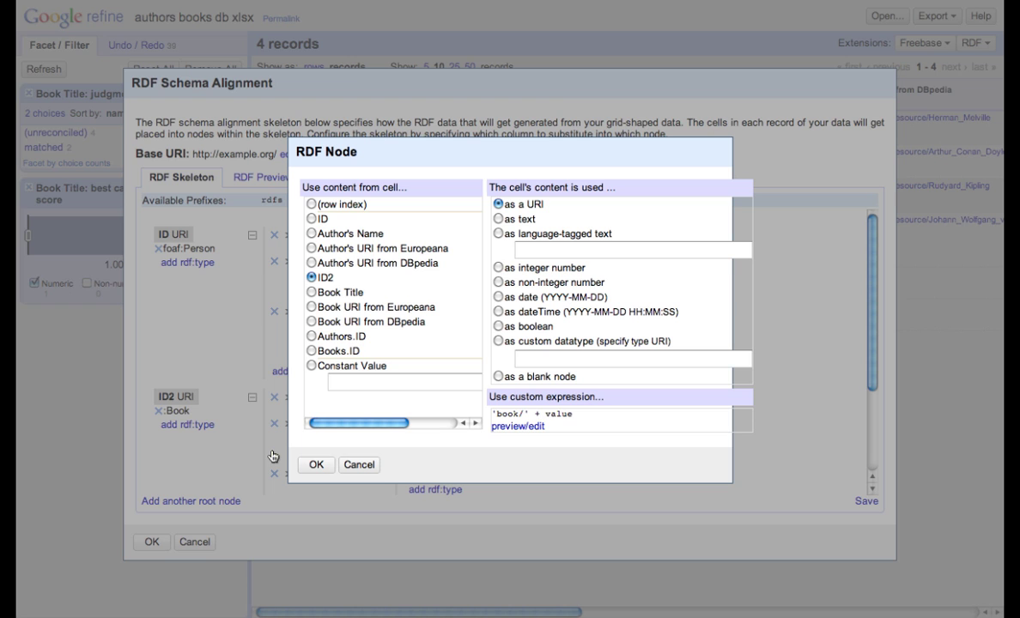
{"action": "left_click", "coordinate": [313, 465]}
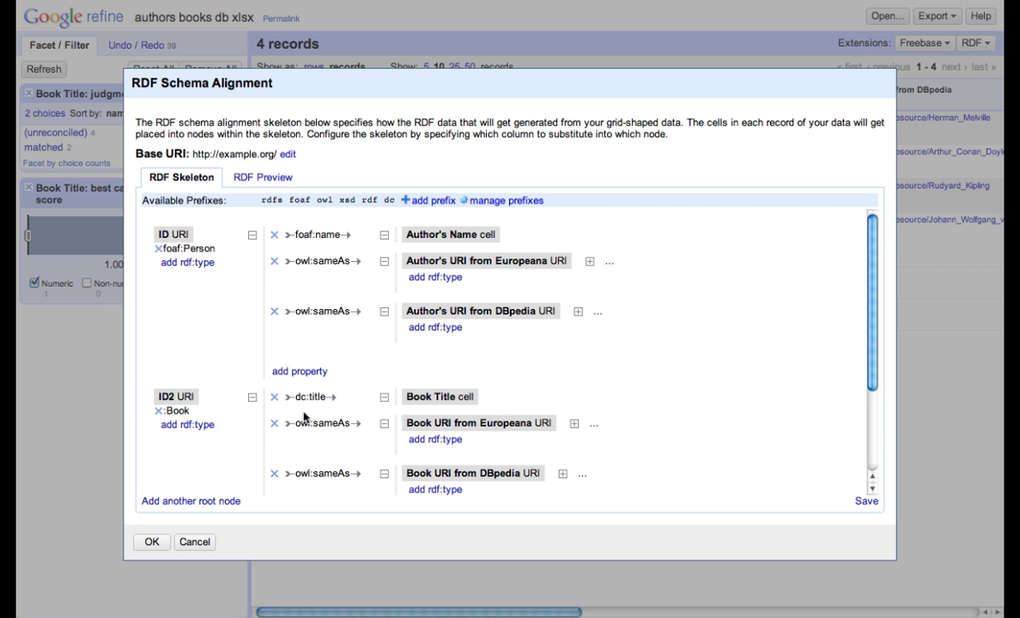
Step: Set the Authors.ID root node's URI expression to 'author/' + value
{"action": "scroll", "coordinate": [258, 322], "scroll_direction": "down", "scroll_amount": 3}
{"action": "left_click", "coordinate": [196, 433]}
{"action": "left_click", "coordinate": [515, 426]}
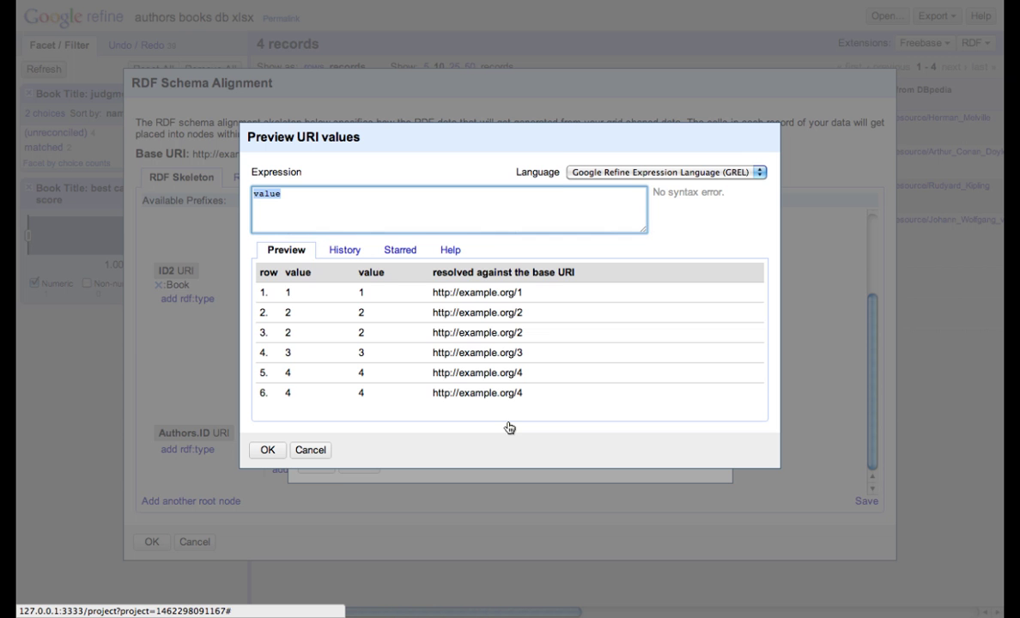
{"action": "left_click", "coordinate": [263, 194]}
{"action": "type", "text": "''"}
{"action": "key", "text": "Left"}
{"action": "type", "text": "author/"}
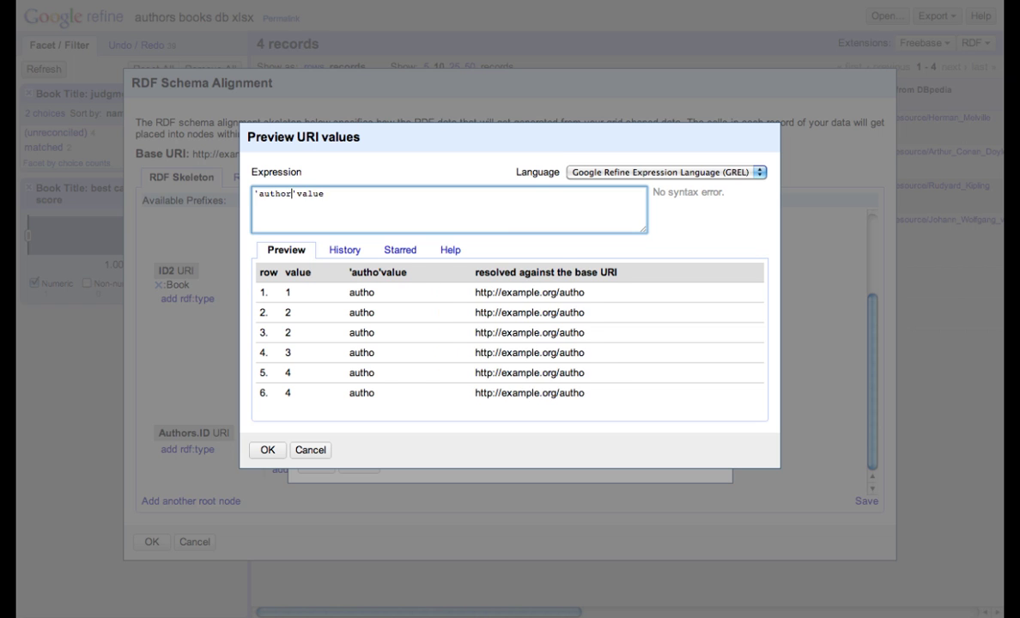
{"action": "key", "text": "Right"}
{"action": "type", "text": "+"}
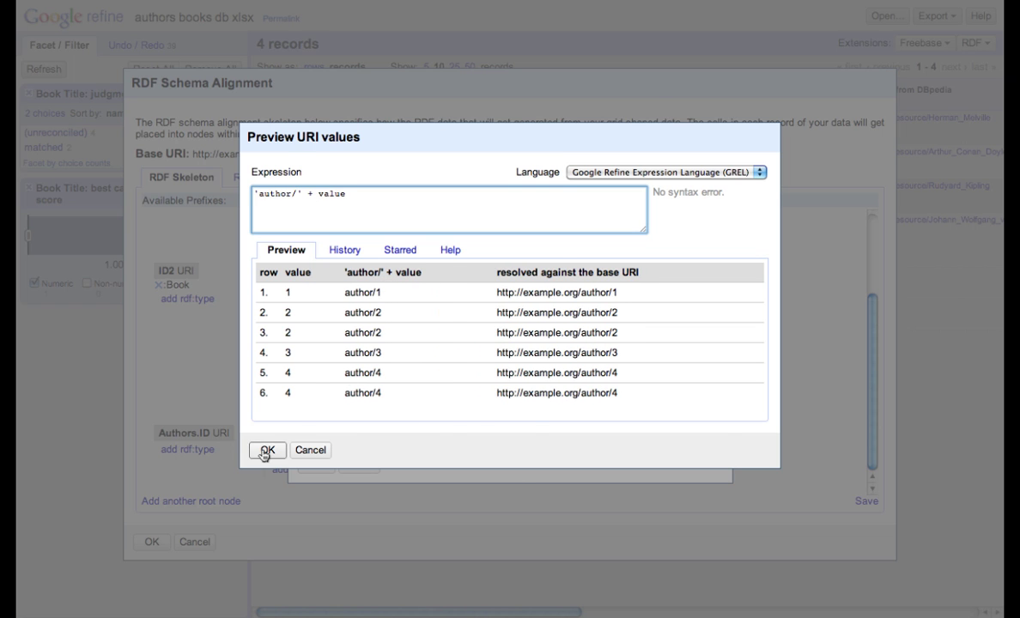
{"action": "left_click", "coordinate": [267, 449]}
{"action": "left_click", "coordinate": [318, 464]}
Step: Set the Books.ID cell node's expression to 'book/' + value
{"action": "left_click", "coordinate": [419, 436]}
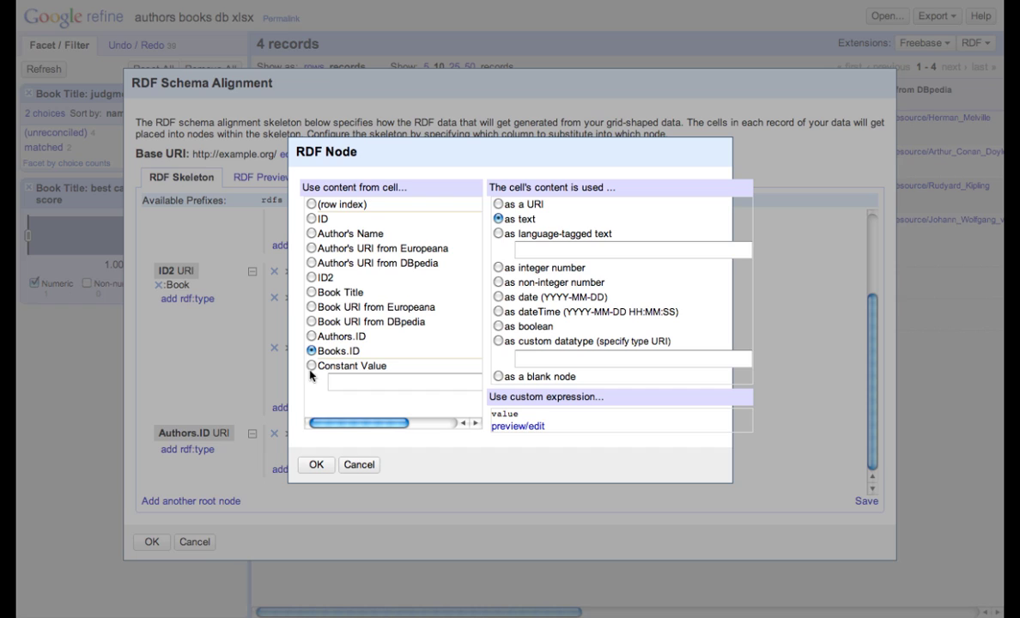
{"action": "left_click", "coordinate": [518, 426]}
{"action": "key", "text": "Left"}
{"action": "type", "text": "'book"}
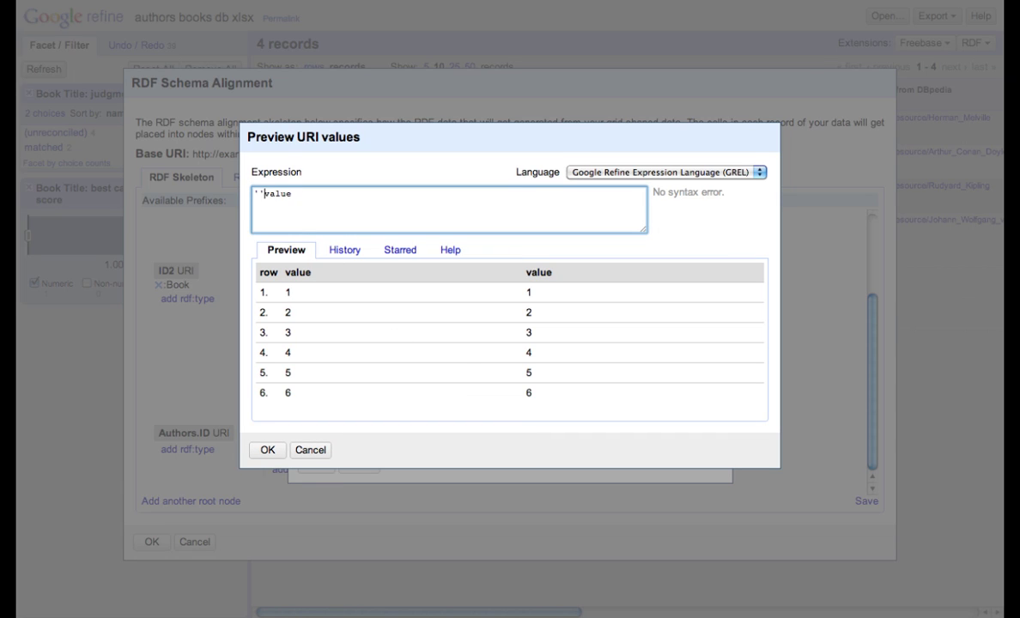
{"action": "type", "text": "/"}
{"action": "key", "text": "Right"}
{"action": "type", "text": "+"}
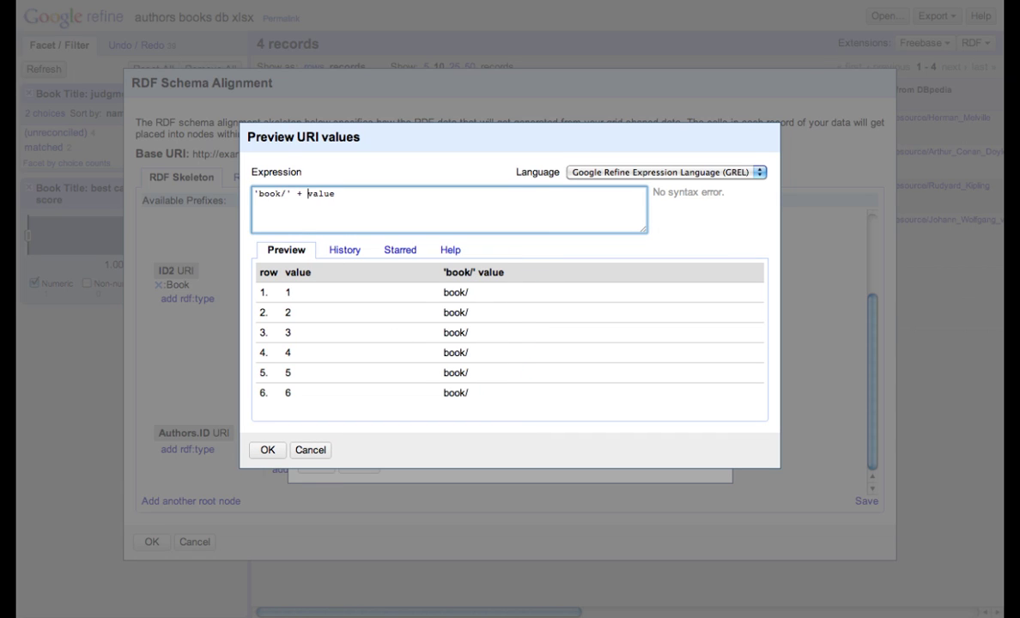
{"action": "left_click", "coordinate": [267, 450]}
{"action": "left_click", "coordinate": [293, 462]}
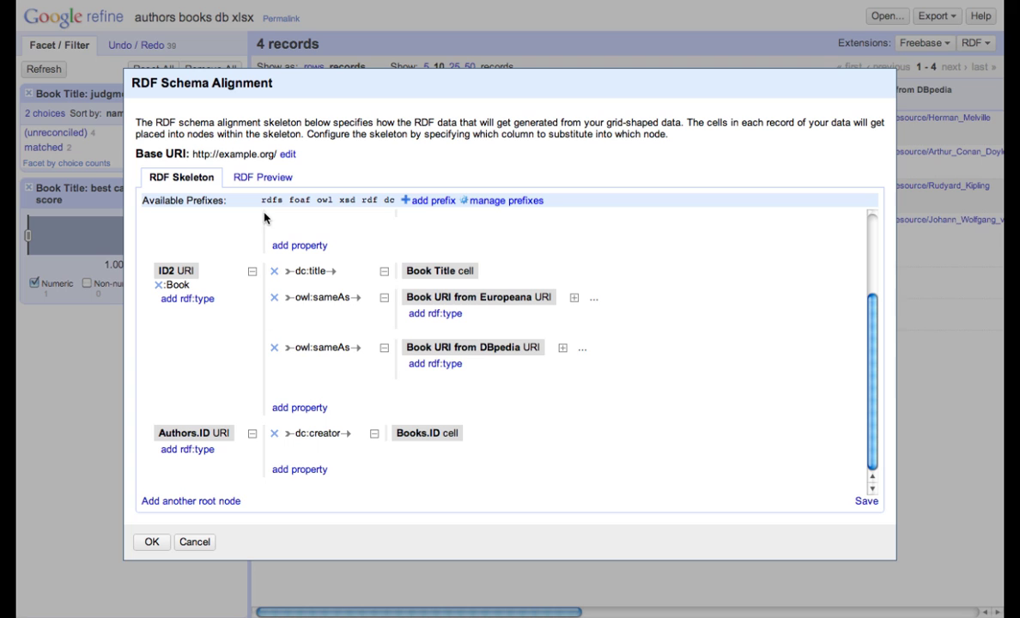
Step: Review the Turtle preview, highlighting the book/3 and book/2 creator values
{"action": "left_click", "coordinate": [262, 177]}
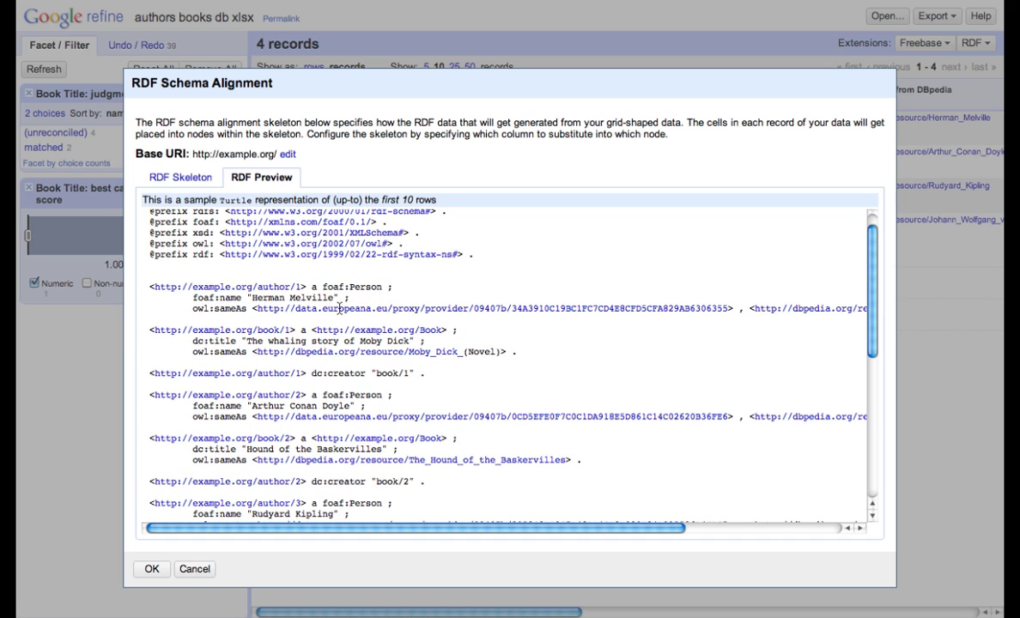
{"action": "scroll", "coordinate": [342, 378], "scroll_direction": "down", "scroll_amount": 3}
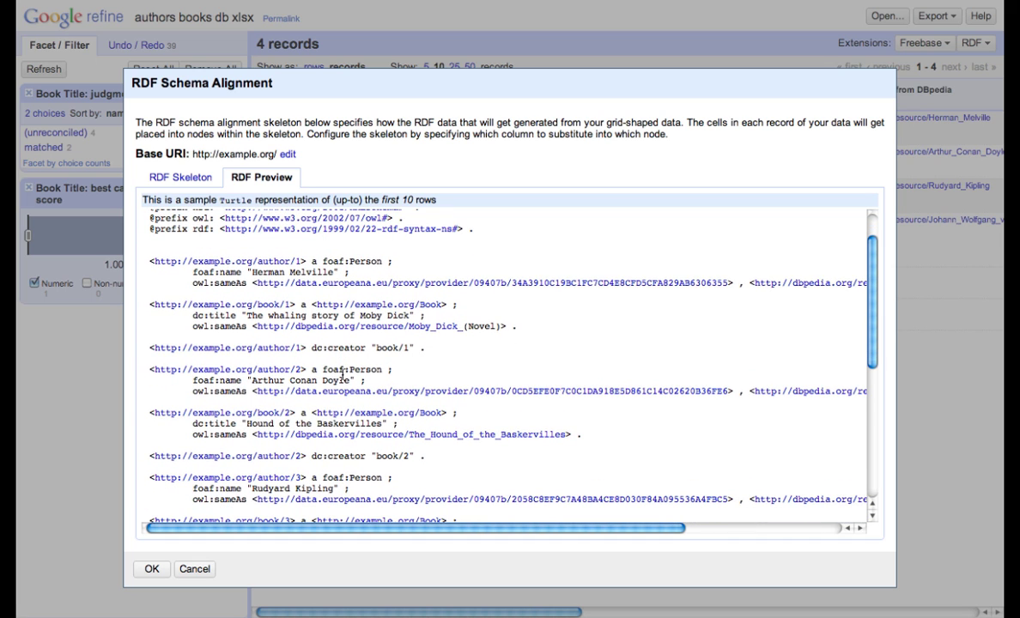
{"action": "scroll", "coordinate": [352, 397], "scroll_direction": "down", "scroll_amount": 10}
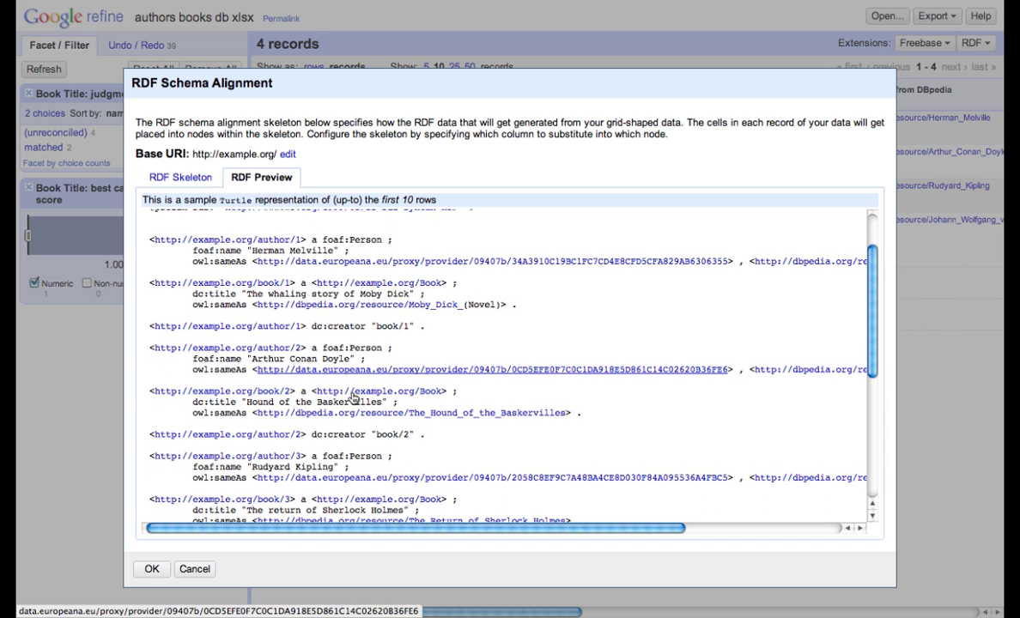
{"action": "scroll", "coordinate": [351, 393], "scroll_direction": "down", "scroll_amount": 5}
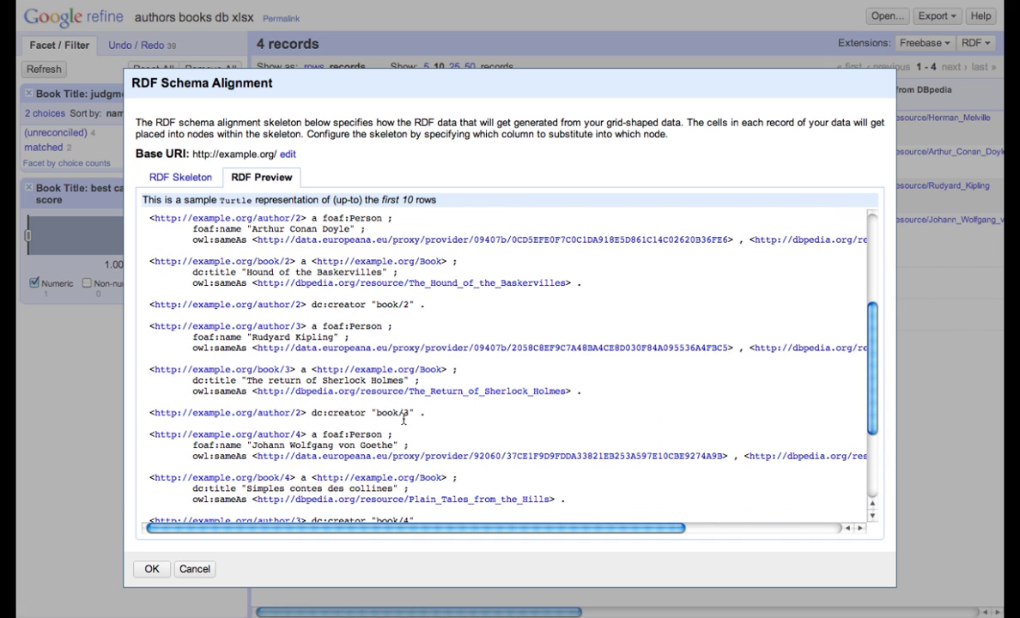
{"action": "left_click_drag", "start_coordinate": [411, 416], "coordinate": [376, 417]}
{"action": "left_click_drag", "start_coordinate": [412, 304], "coordinate": [374, 304]}
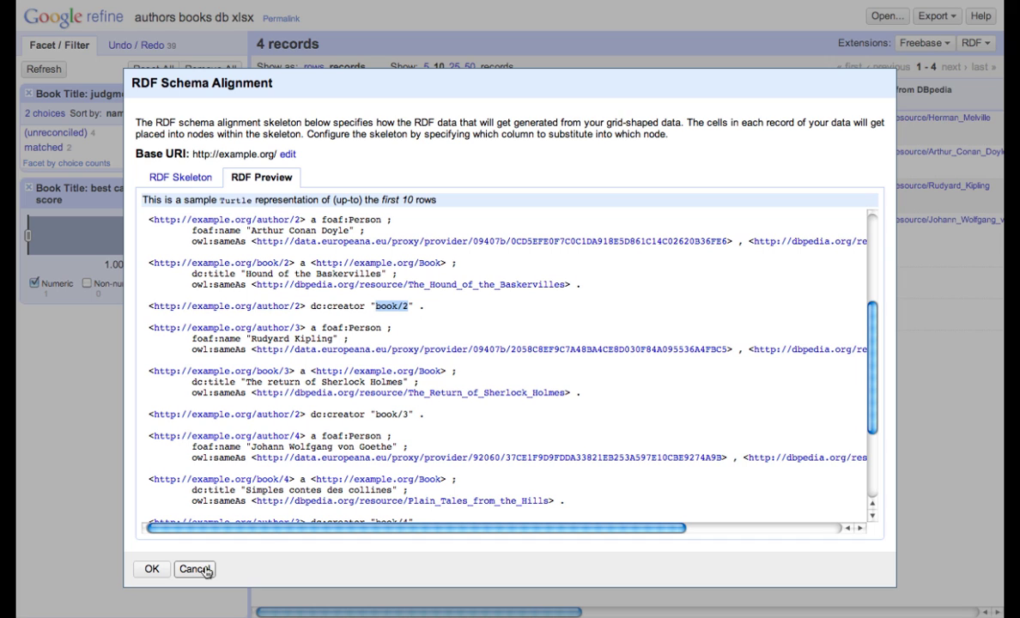
Step: Make the Books.ID cell node output a URI instead of a text literal
{"action": "left_click", "coordinate": [181, 177]}
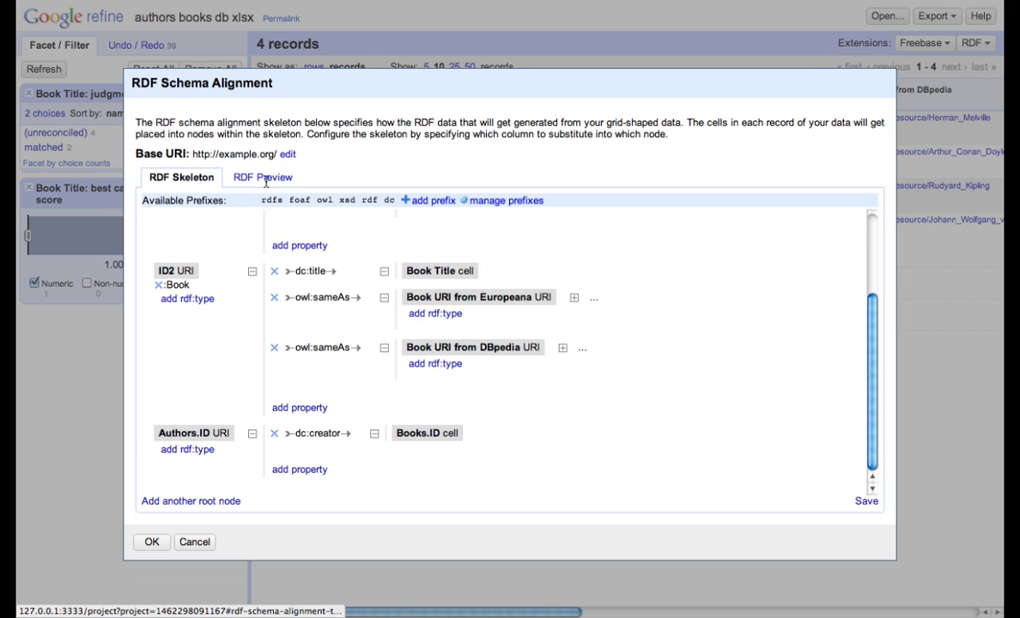
{"action": "left_click", "coordinate": [420, 432]}
{"action": "left_click", "coordinate": [498, 204]}
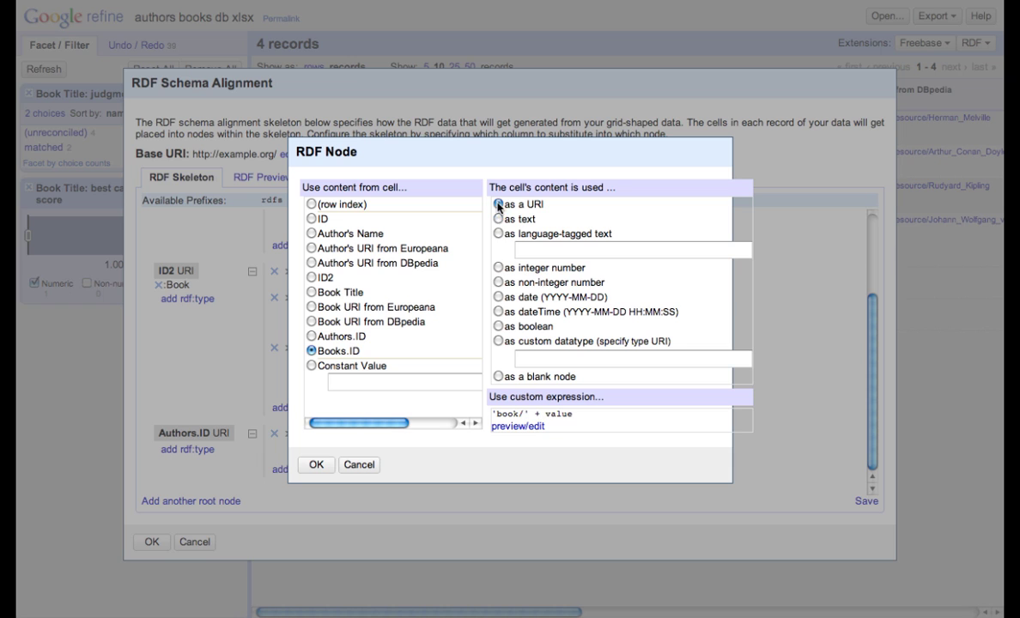
{"action": "left_click", "coordinate": [316, 464]}
Step: Look through the Turtle preview once more and save the RDF schema skeleton
{"action": "left_click", "coordinate": [258, 175]}
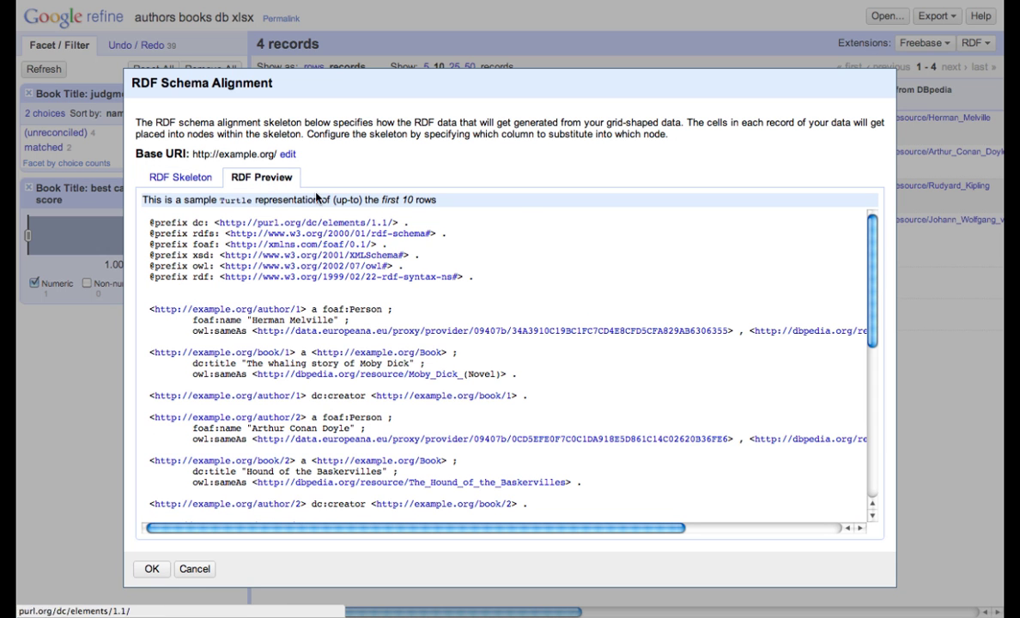
{"action": "scroll", "coordinate": [437, 256], "scroll_direction": "down", "scroll_amount": 1}
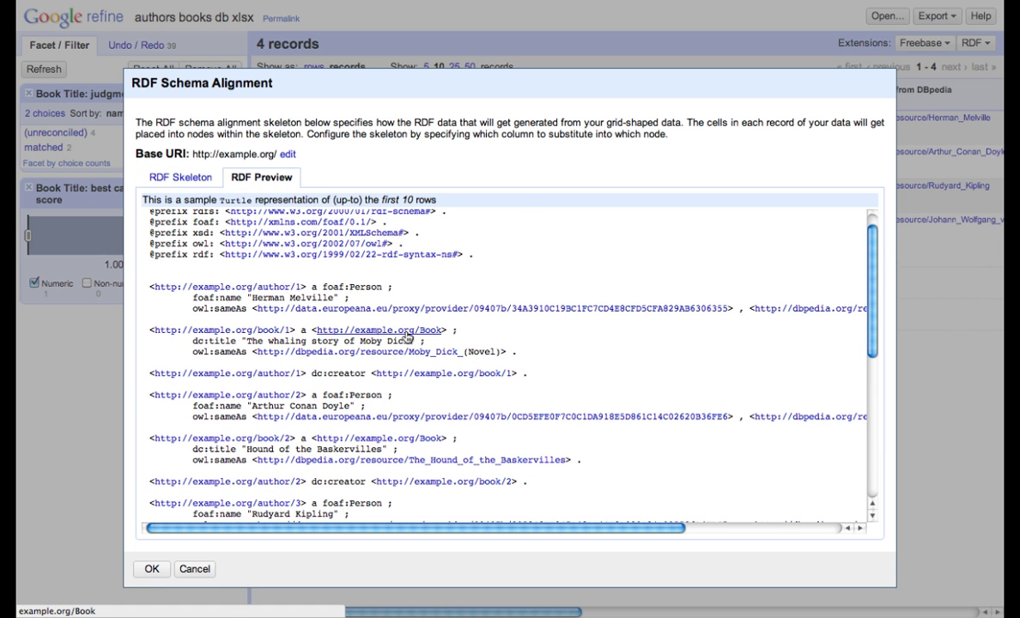
{"action": "scroll", "coordinate": [464, 387], "scroll_direction": "down", "scroll_amount": 5}
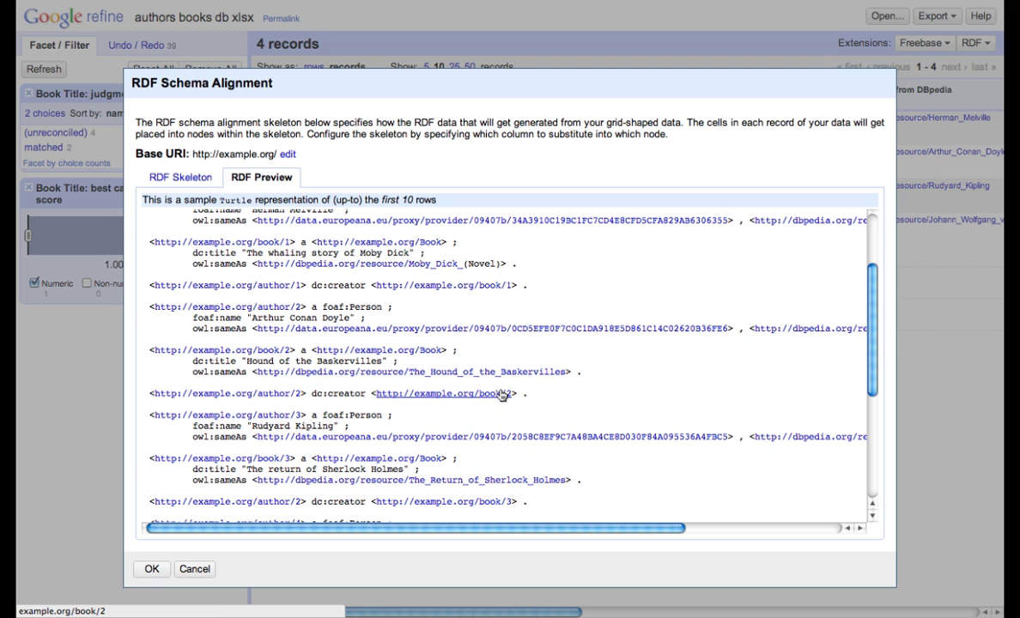
{"action": "scroll", "coordinate": [447, 431], "scroll_direction": "down", "scroll_amount": 10}
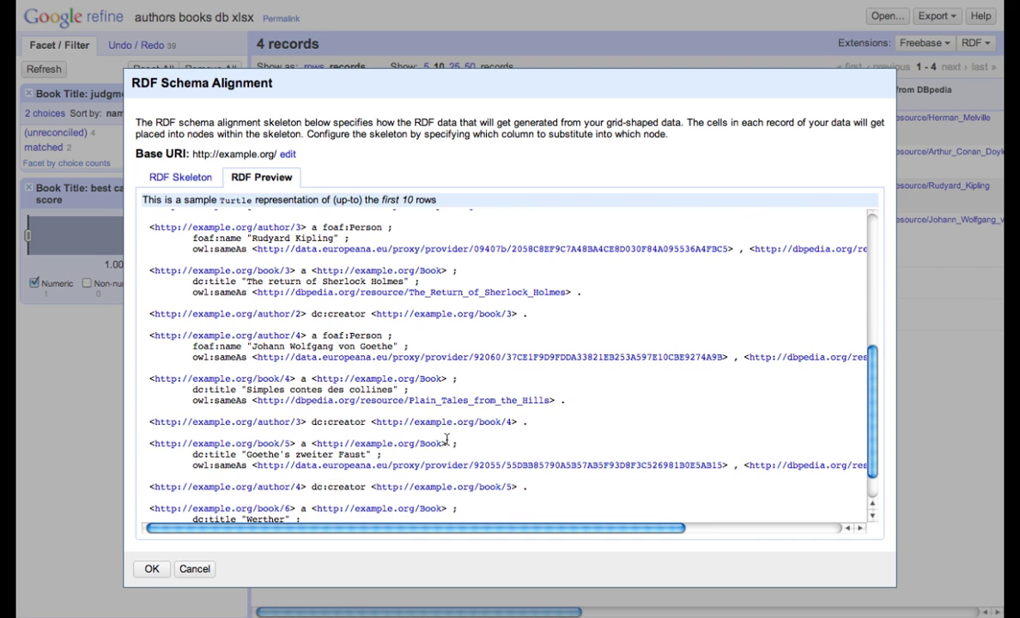
{"action": "scroll", "coordinate": [442, 395], "scroll_direction": "up", "scroll_amount": 3}
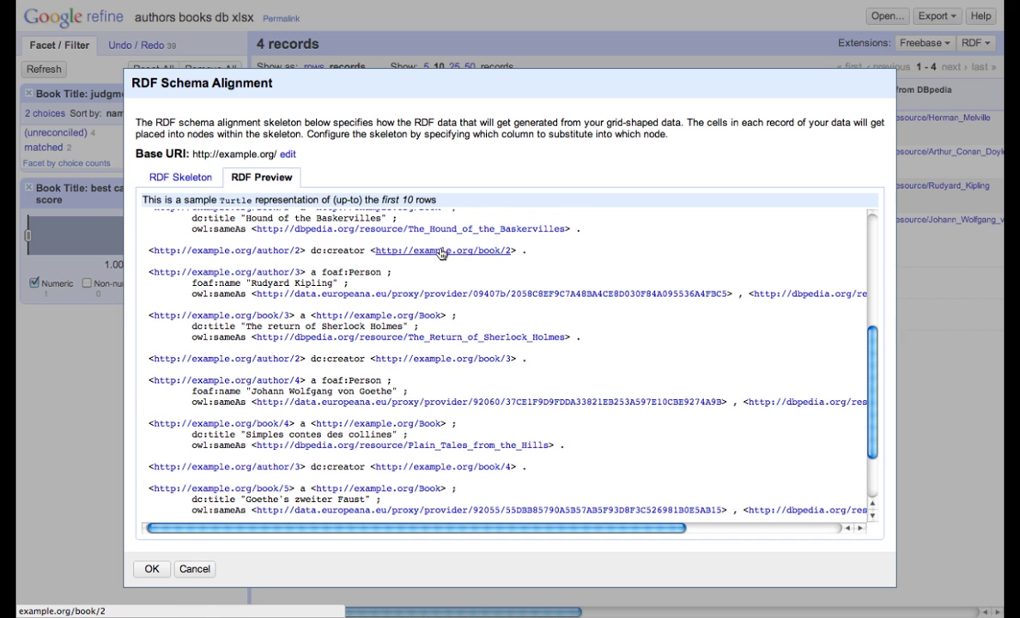
{"action": "scroll", "coordinate": [564, 374], "scroll_direction": "down", "scroll_amount": 5}
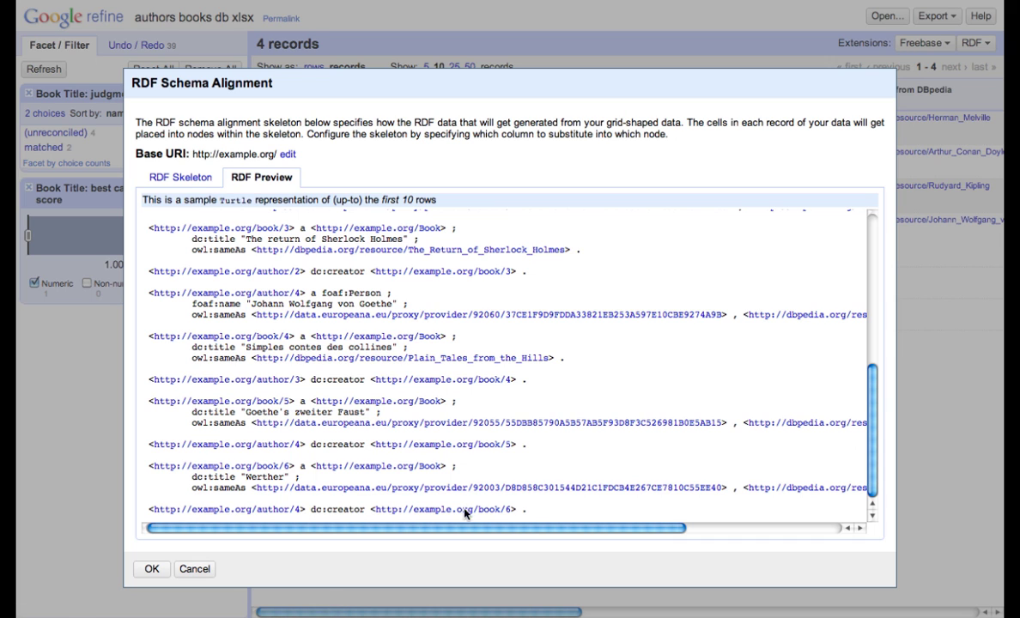
{"action": "left_click", "coordinate": [149, 571]}
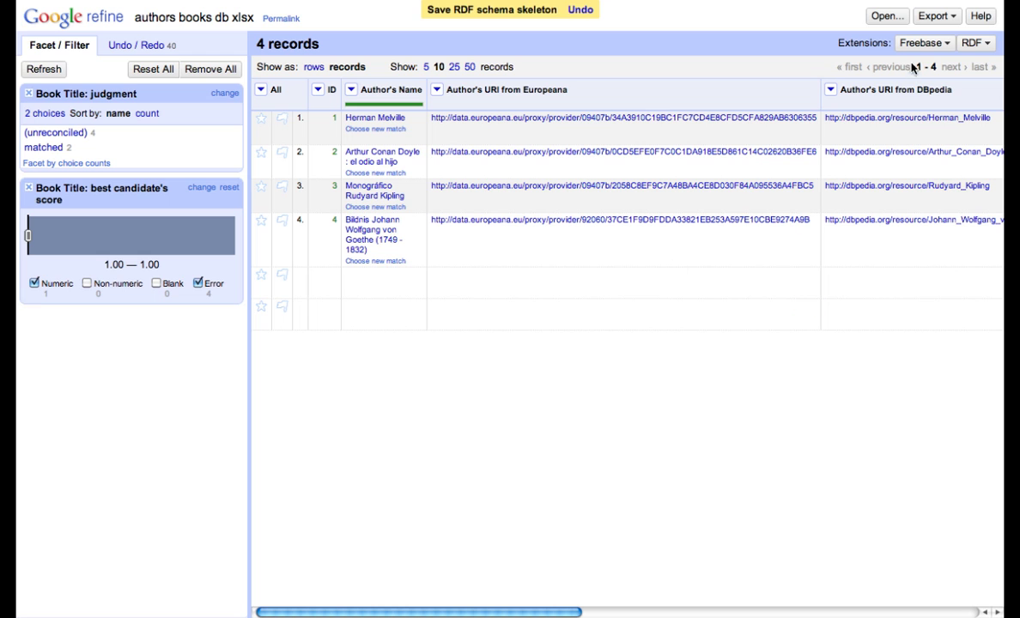
Step: Export the project as 'RDF as Turtle' and scroll through the resulting author and book triples
{"action": "left_click", "coordinate": [931, 17]}
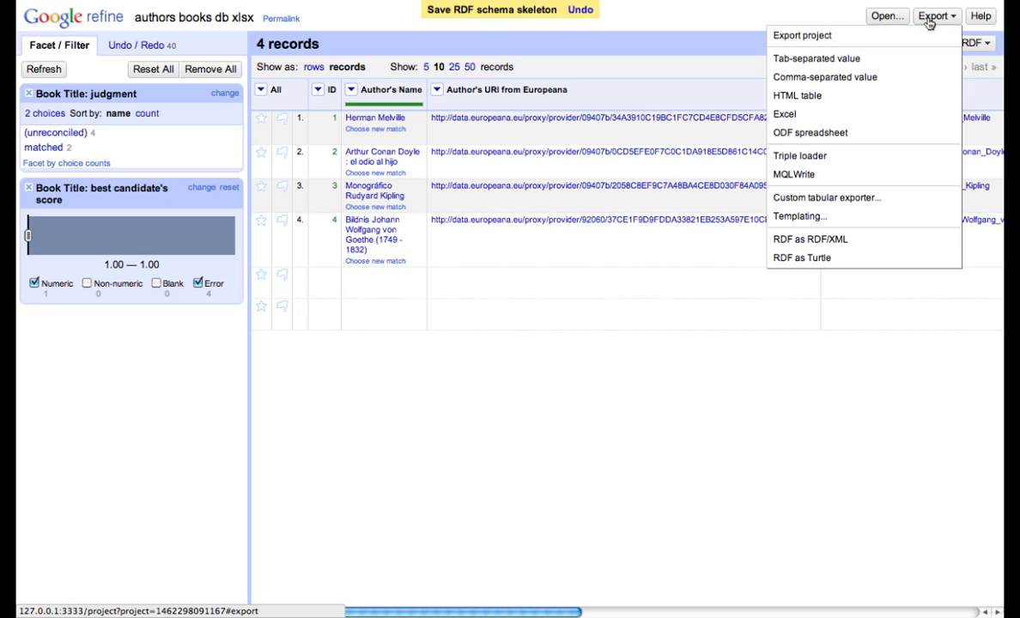
{"action": "left_click", "coordinate": [799, 258]}
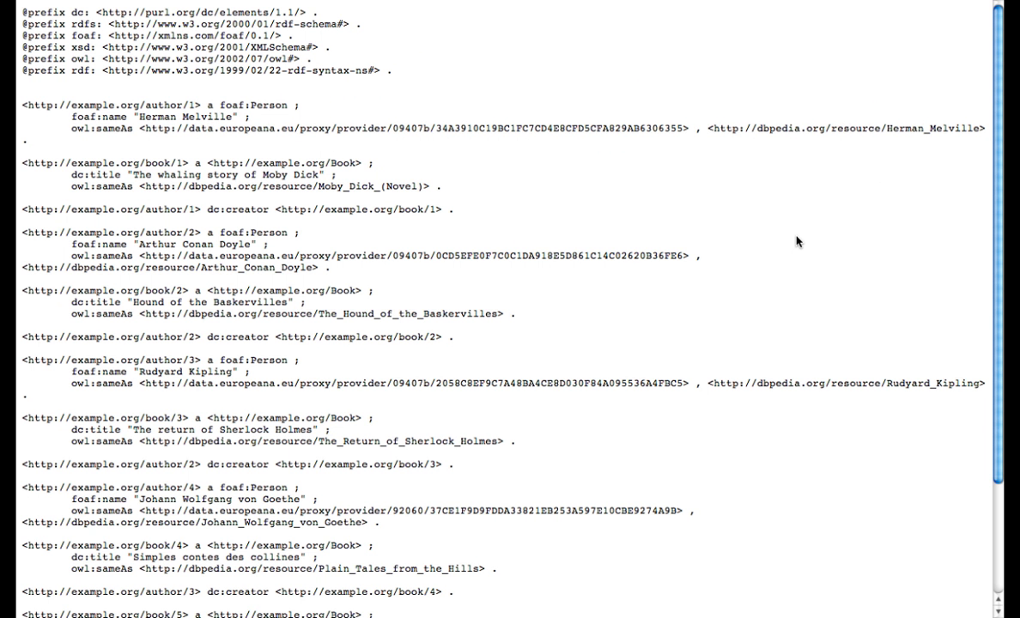
{"action": "scroll", "coordinate": [797, 241], "scroll_direction": "down", "scroll_amount": 3}
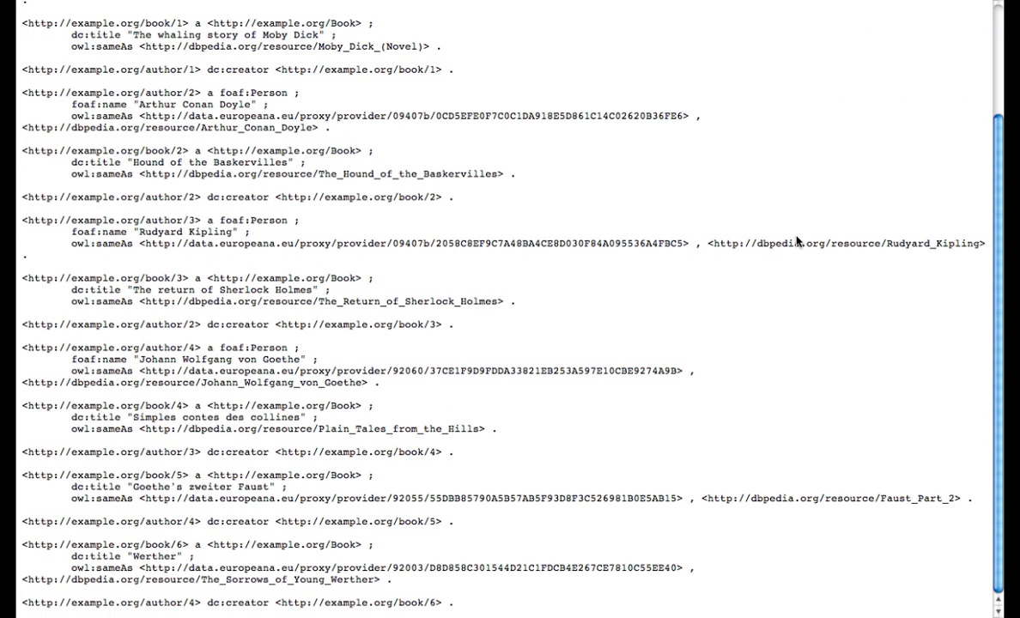
{"action": "scroll", "coordinate": [797, 241], "scroll_direction": "up", "scroll_amount": 3}
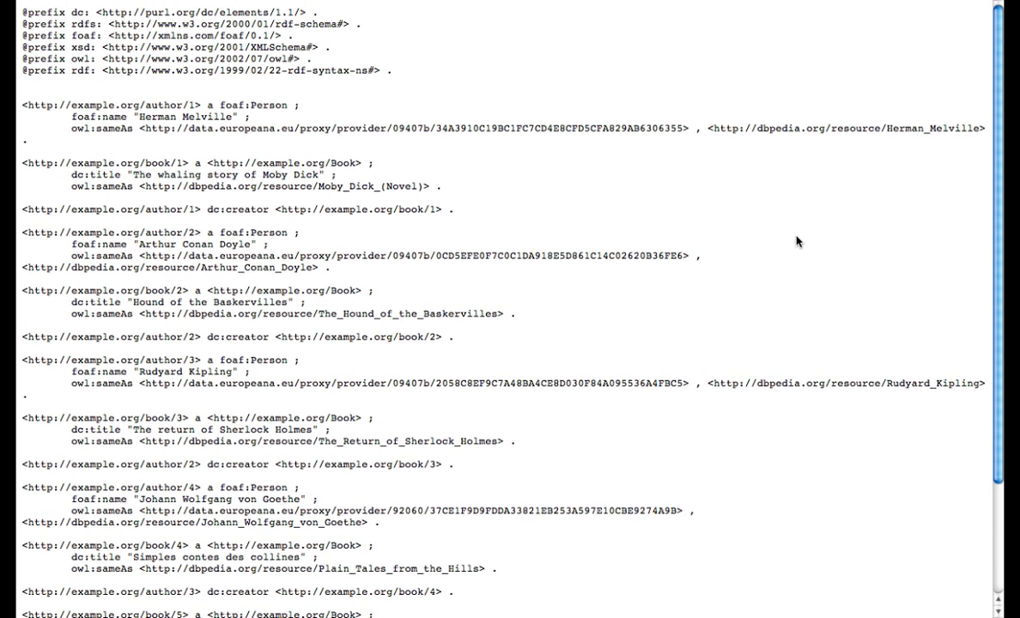